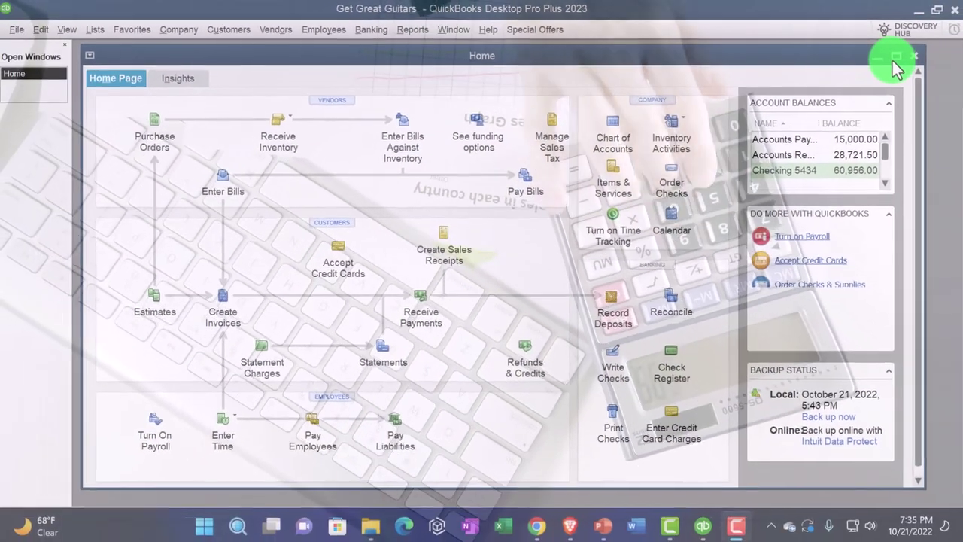
Maximize the Home page within the Get Great Guitars company file and show the view options
left_click(947, 63)
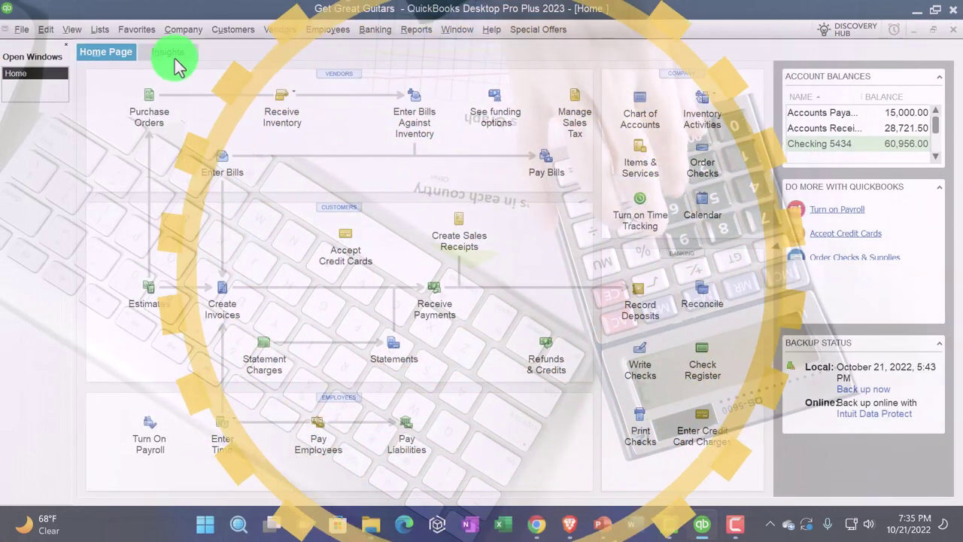
left_click(70, 30)
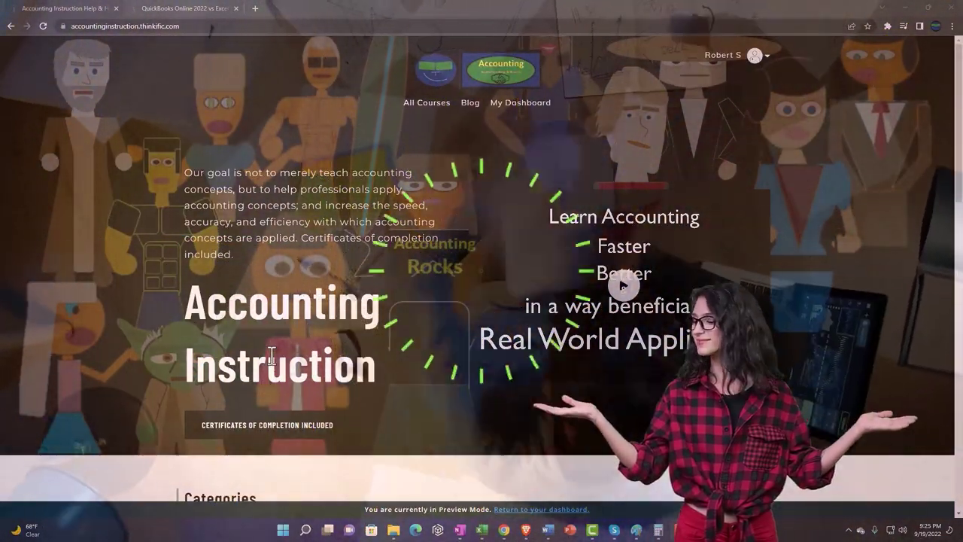
Review the course categories on the Accounting Instruction website and the lesson sections of the QuickBooks Online 2022 course
scroll(133, 415, "down", 4)
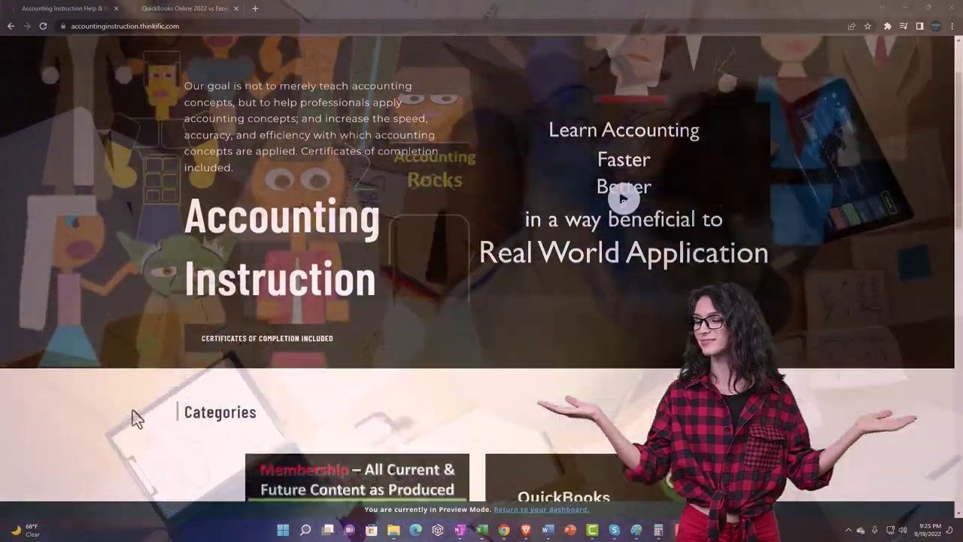
scroll(133, 410, "down", 3)
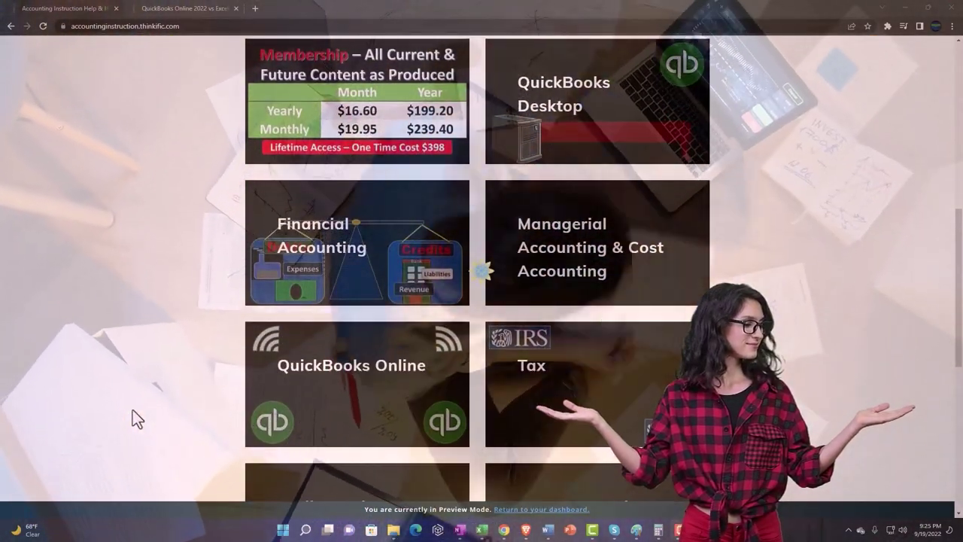
scroll(133, 411, "down", 5)
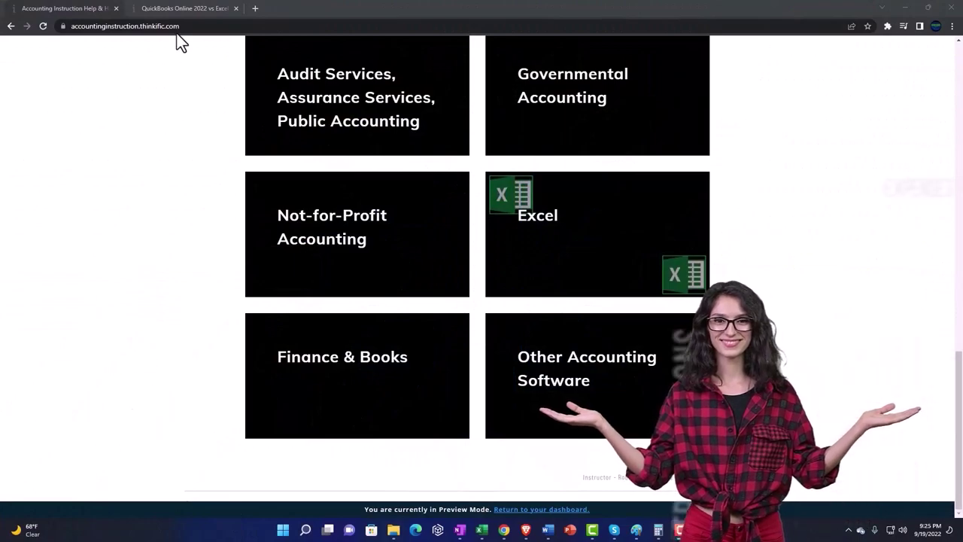
left_click(171, 8)
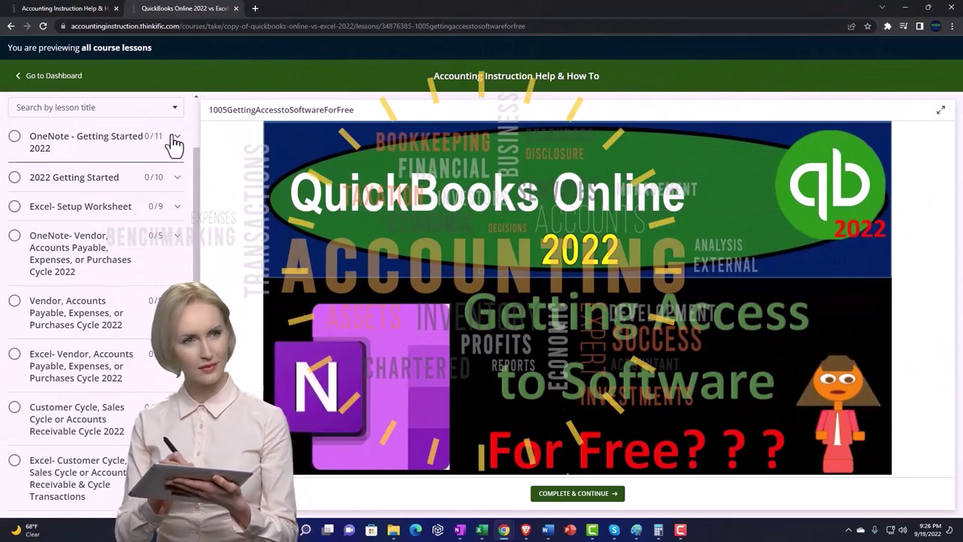
left_click(174, 141)
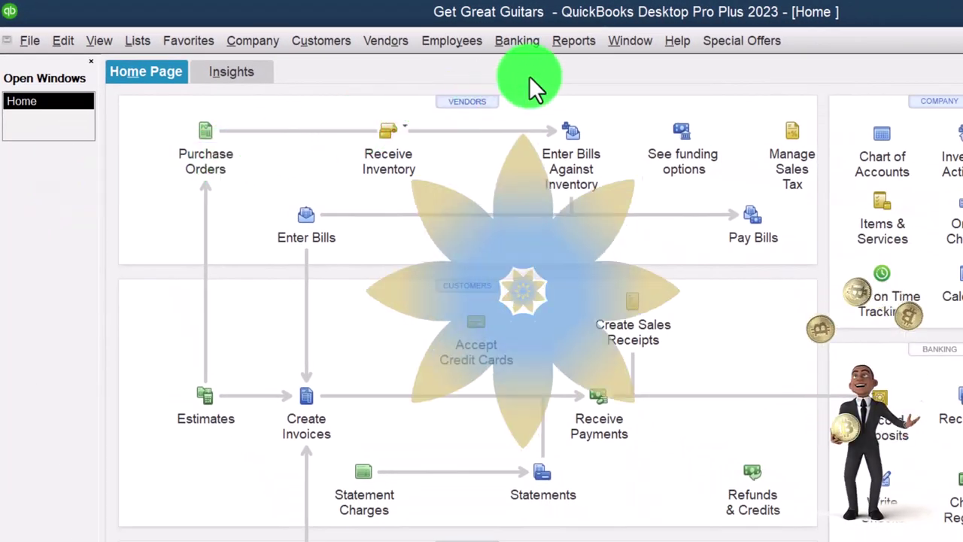
Open the Profit & Loss Standard report and set its date range from 01/01/2023 to 12/31/2023
left_click(583, 42)
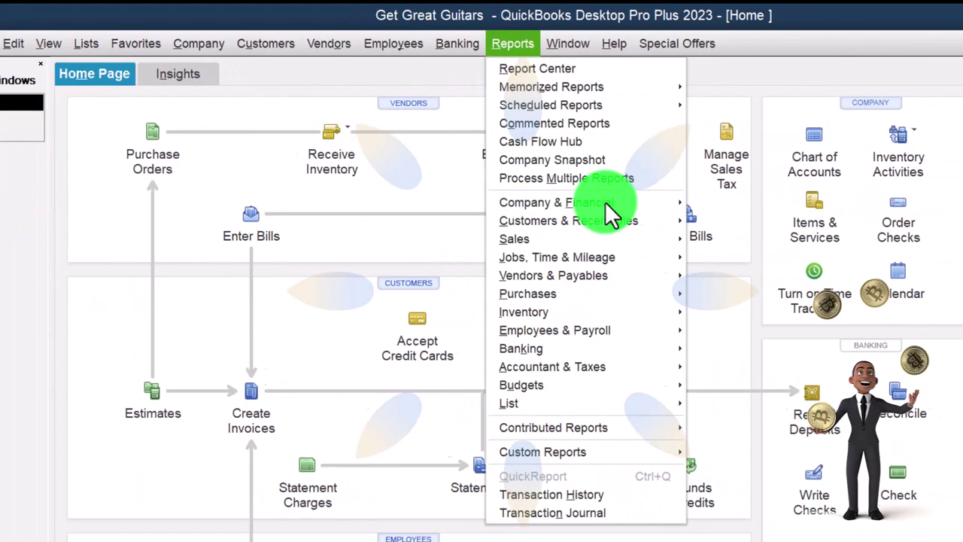
mouse_move(613, 202)
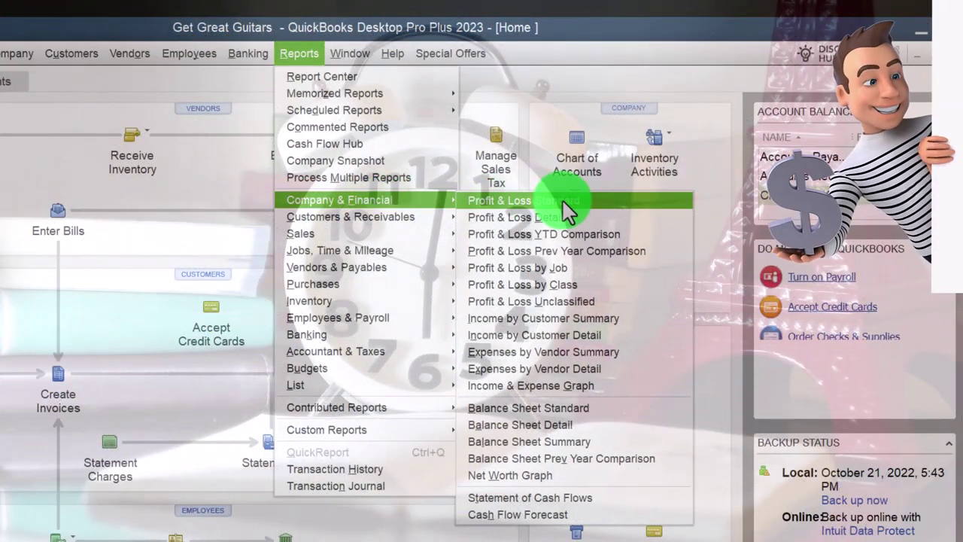
left_click(573, 201)
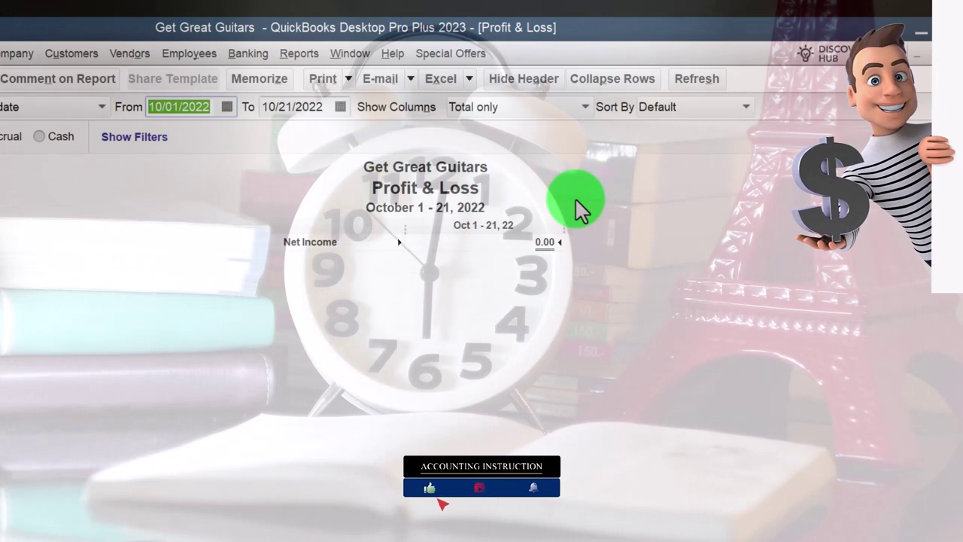
type("01/01/2023")
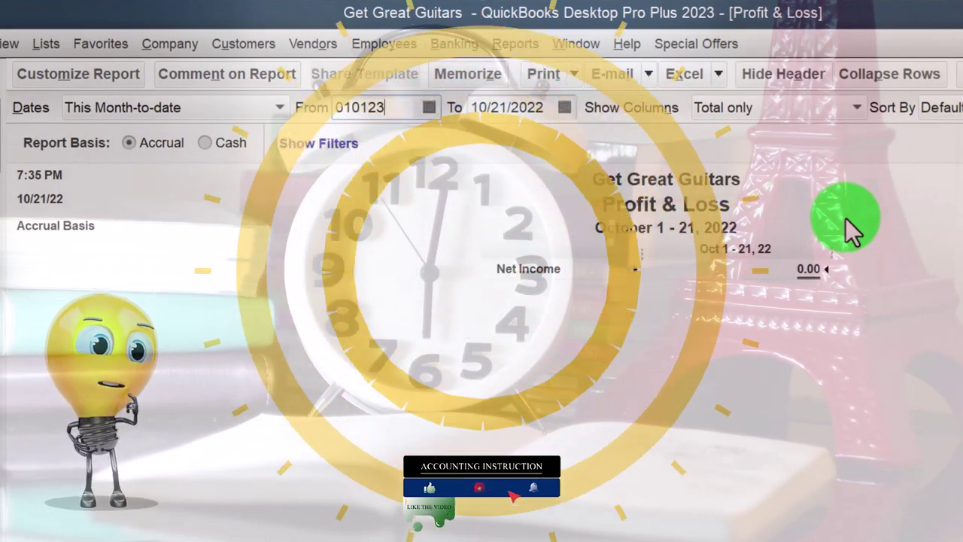
key("Tab")
type("123123")
key("Tab")
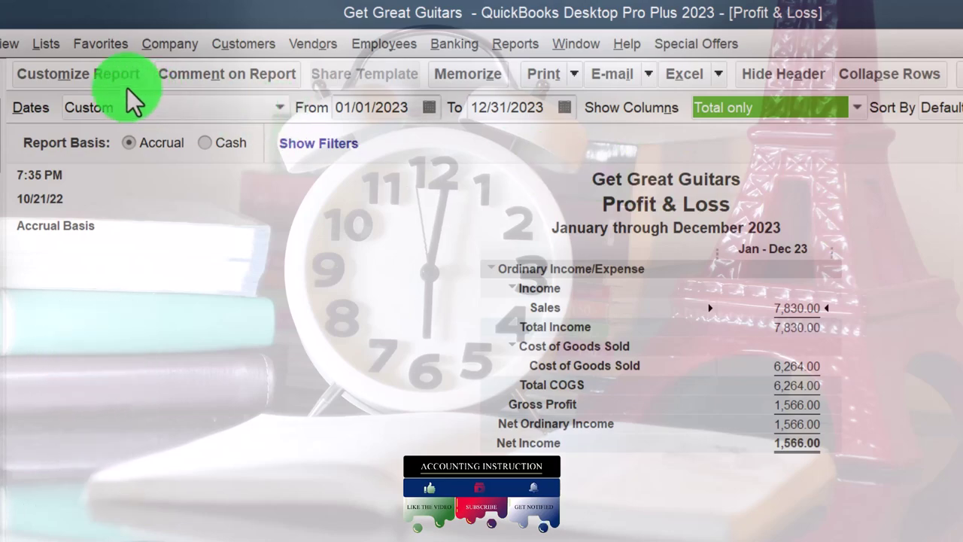
Customize the Profit & Loss report's font to size 12 and apply the change to all related fonts
left_click(106, 84)
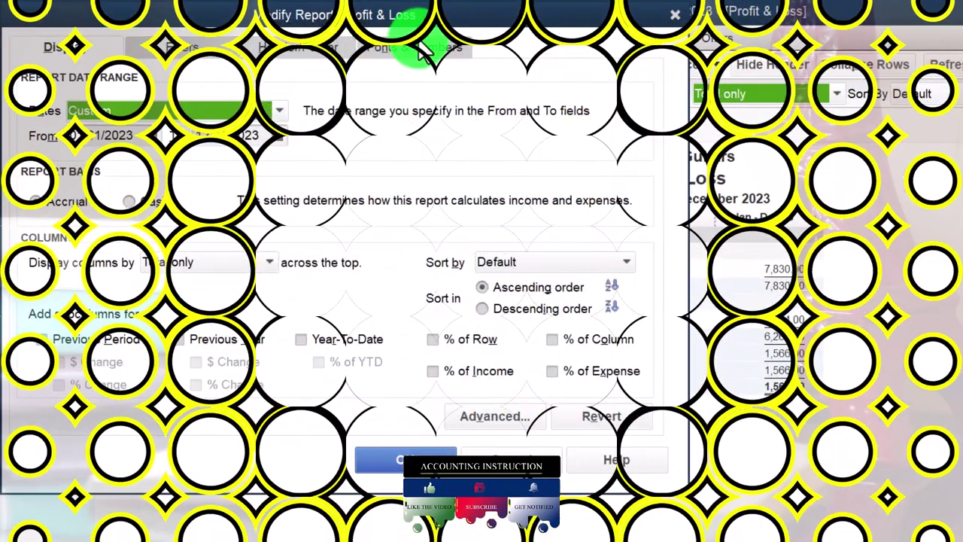
left_click(383, 59)
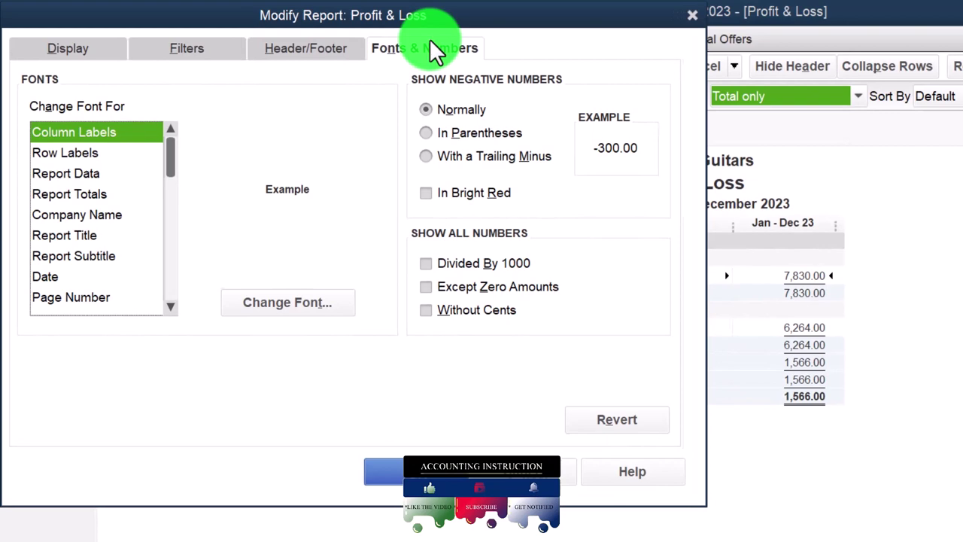
left_click(387, 234)
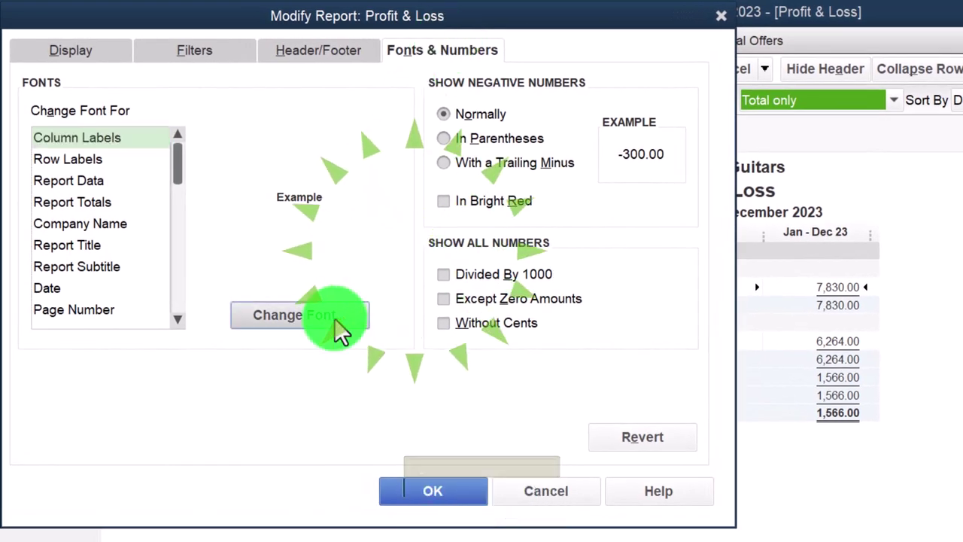
left_click(336, 329)
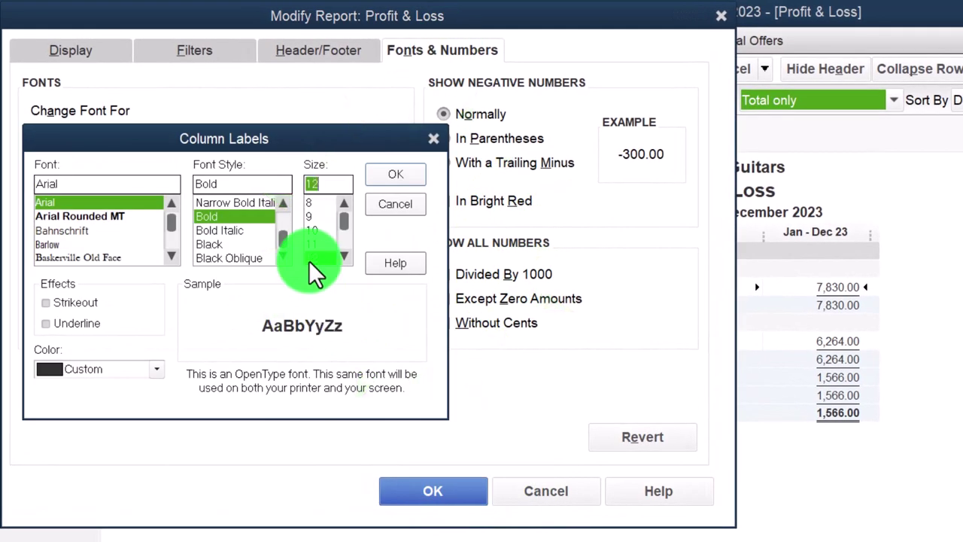
left_click(397, 176)
left_click(608, 227)
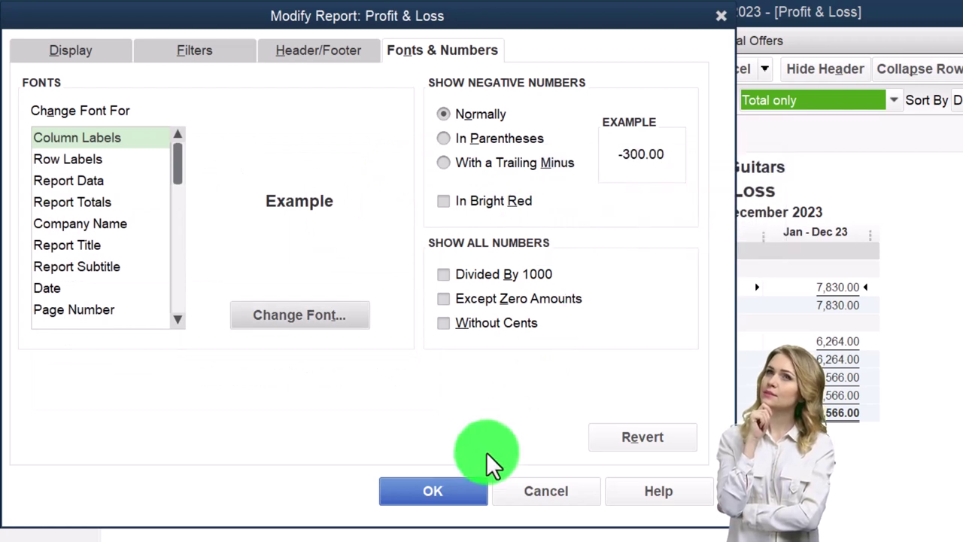
left_click(450, 497)
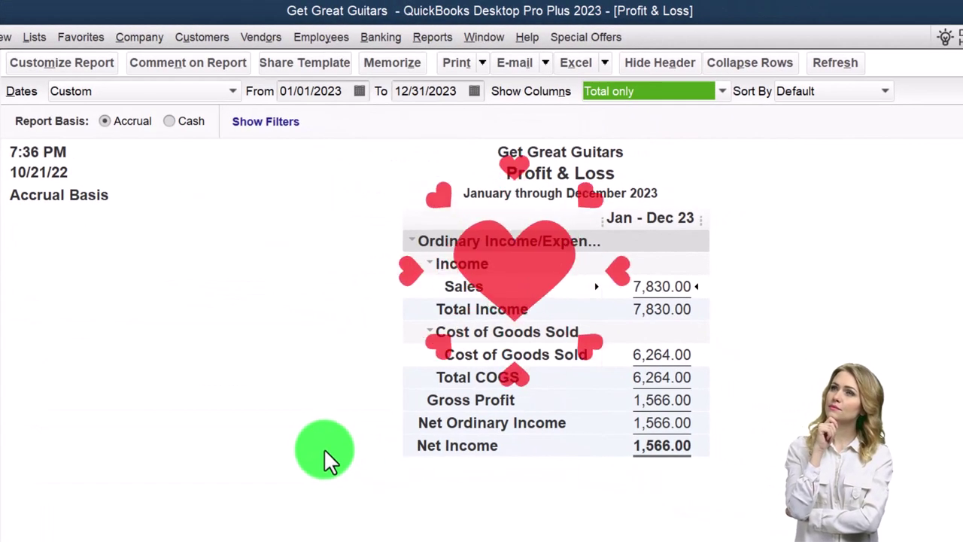
Open the Balance Sheet Standard report and customize its date range from 01/01/2023 to 12/31/2023
left_click(435, 38)
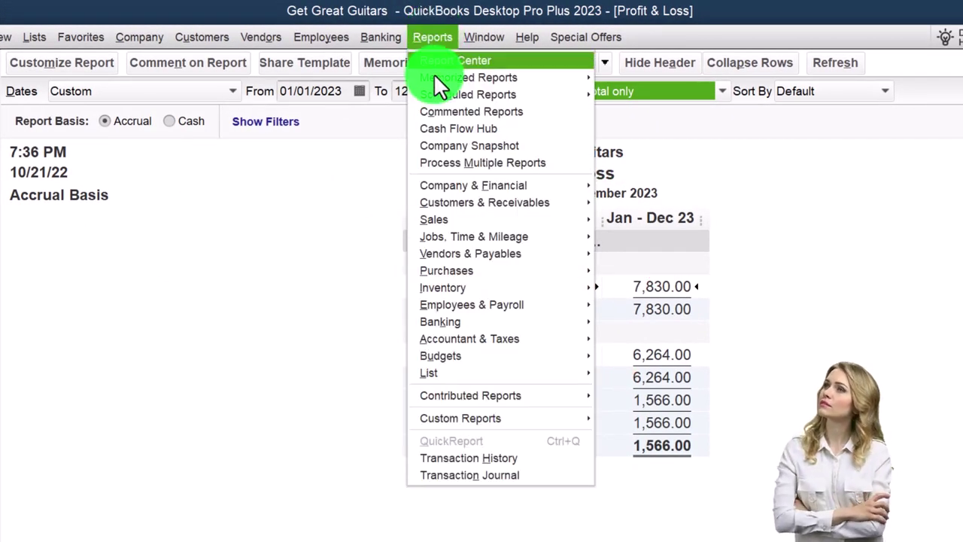
mouse_move(452, 183)
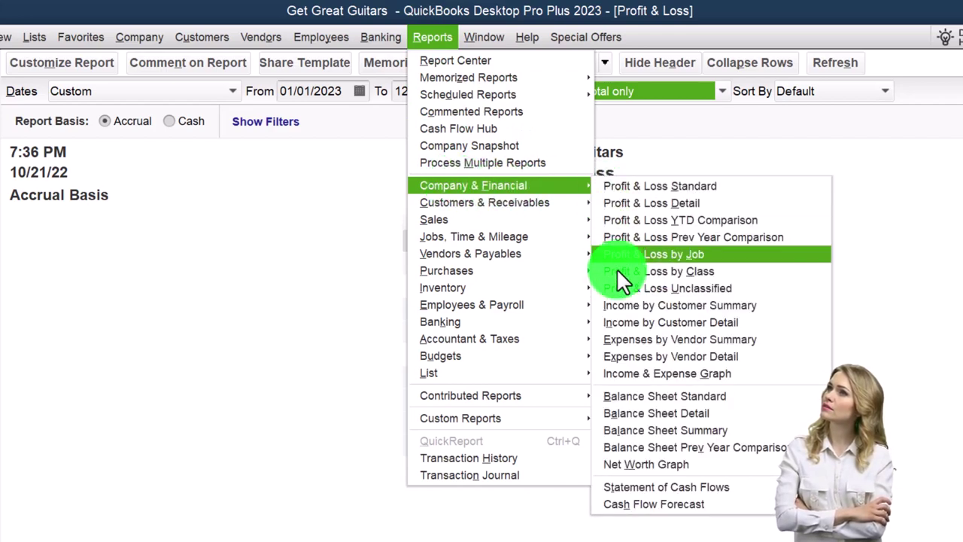
left_click(635, 398)
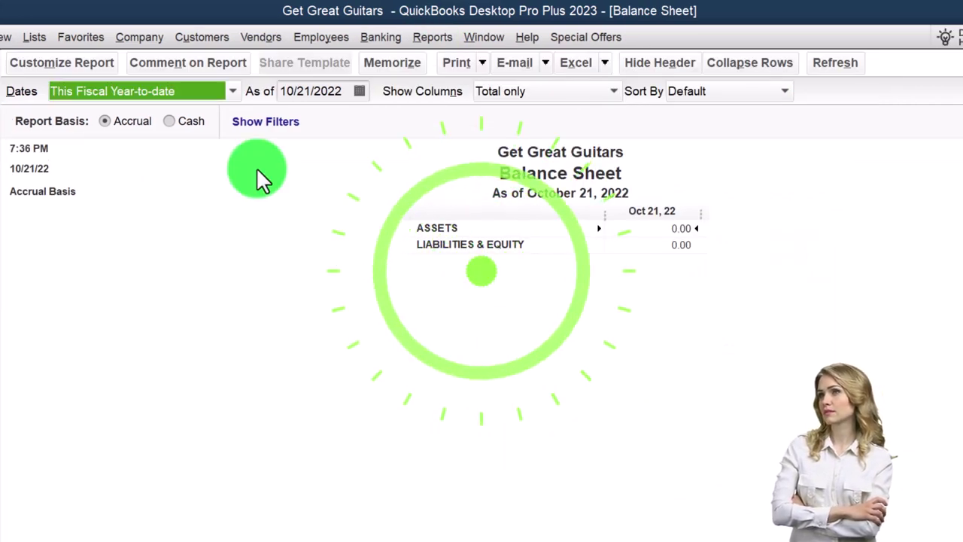
left_click(81, 54)
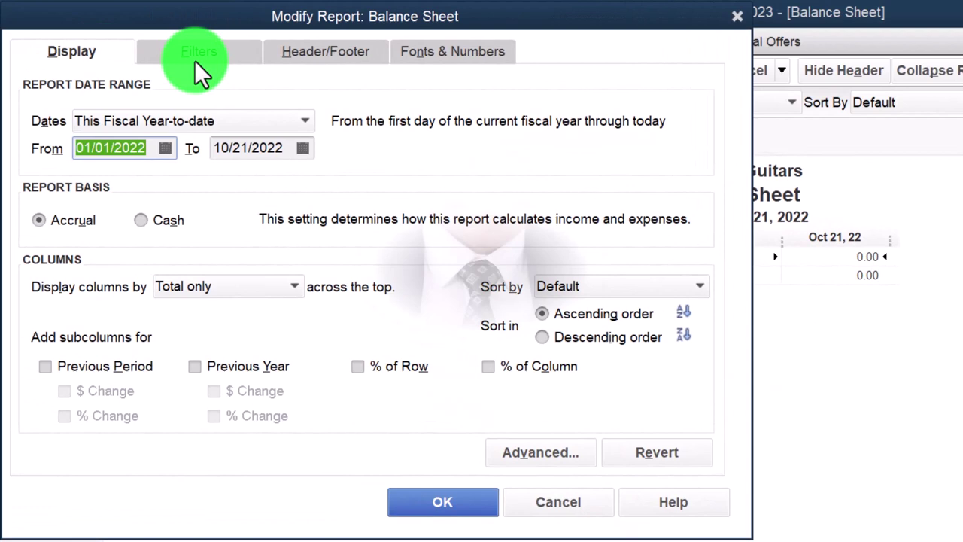
type("01/01/2023")
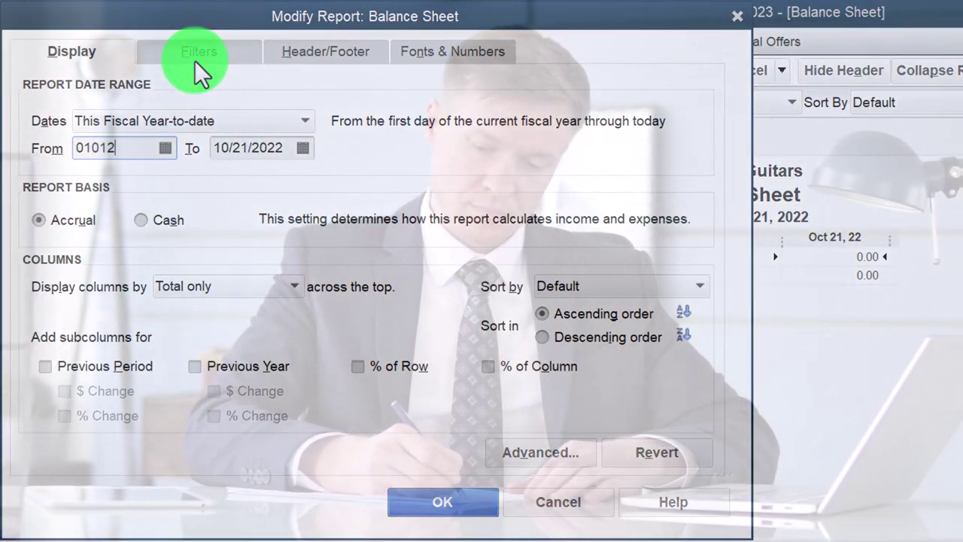
key("Tab")
type("12312023")
key("Tab")
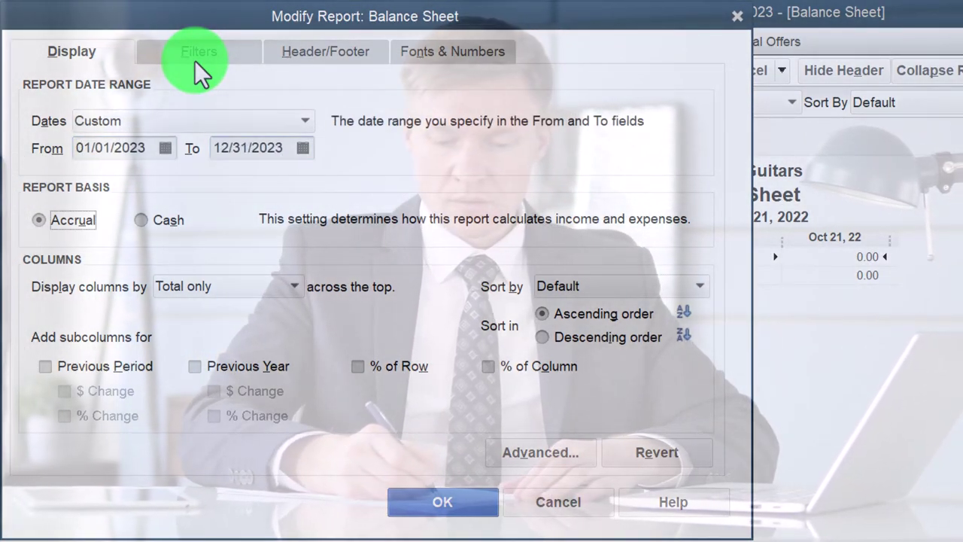
Change the Balance Sheet's font size to 12 for the column labels and all related fonts
left_click(450, 52)
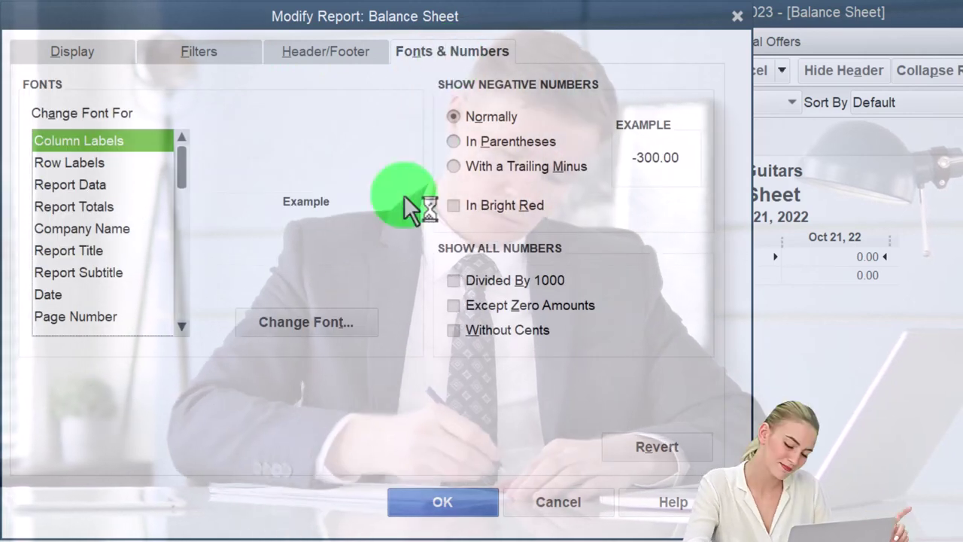
left_click(342, 324)
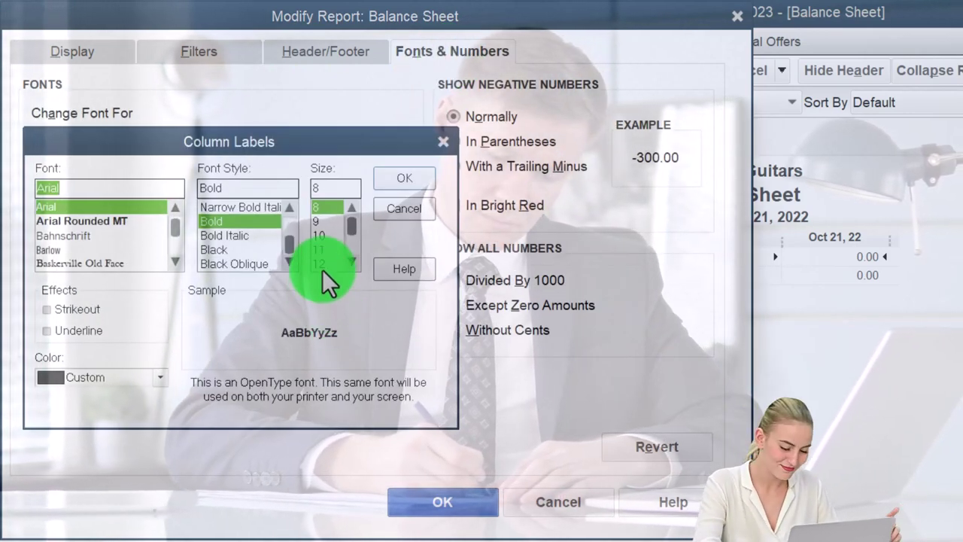
left_click(386, 177)
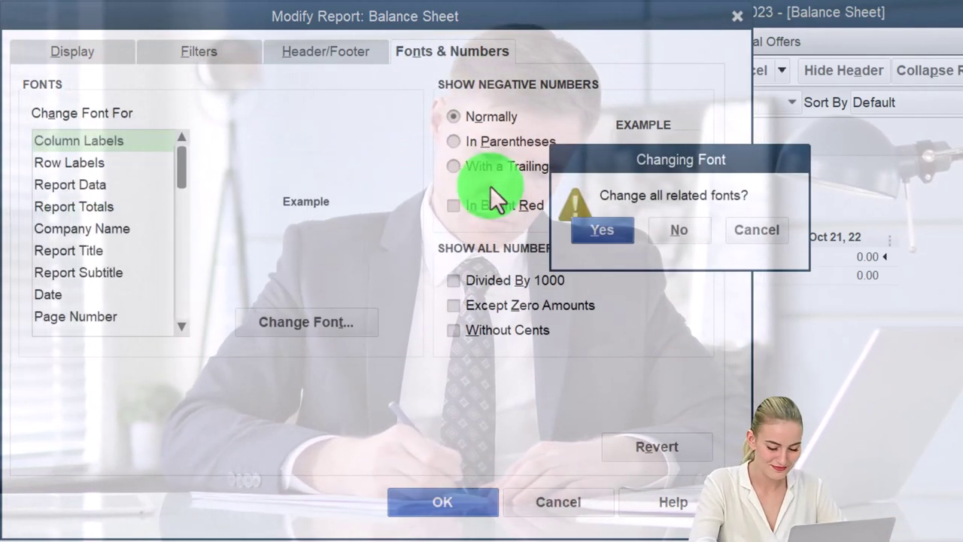
left_click(603, 229)
left_click(456, 498)
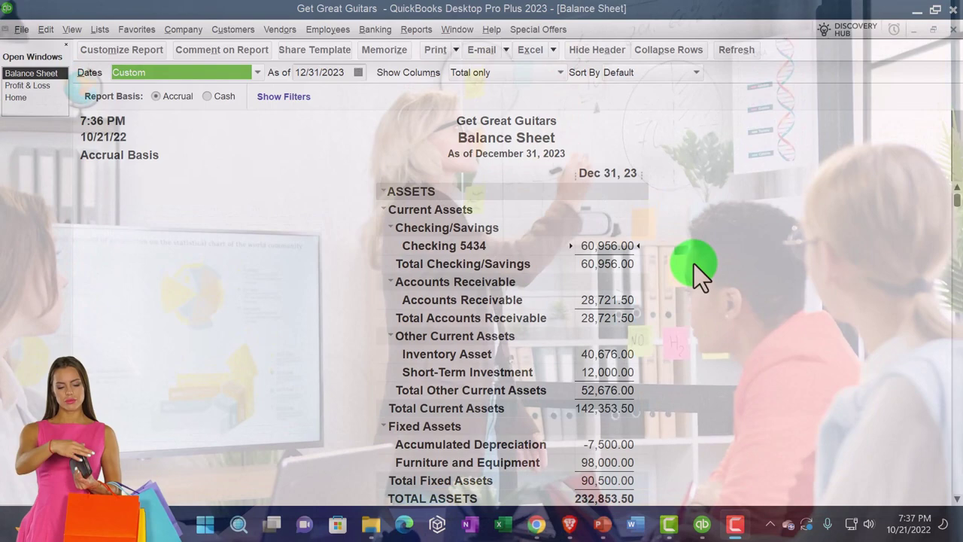
Review the checking, receivable, inventory and fixed asset lines on the Balance Sheet, returning to it from the Profit & Loss report
left_click(614, 244)
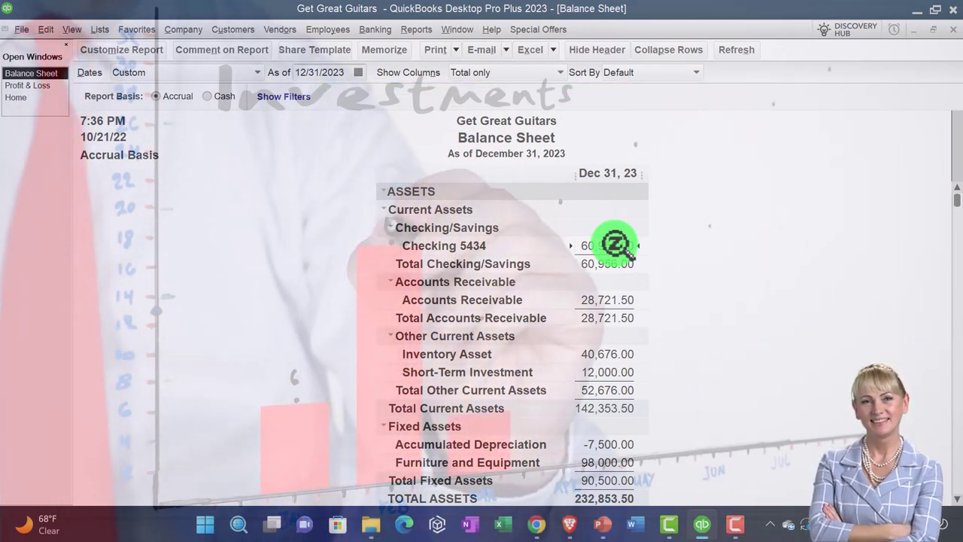
scroll(615, 244, "down", 2)
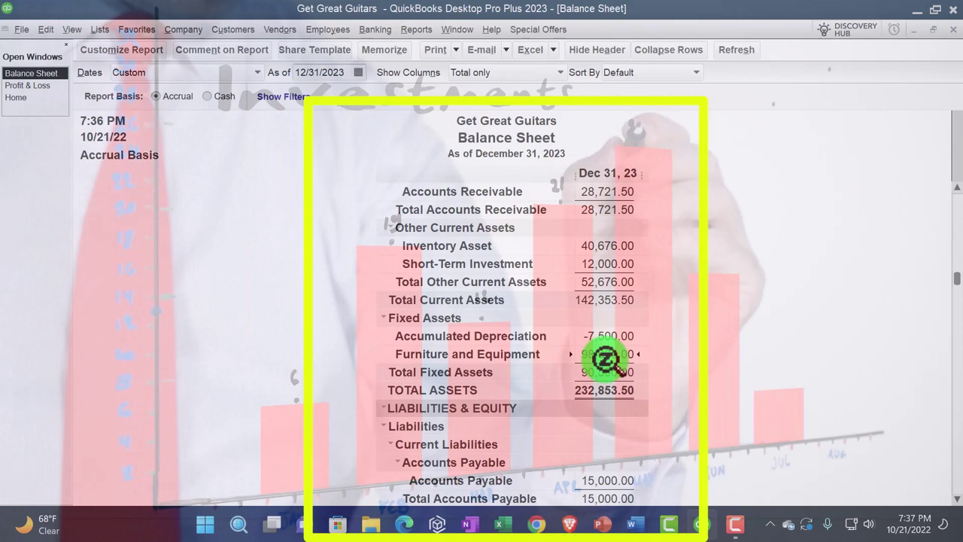
scroll(607, 360, "up", 1)
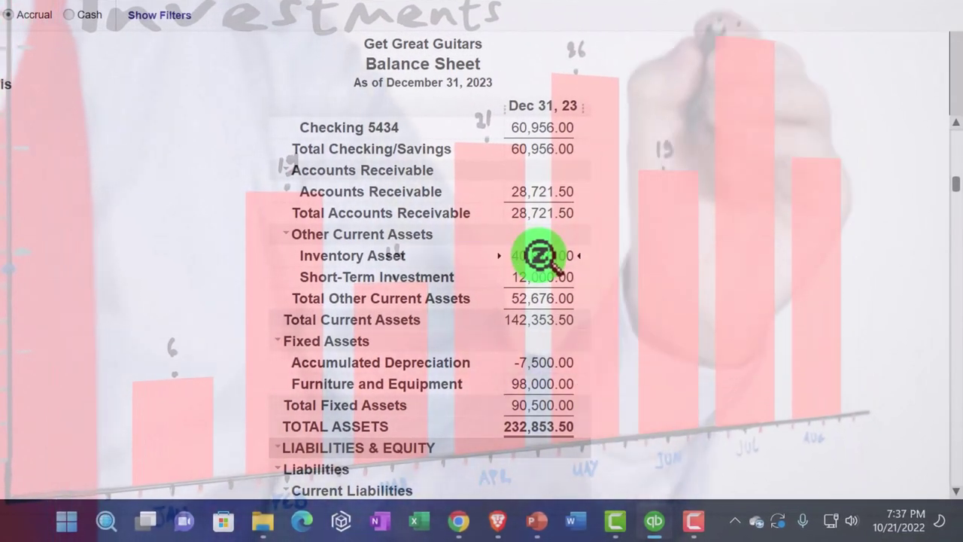
scroll(539, 256, "up", 1)
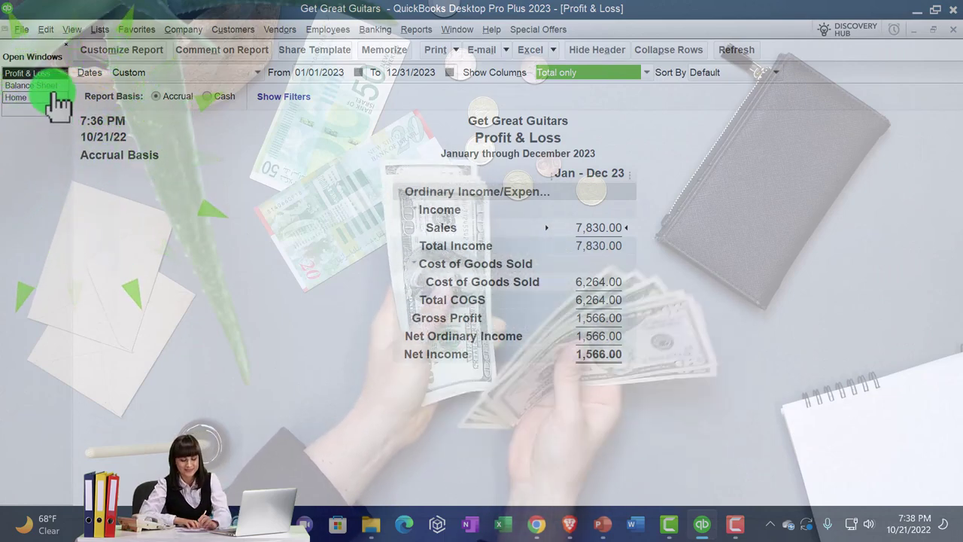
left_click(54, 87)
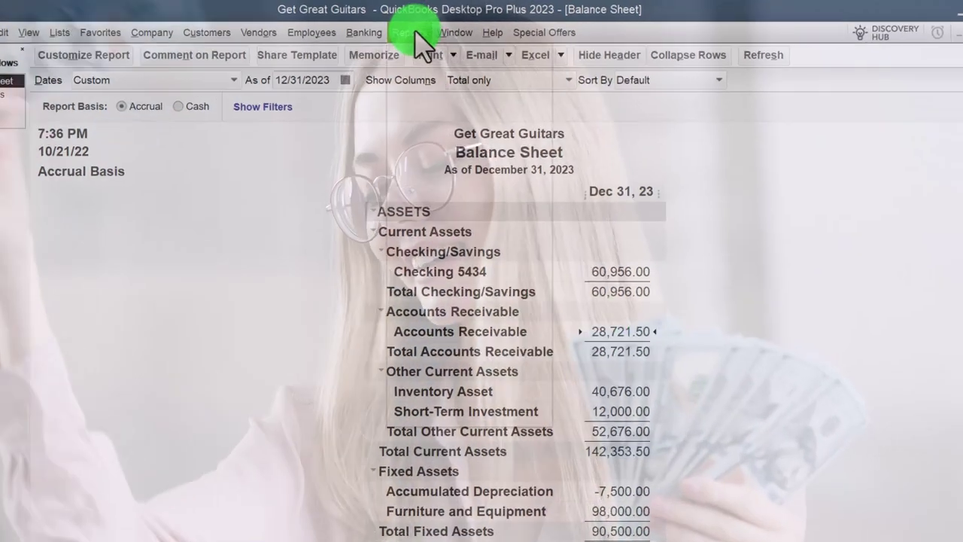
Open the Customer Balance Detail report from the customers and receivables reports
left_click(415, 30)
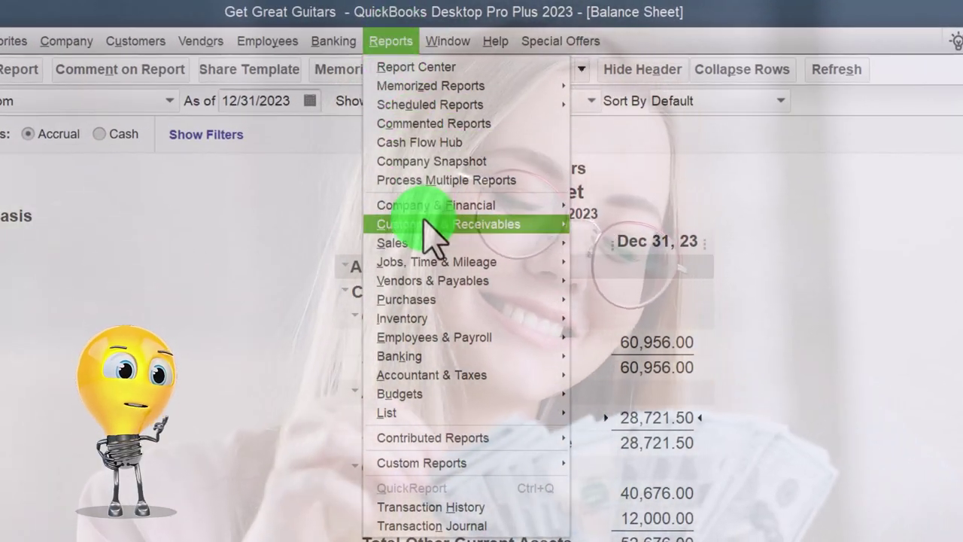
mouse_move(425, 220)
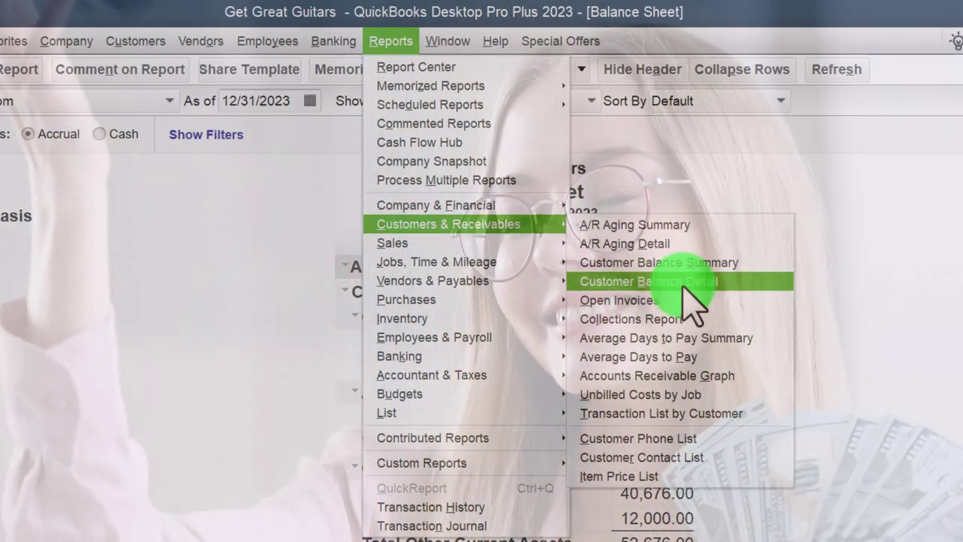
left_click(711, 283)
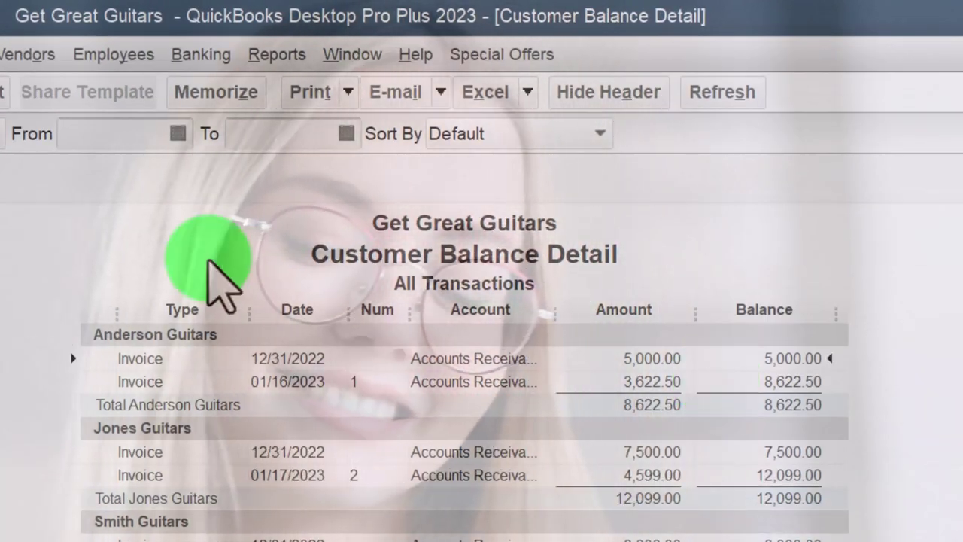
Enlarge the Customer Balance Detail column label font, apply it to all related fonts, and widen the report's truncated columns
left_click(2, 92)
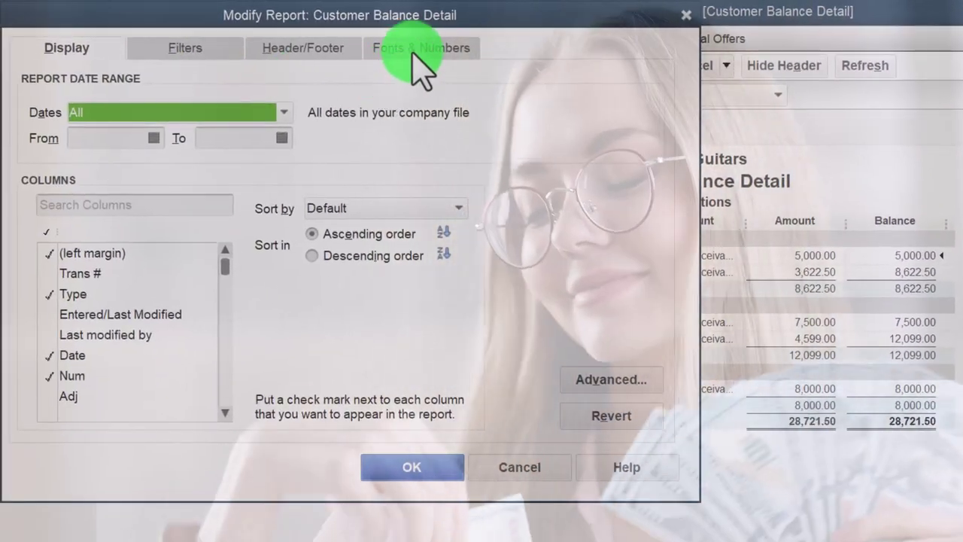
left_click(418, 50)
left_click(338, 301)
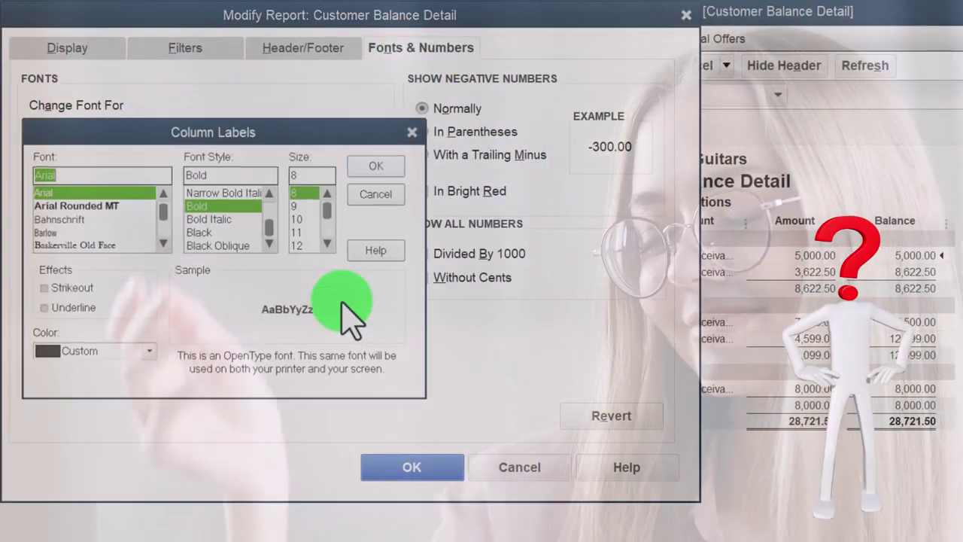
left_click(361, 166)
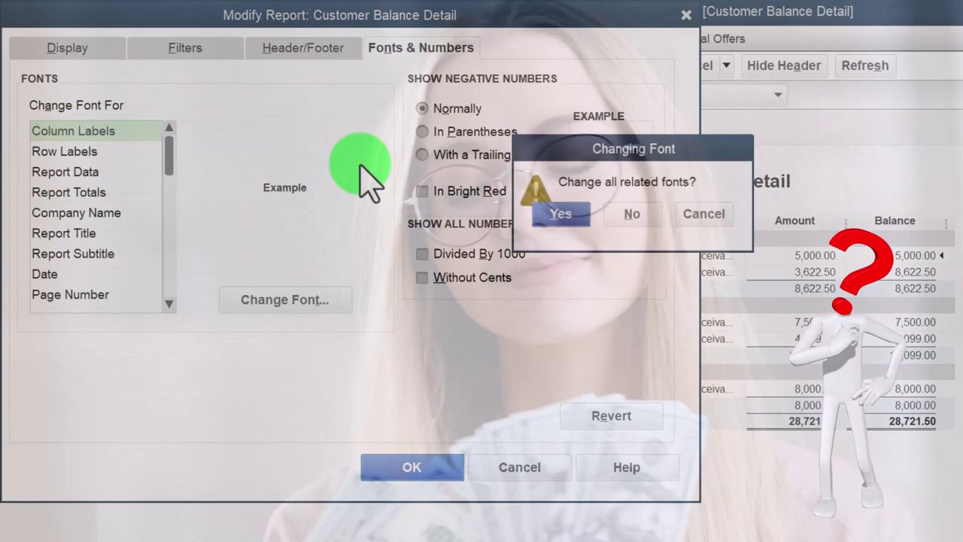
left_click(553, 214)
left_click(443, 470)
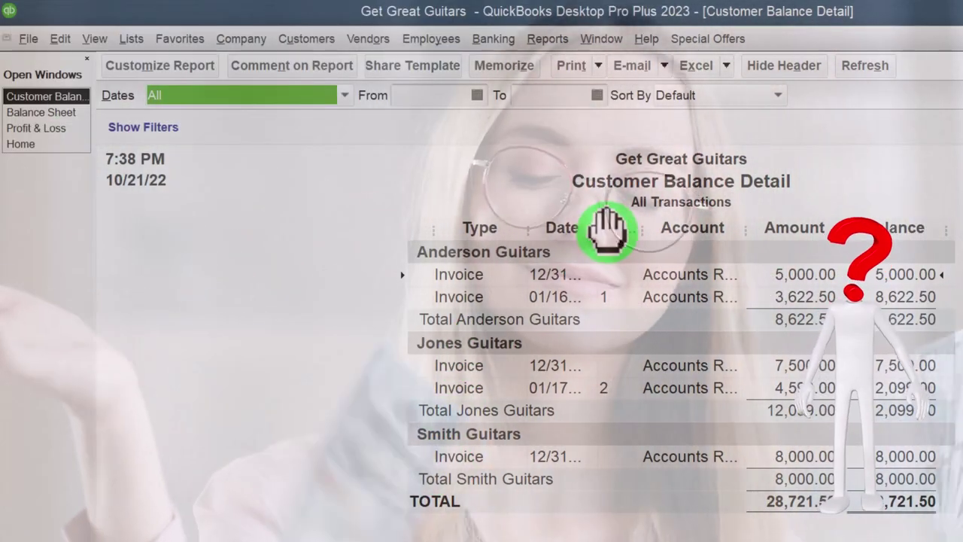
left_click(634, 227)
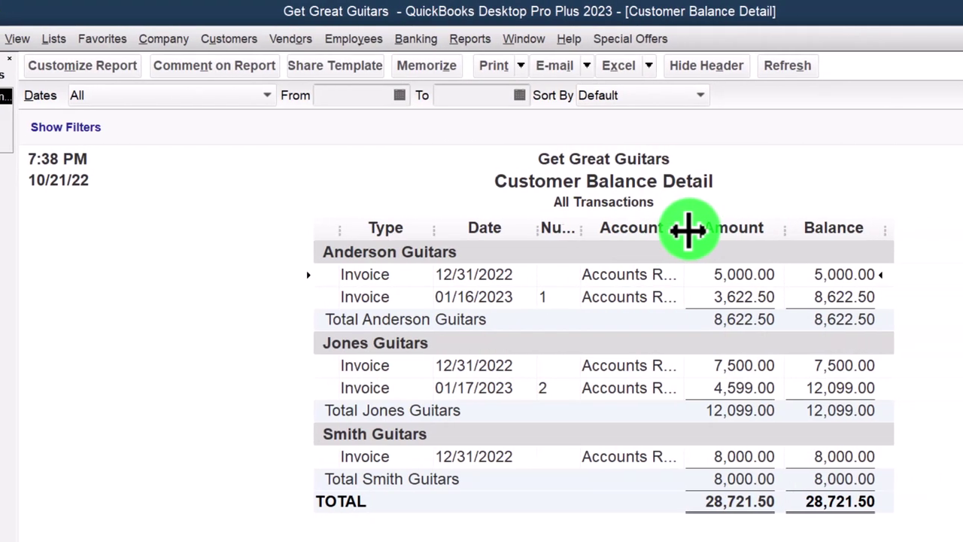
left_click_drag(760, 230, 823, 230)
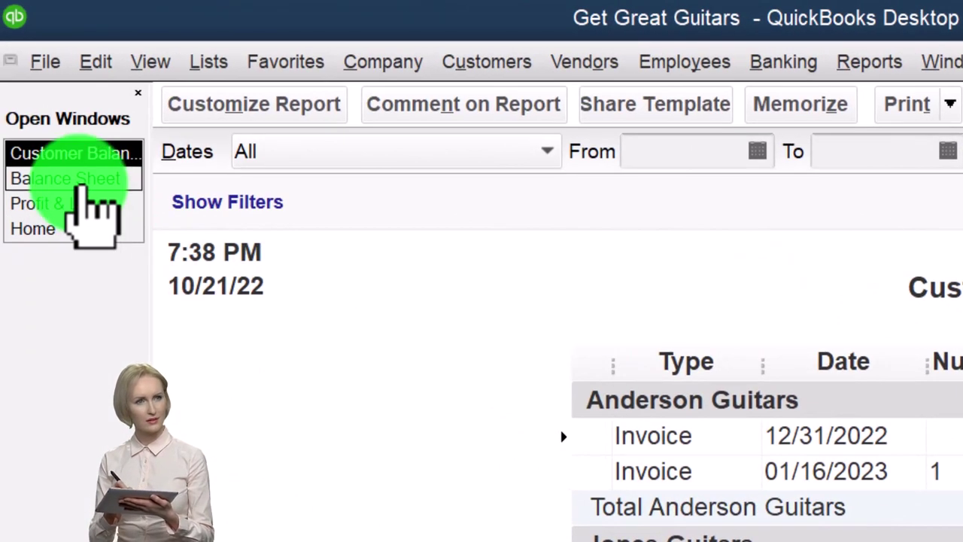
Return to the Balance Sheet and the home page, and open the Customer Center
left_click(79, 181)
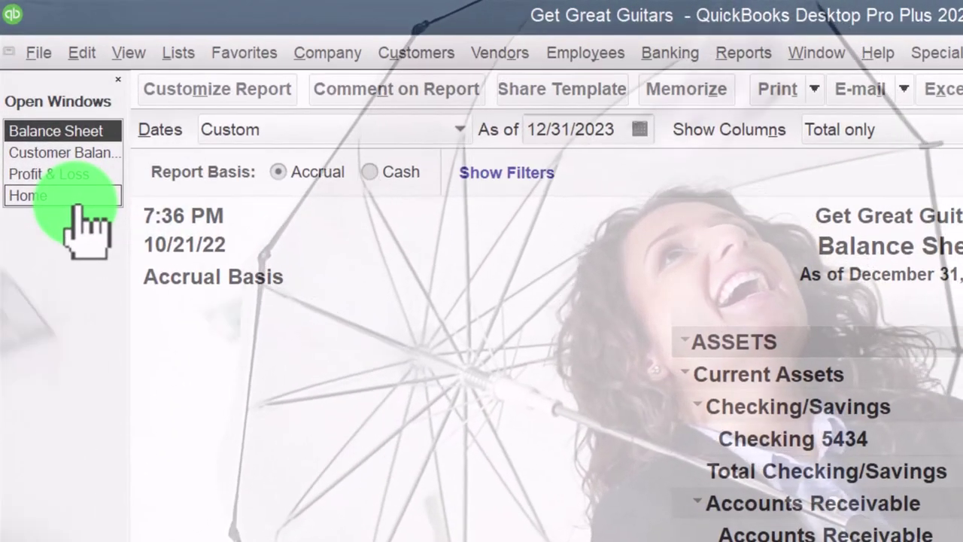
left_click(76, 200)
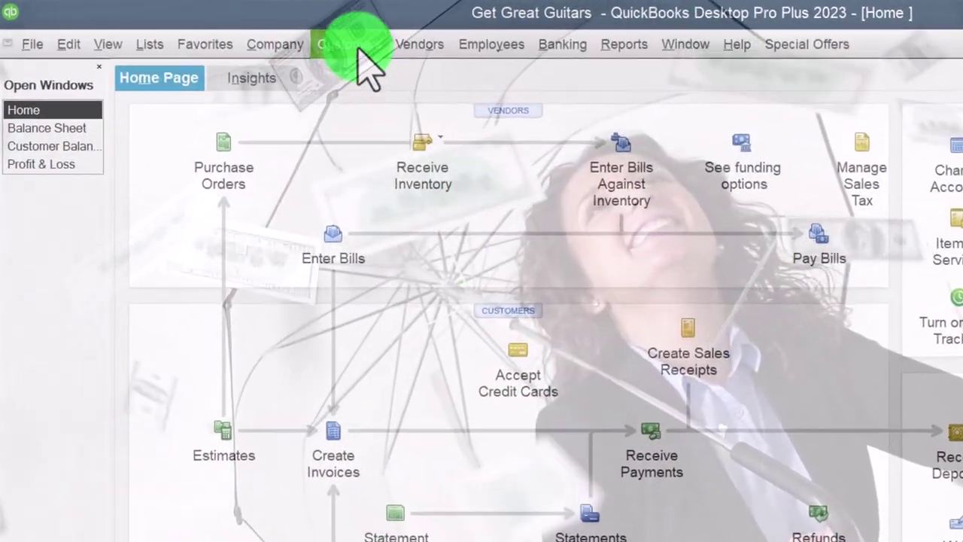
left_click(324, 41)
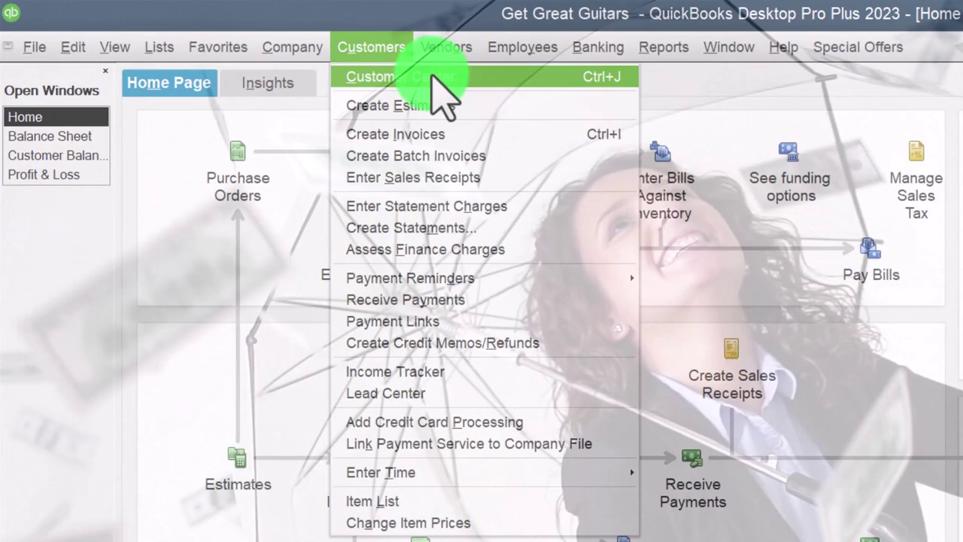
left_click(427, 79)
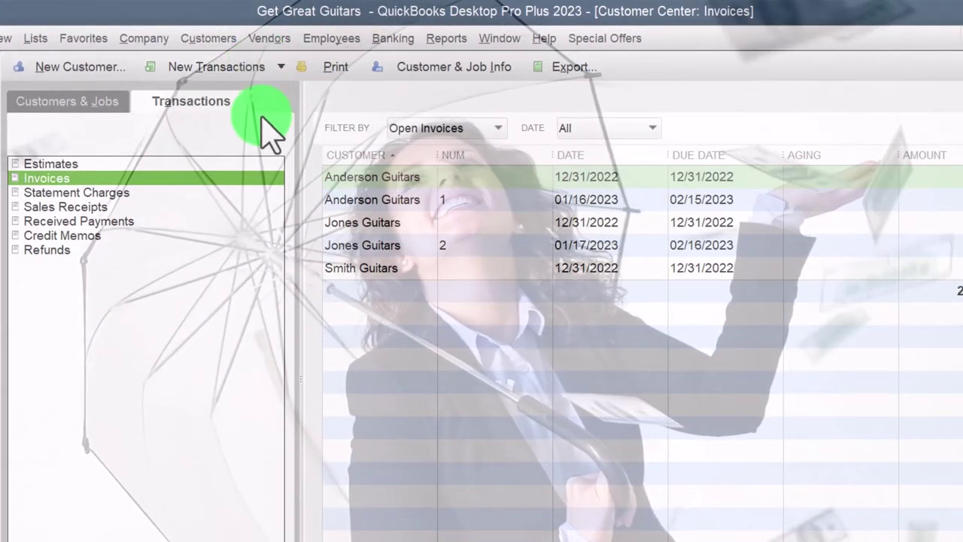
Examine the transactions of Anderson Guitars and Jones Guitars for all dates, and the Customer Center's invoice list with its Open Invoices filter
left_click(69, 104)
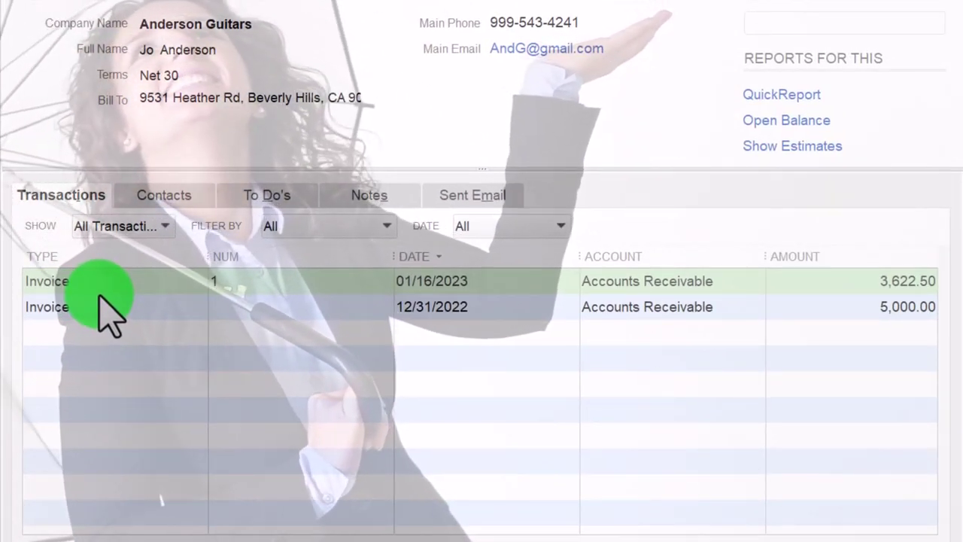
left_click(538, 227)
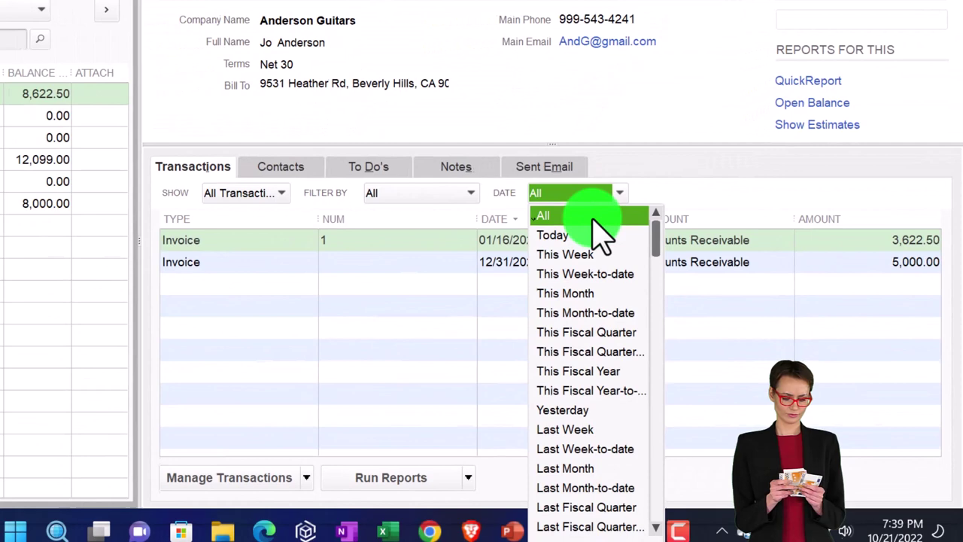
left_click(528, 254)
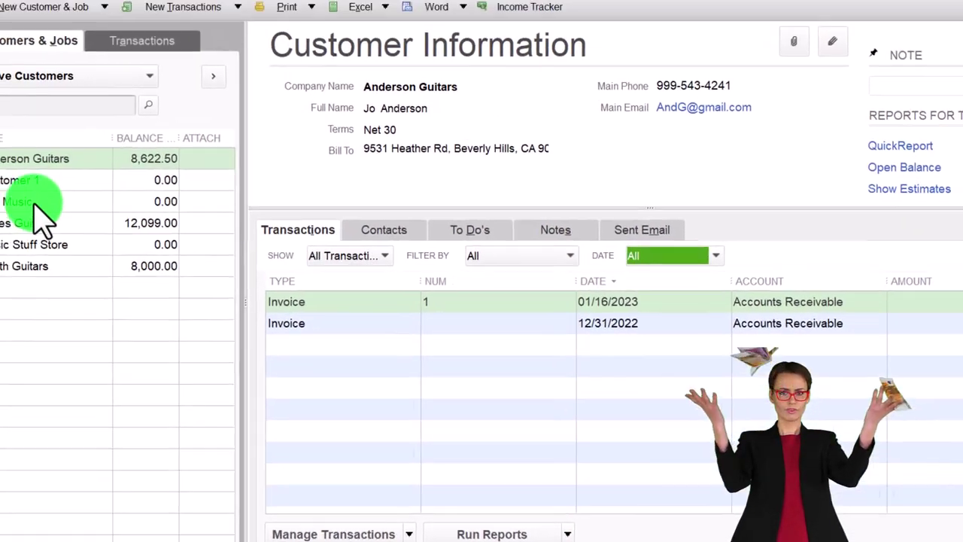
left_click(7, 135)
left_click(120, 256)
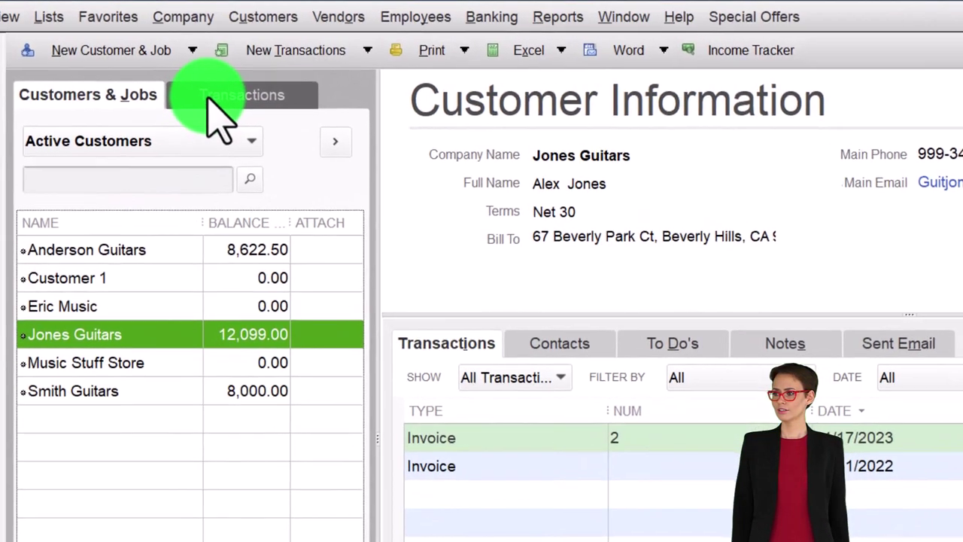
left_click(155, 72)
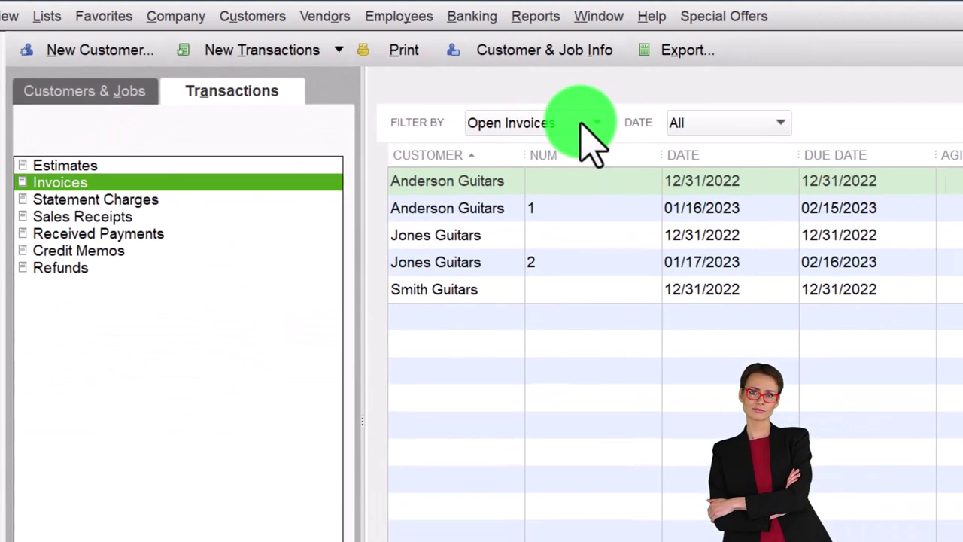
left_click(583, 129)
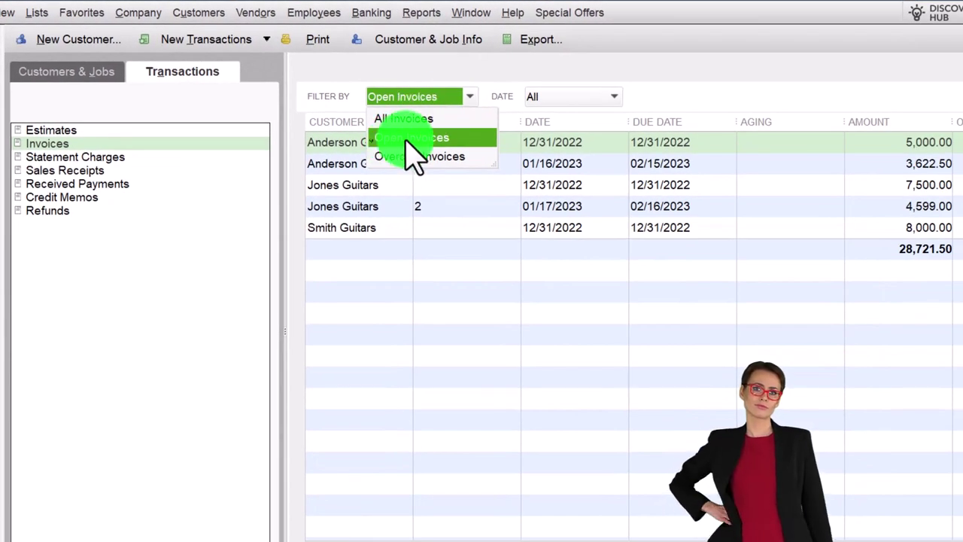
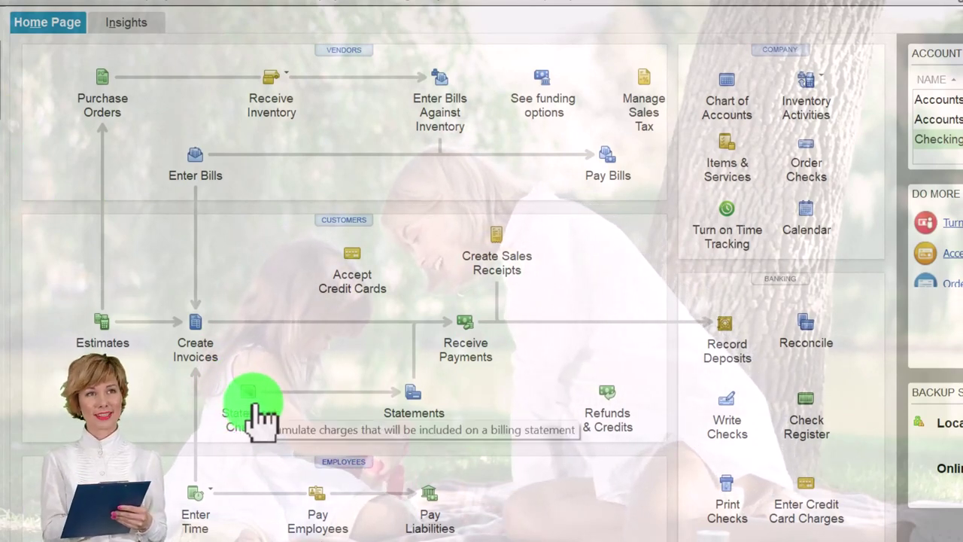
View the Anderson Guitars statement charges register, close it, and return to the home page's customer section
left_click(256, 406)
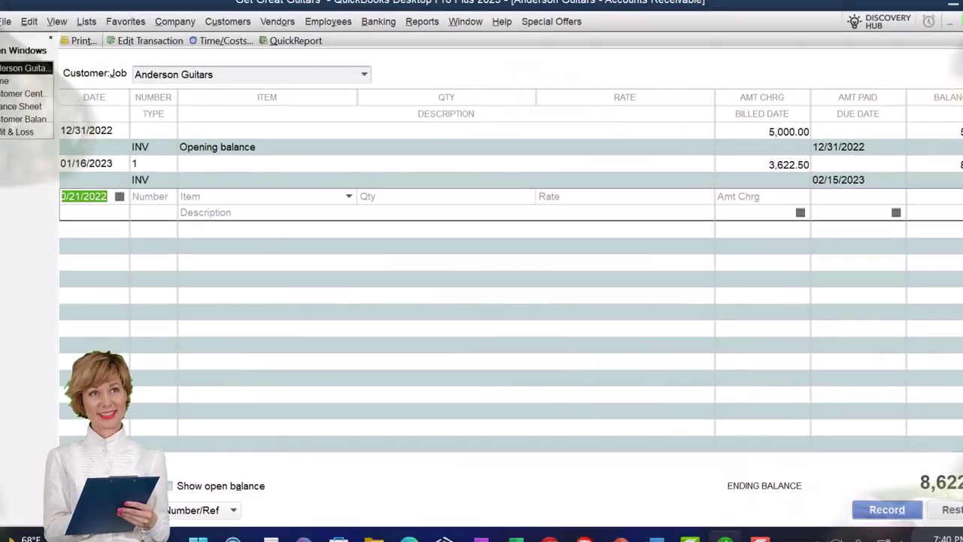
left_click(944, 30)
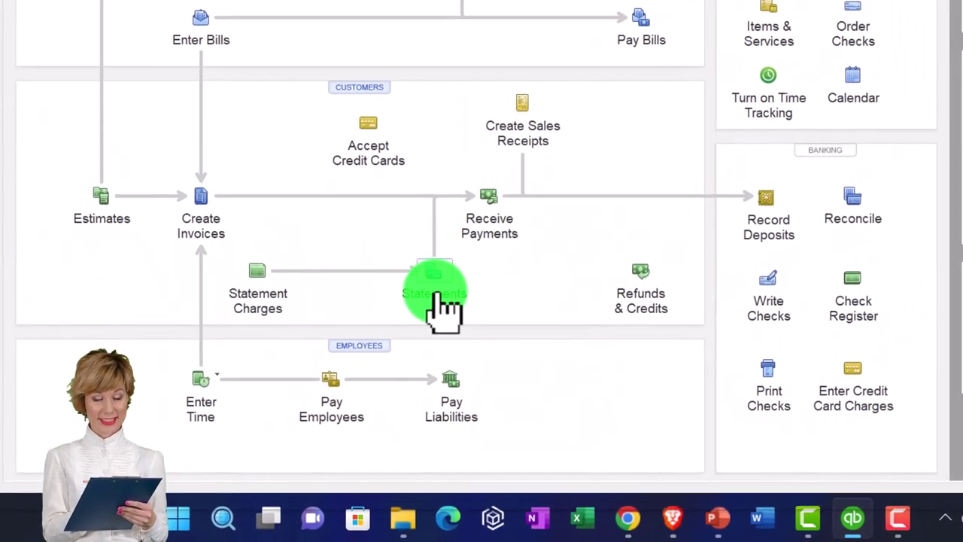
left_click(410, 335)
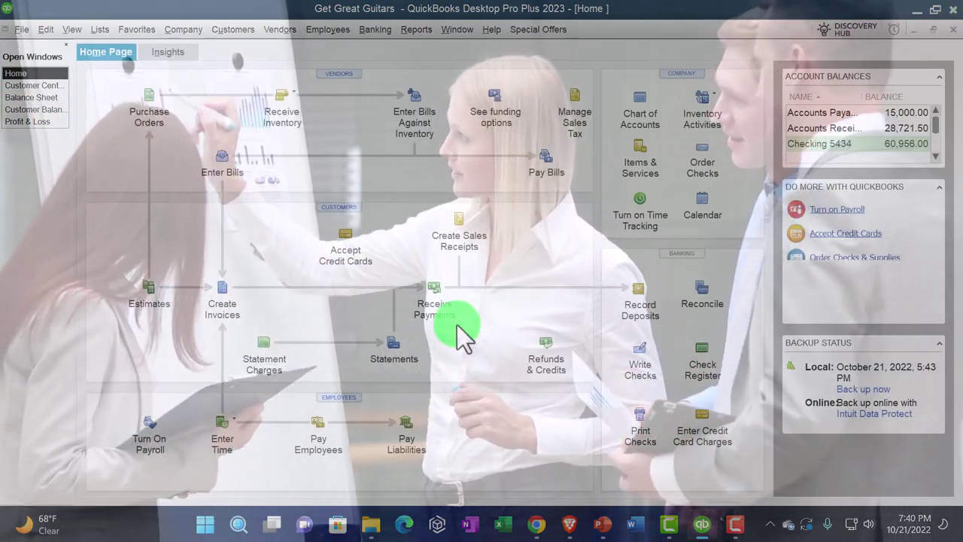
Start a customer payment and choose Anderson Guitars as the customer it is received from
left_click(434, 293)
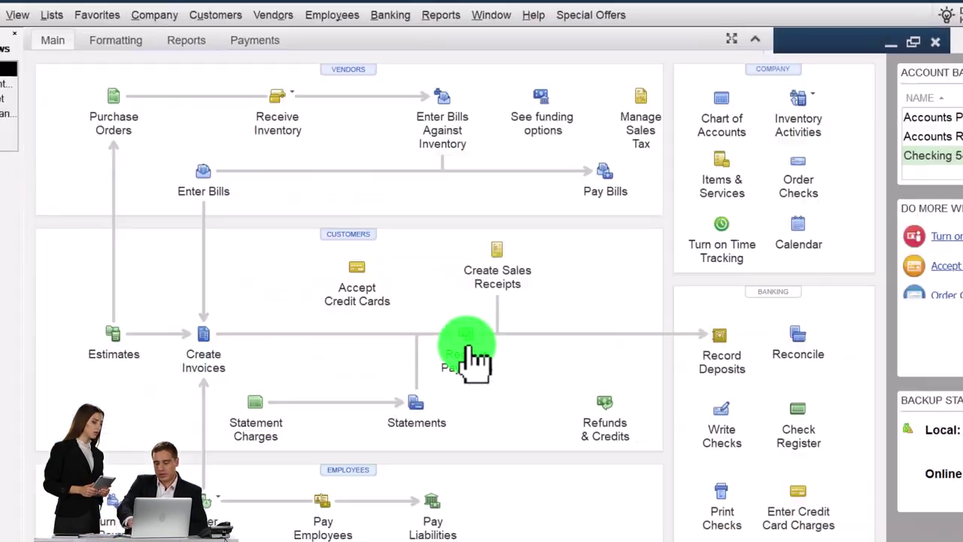
left_click(467, 347)
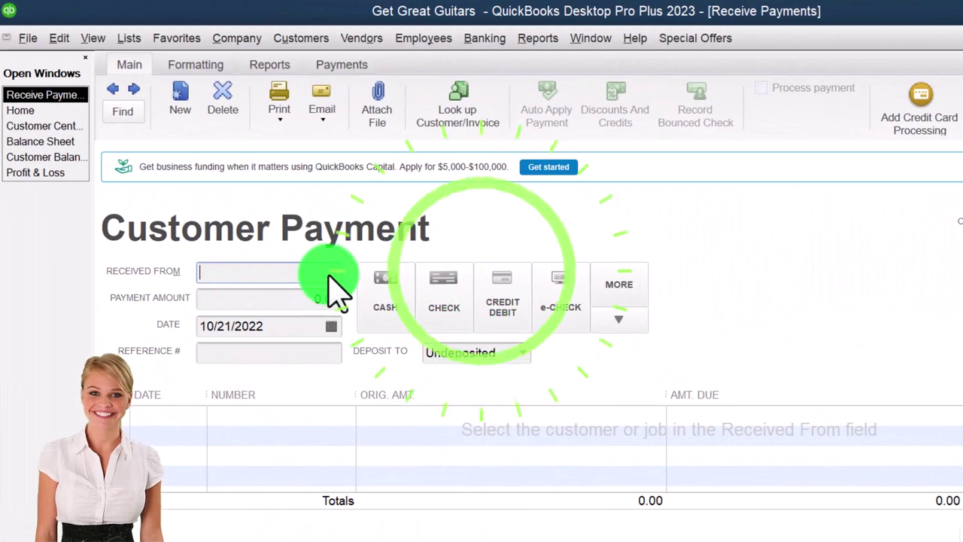
left_click(330, 274)
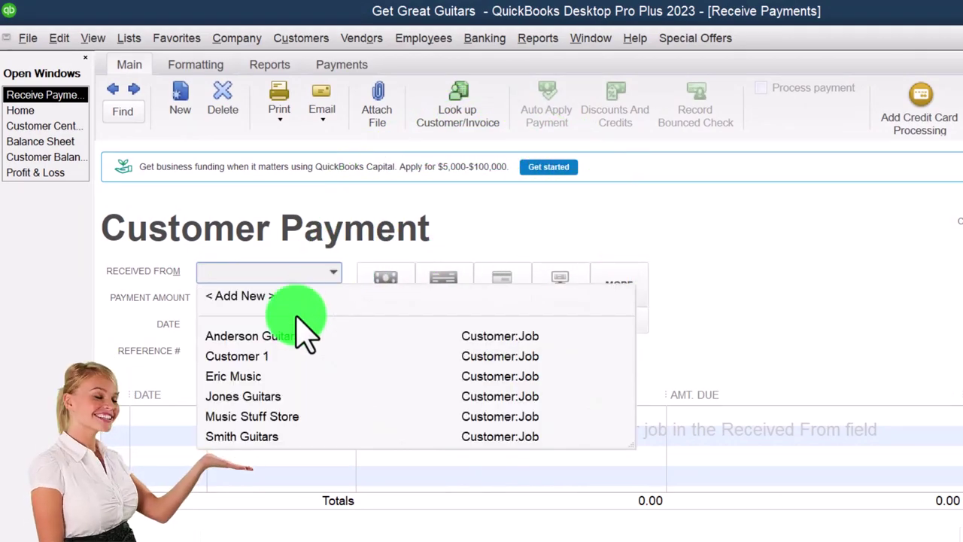
left_click(256, 337)
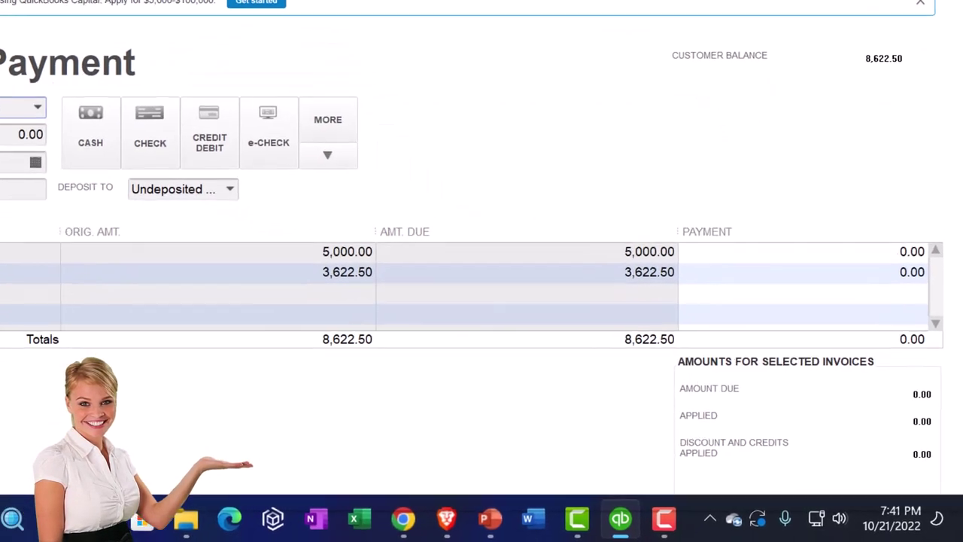
Apply the payment to the 12/31/2022 invoice, keeping automatic payment calculation on and suppressing its message in the future
left_click(0, 234)
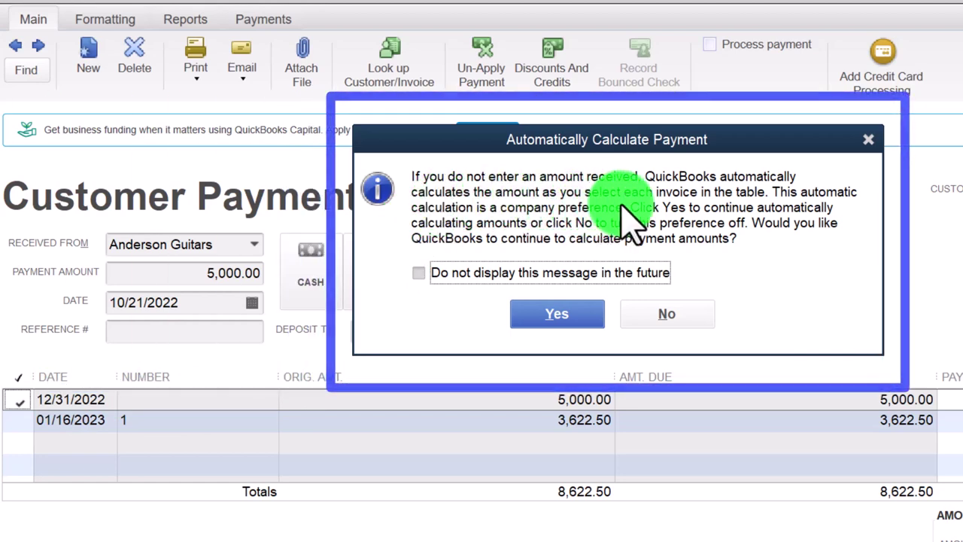
left_click_drag(651, 142, 922, 130)
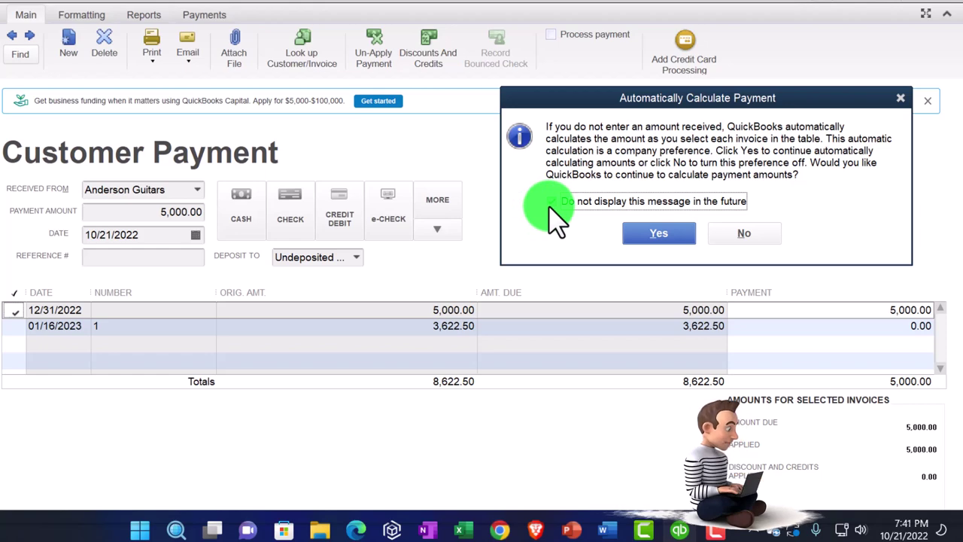
left_click(662, 234)
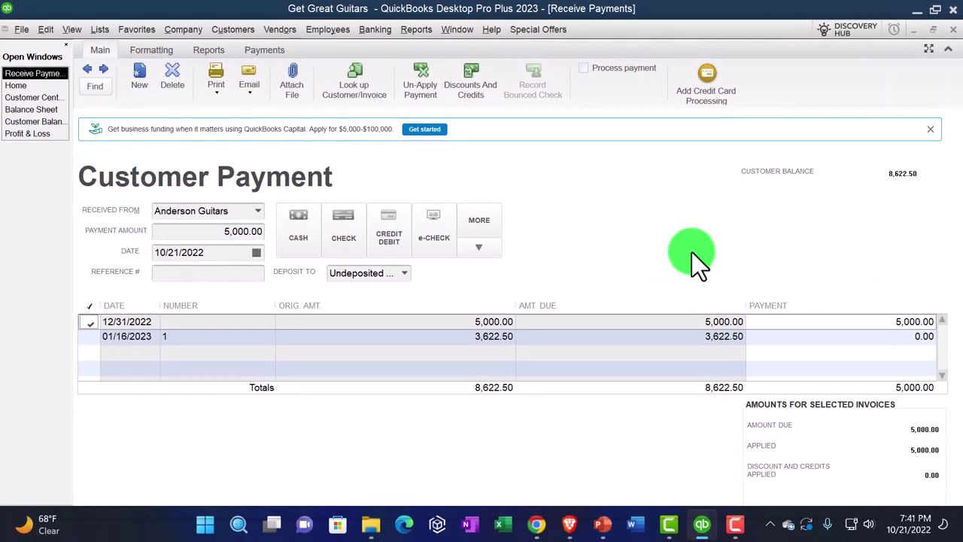
Open the 12/31/2022 opening balance invoice from the payment and view its customer summary and recent transactions before closing the invoice
double_click(224, 327)
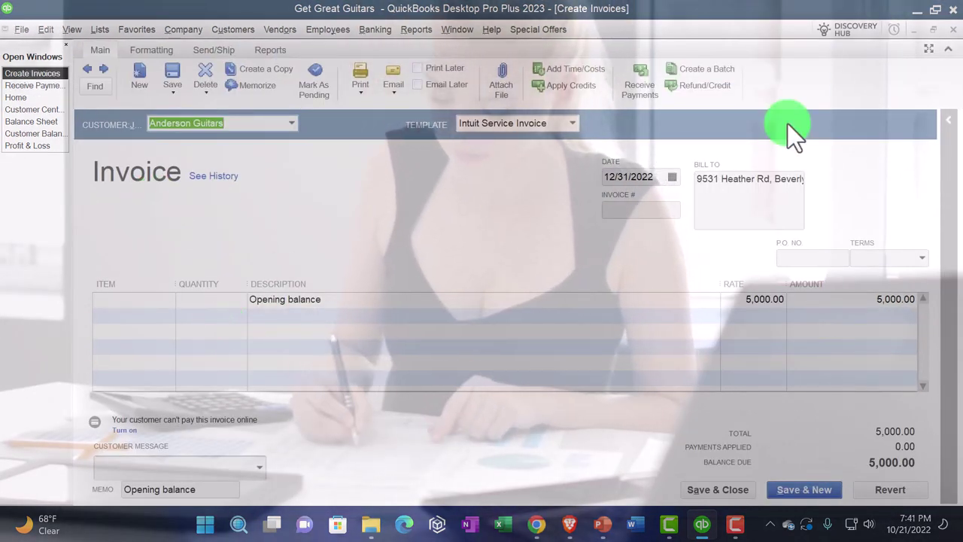
left_click(947, 121)
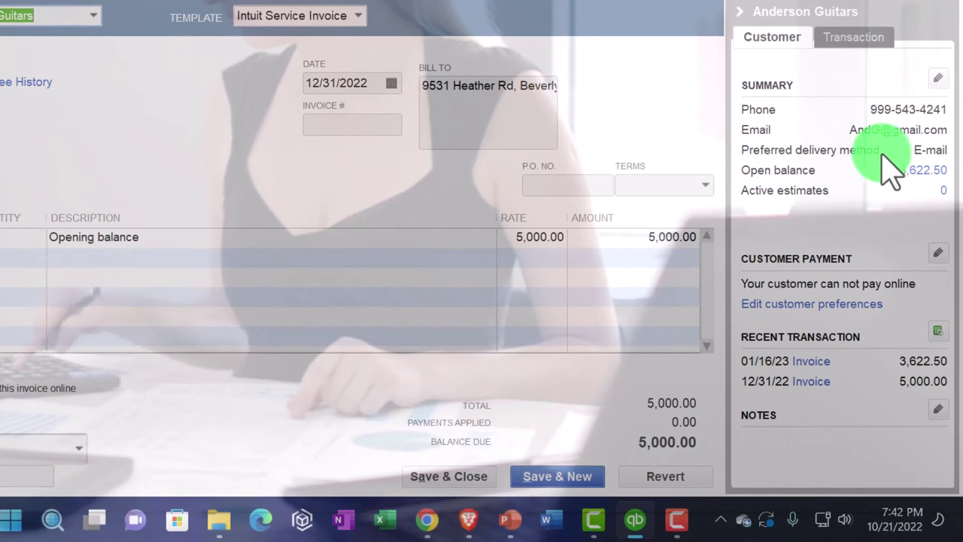
left_click(744, 14)
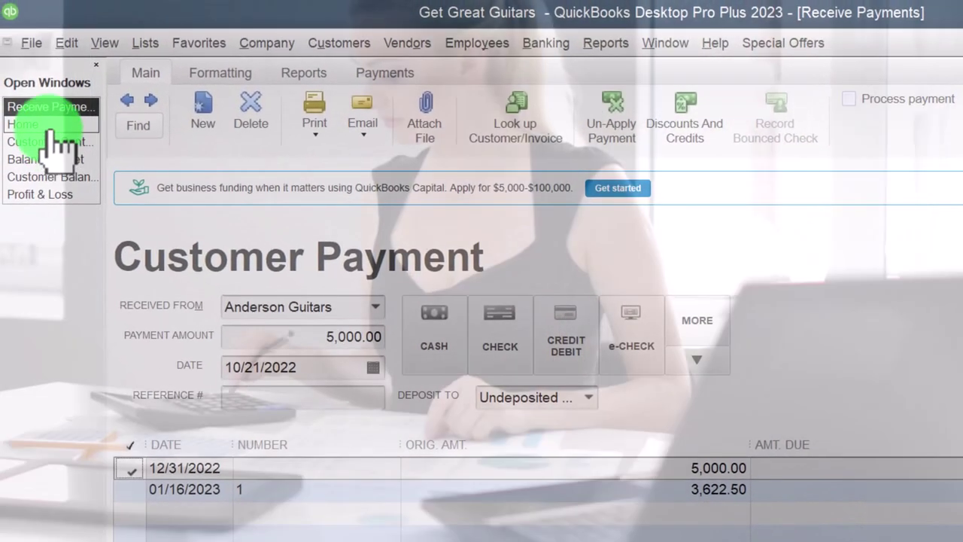
Switch from the customer payment to the home page and back to the Customer Center's invoice list
left_click(46, 124)
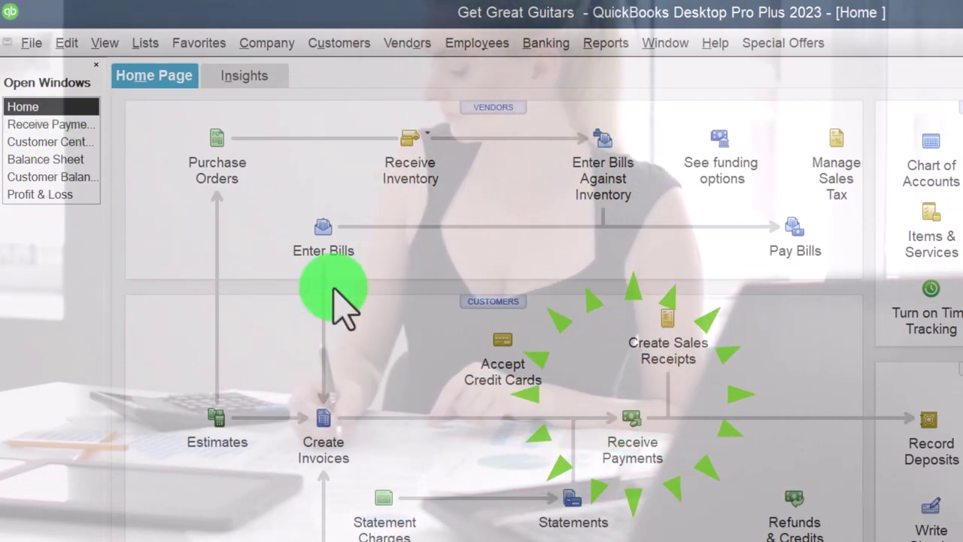
left_click(75, 143)
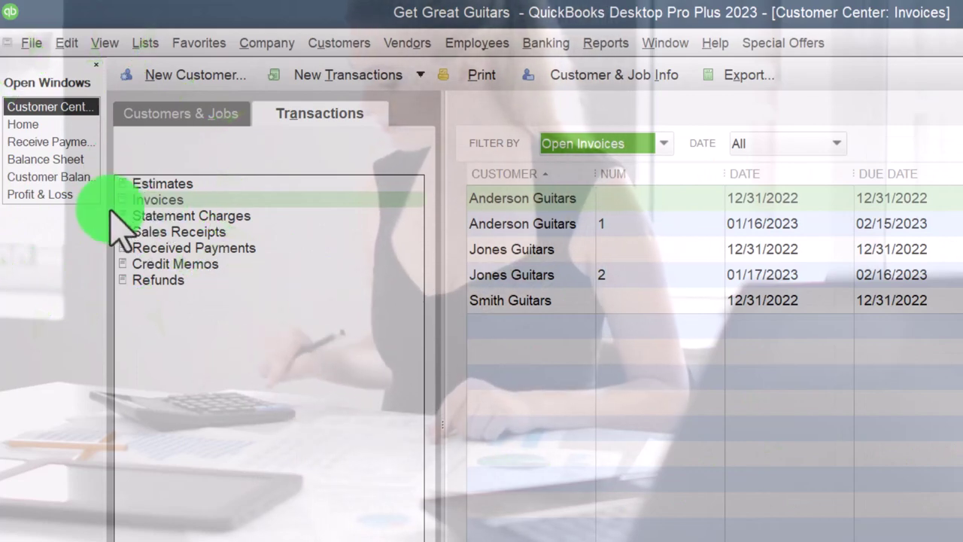
Return to the Anderson Guitars customer payment and set its date to 01/18/2023
left_click(72, 144)
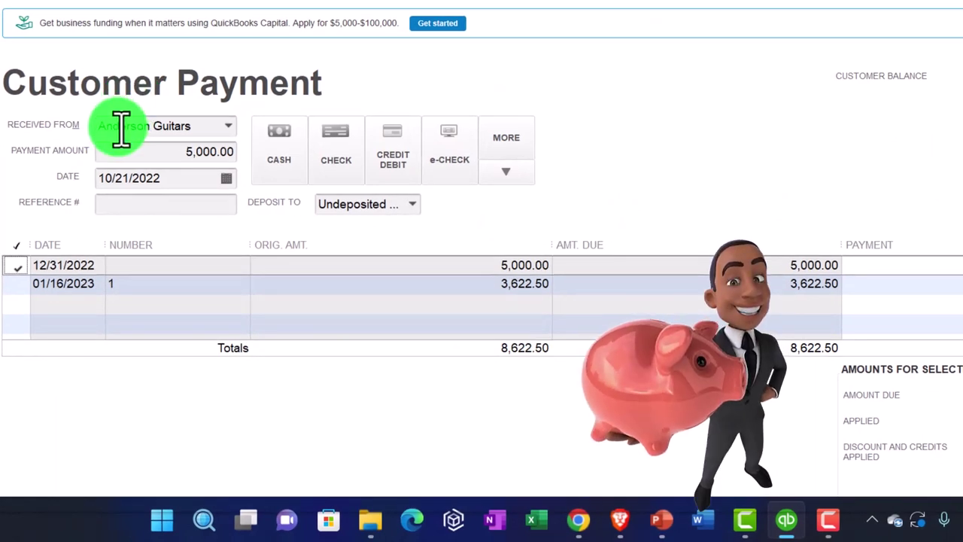
key("Tab")
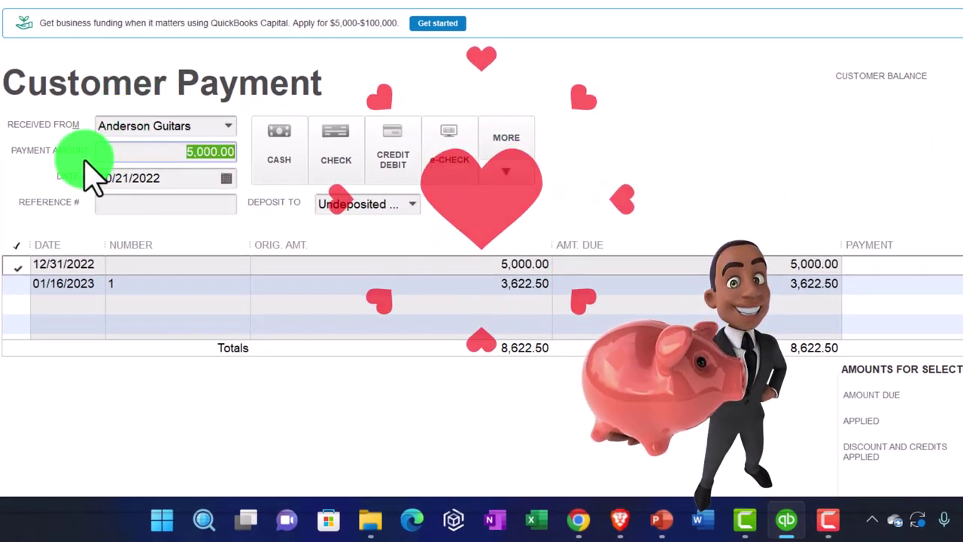
key("Tab")
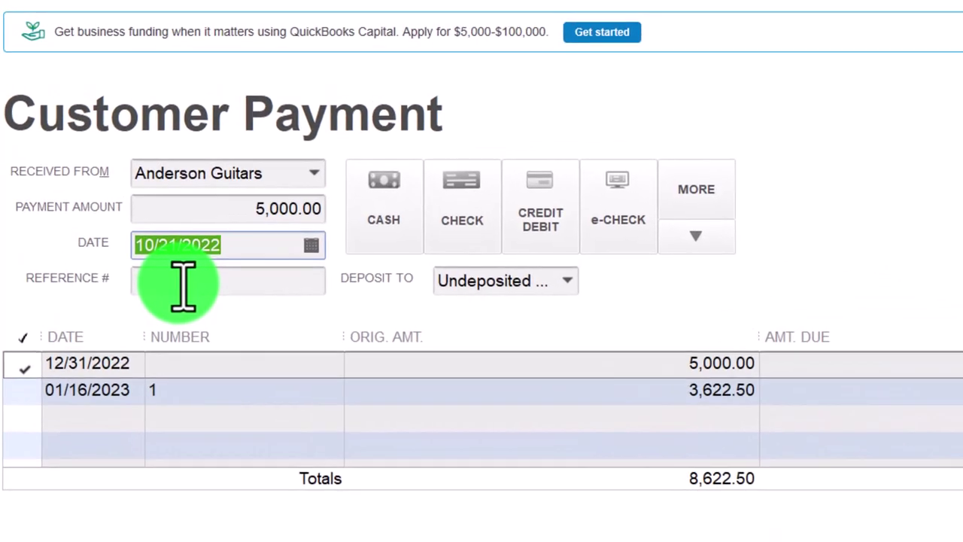
type("01")
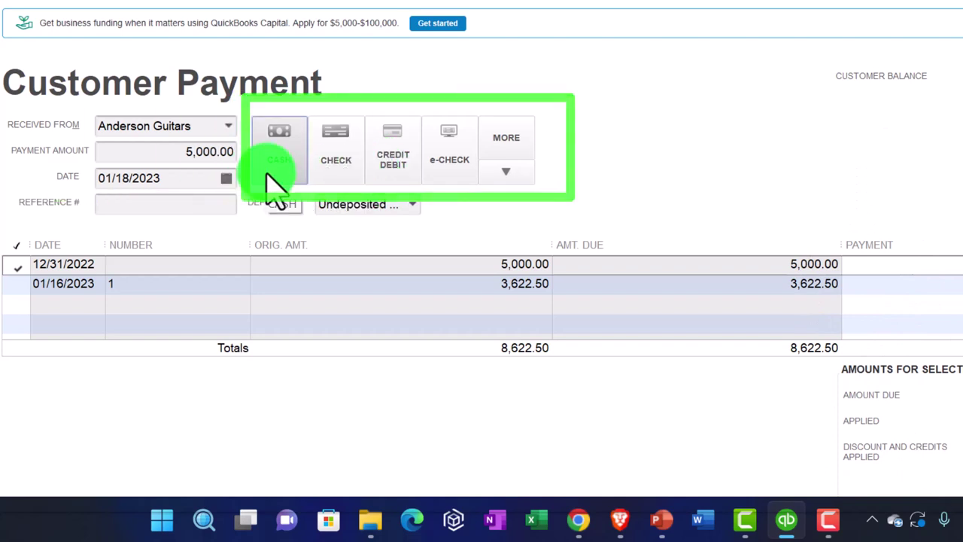
Try cash and check as the payment method and go to the check number field
left_click(211, 203)
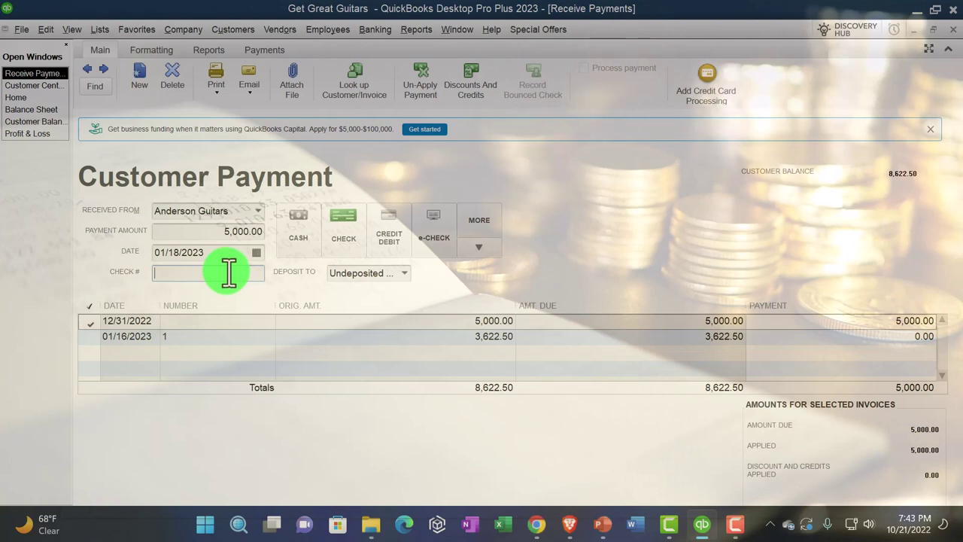
left_click(305, 249)
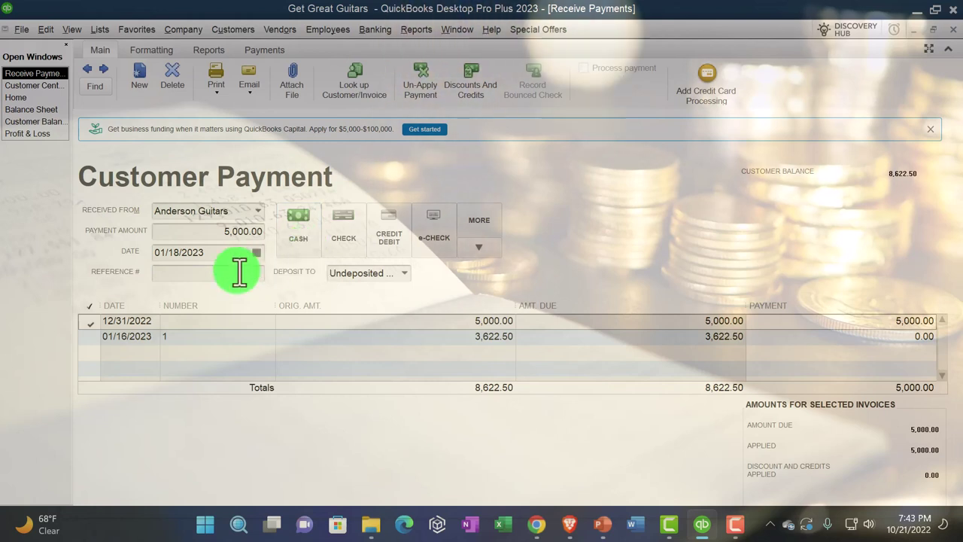
left_click(335, 239)
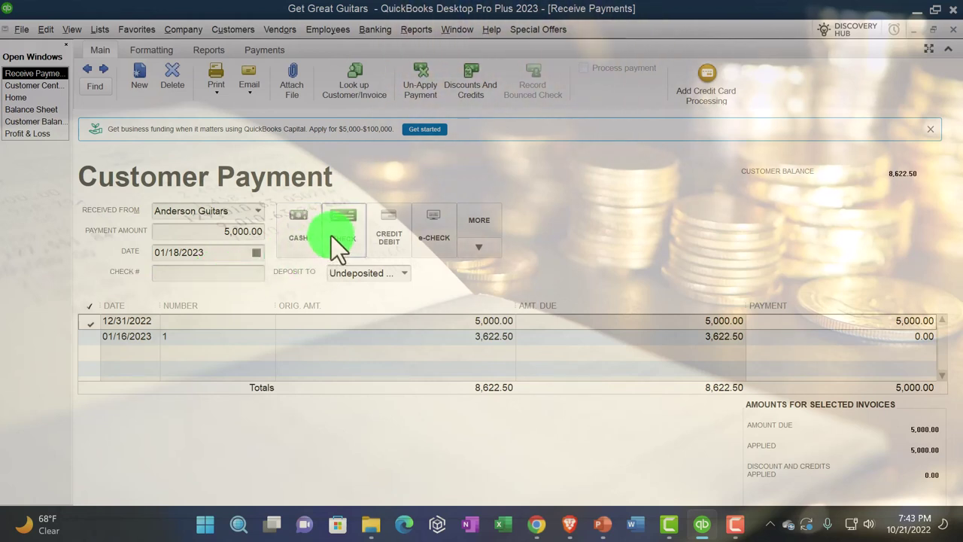
left_click(205, 275)
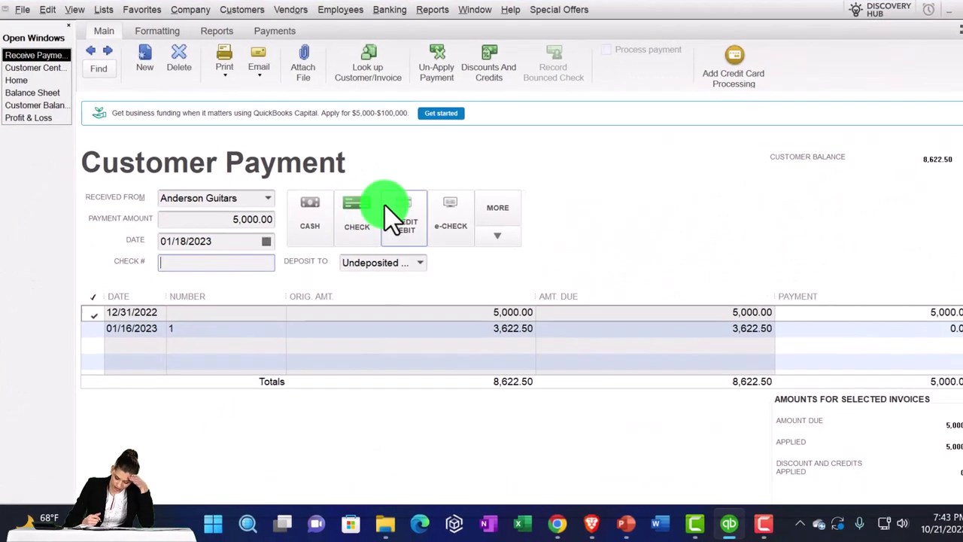
Try the credit/debit and e-check payment methods, dismissing the card details, and view the additional payment methods
left_click(387, 222)
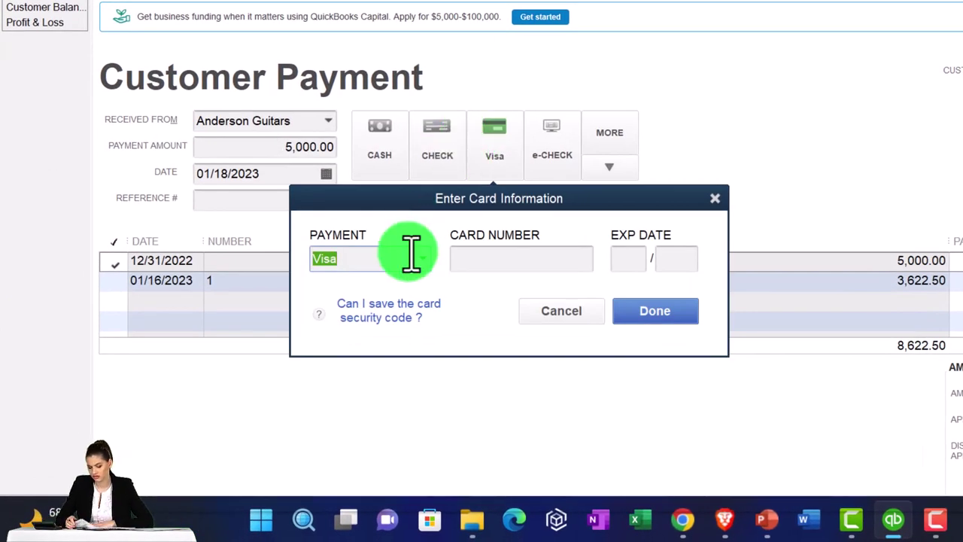
left_click(717, 199)
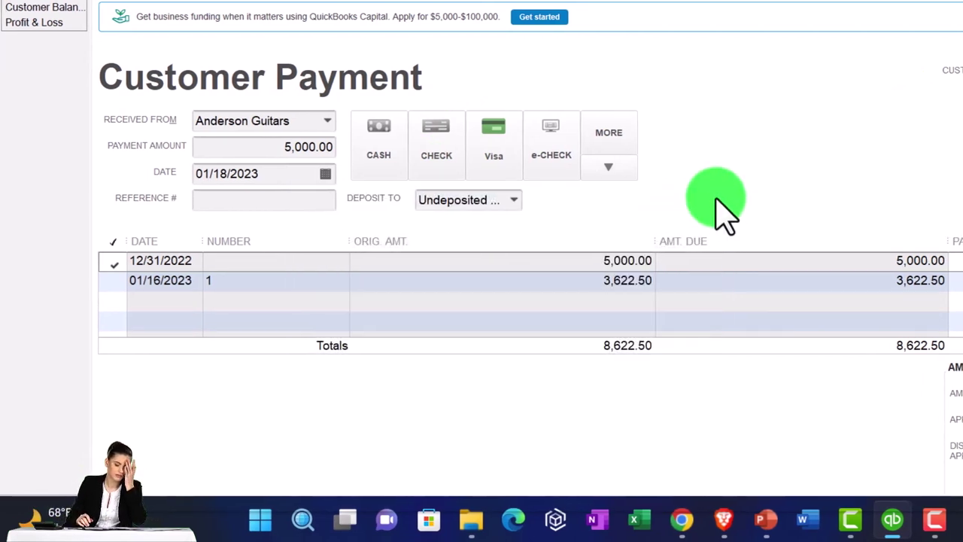
left_click(551, 162)
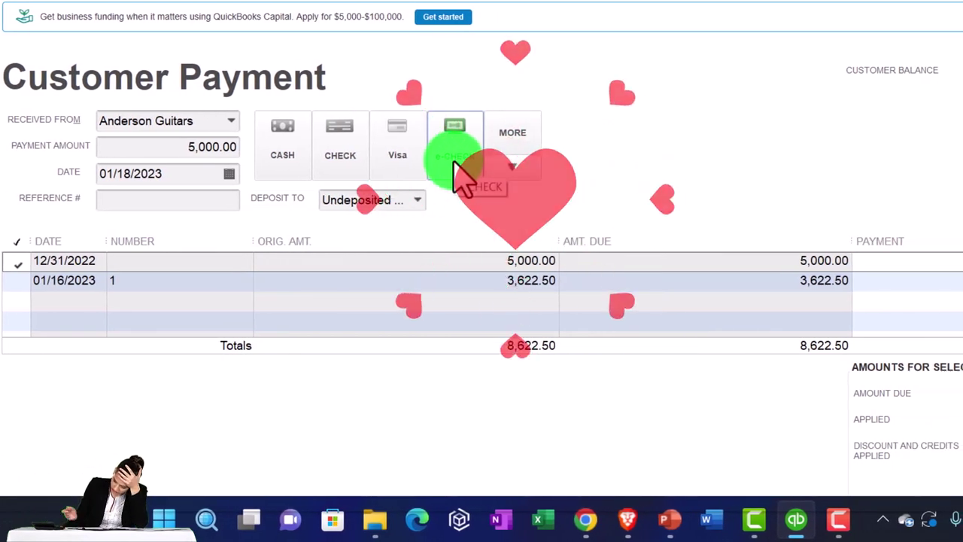
left_click(531, 181)
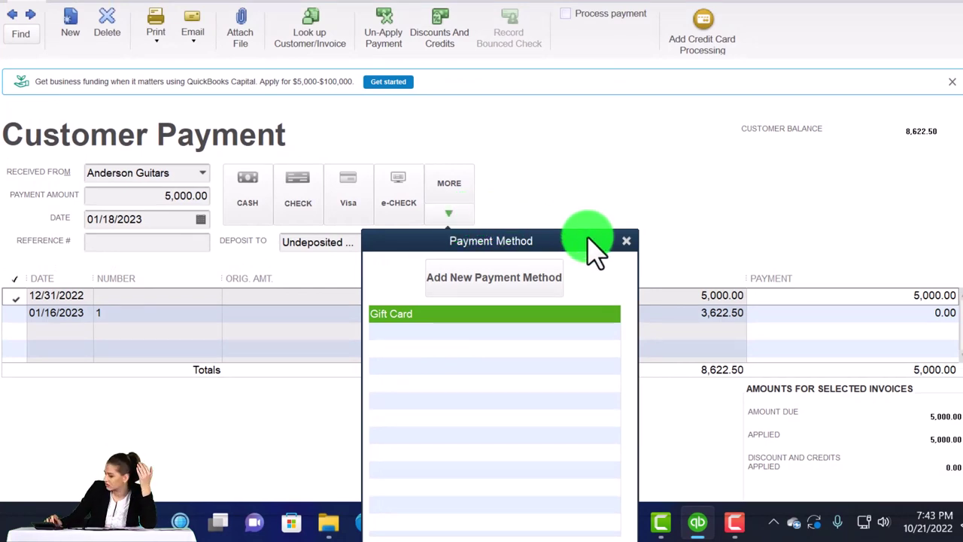
left_click(622, 243)
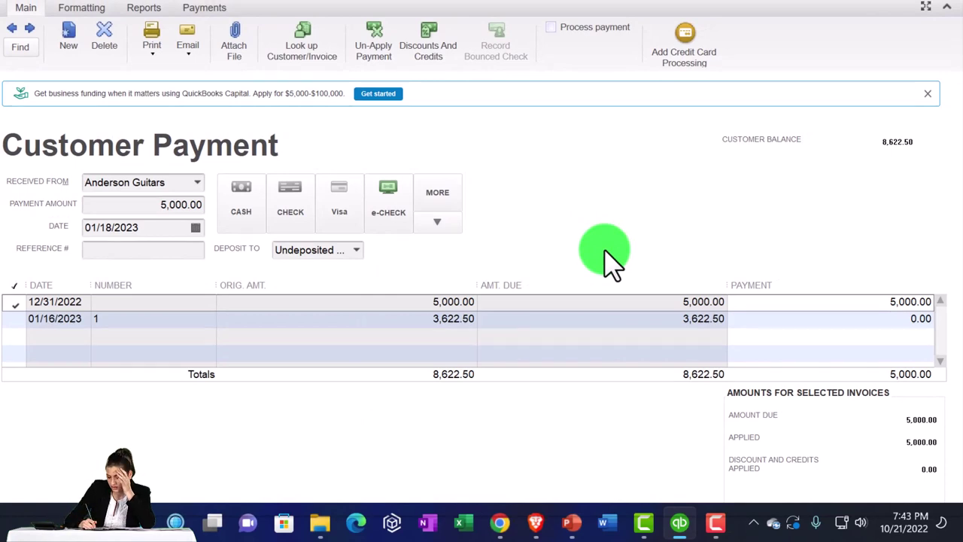
Examine the deposit account choices and the company preferences for receiving payments, including the Undeposited Funds default, and close the preferences
left_click(359, 252)
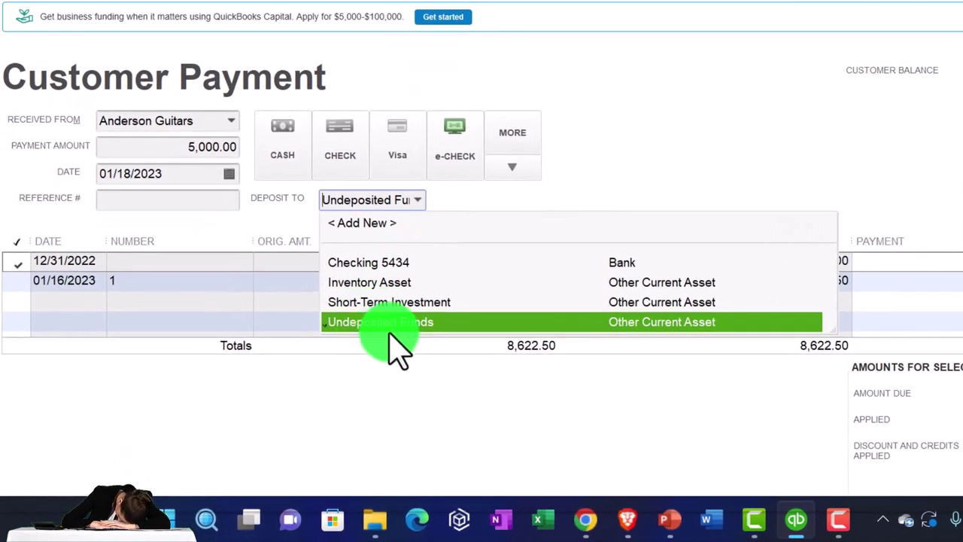
left_click(418, 199)
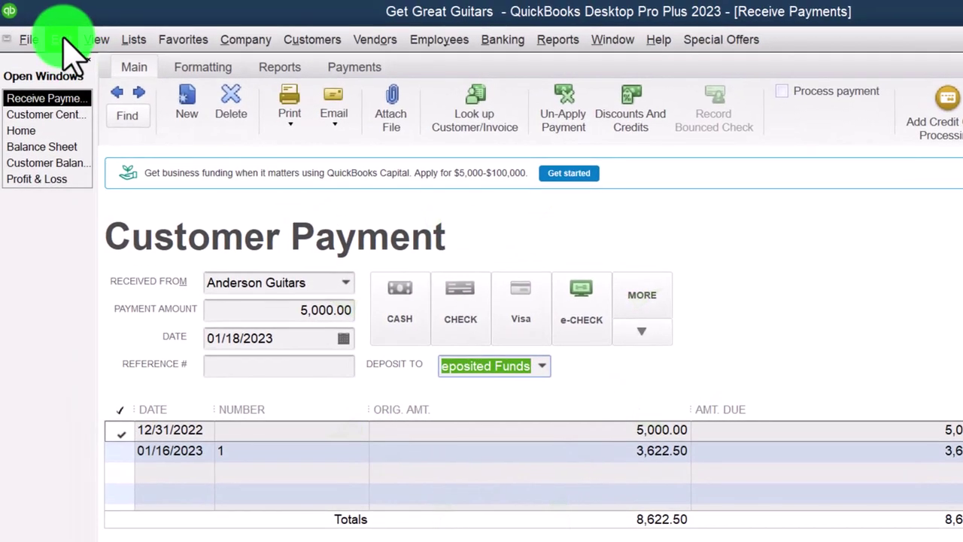
left_click(63, 39)
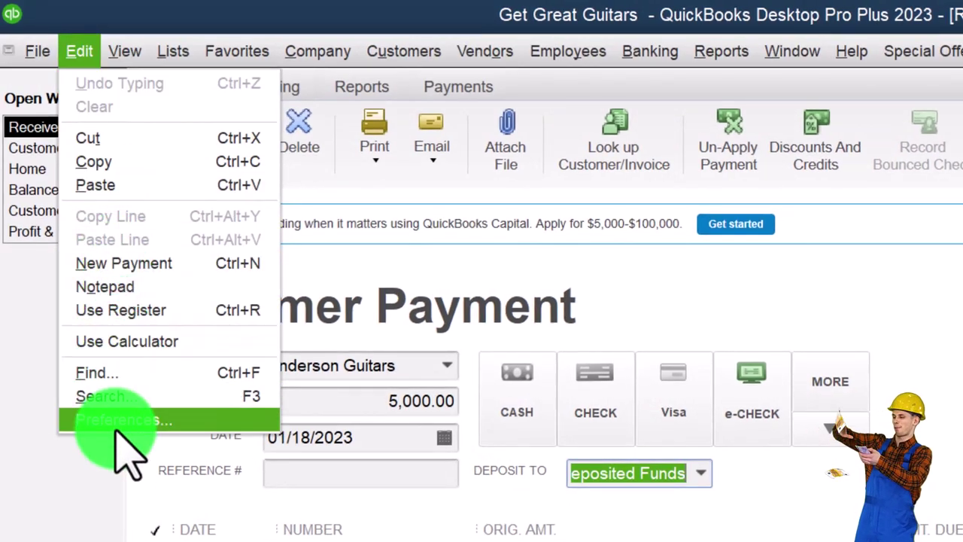
left_click(121, 420)
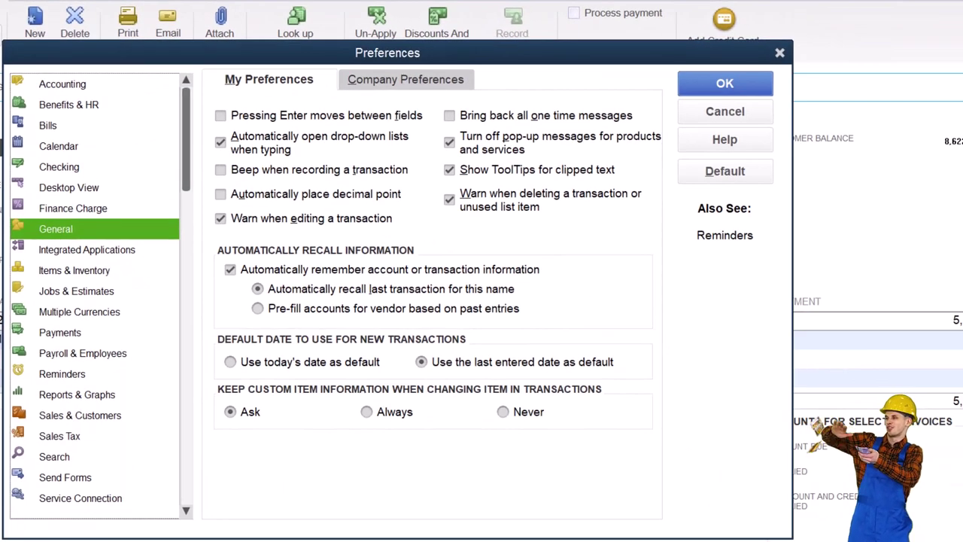
left_click(60, 332)
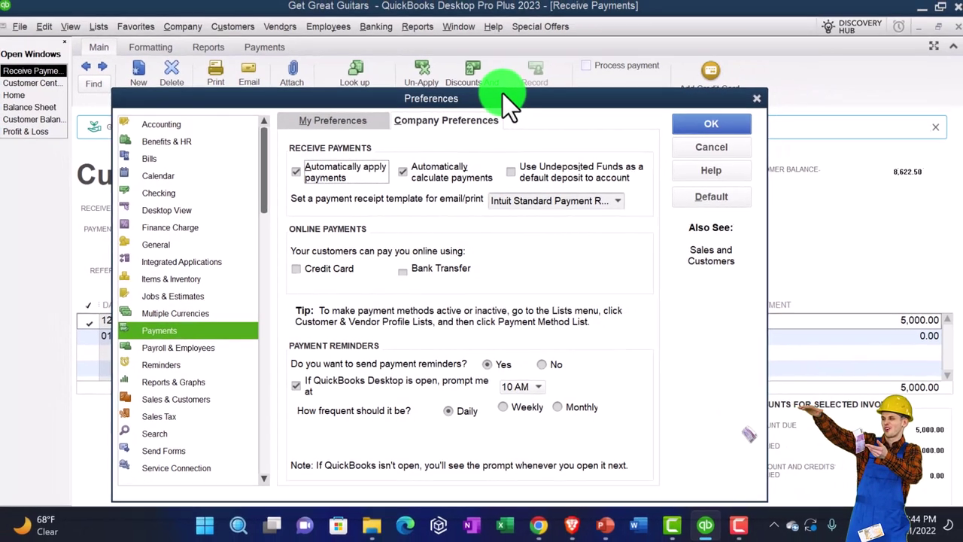
left_click_drag(552, 34, 597, 308)
left_click_drag(537, 330, 538, 326)
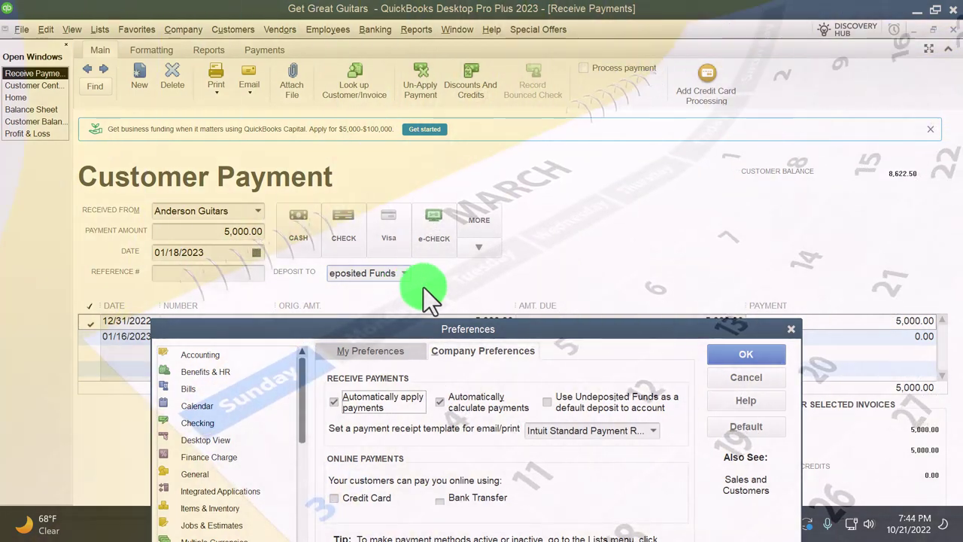
left_click_drag(530, 327, 513, 82)
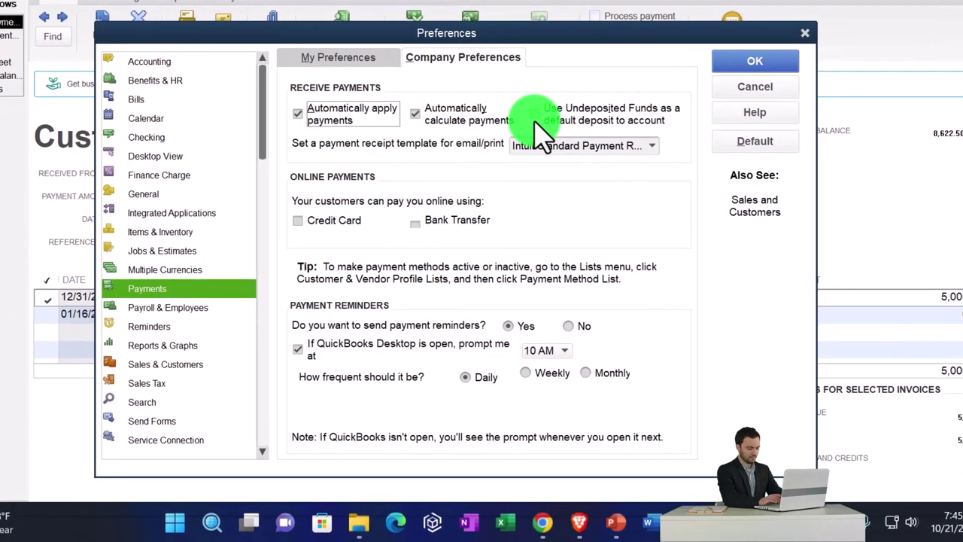
left_click(806, 32)
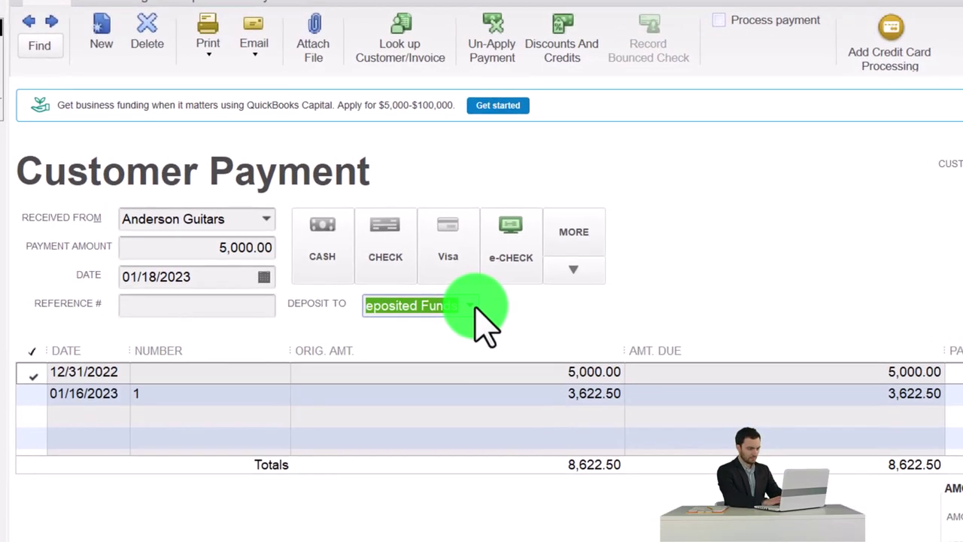
Set the payment method to cash and deposit the payment to Undeposited Funds
left_click(470, 306)
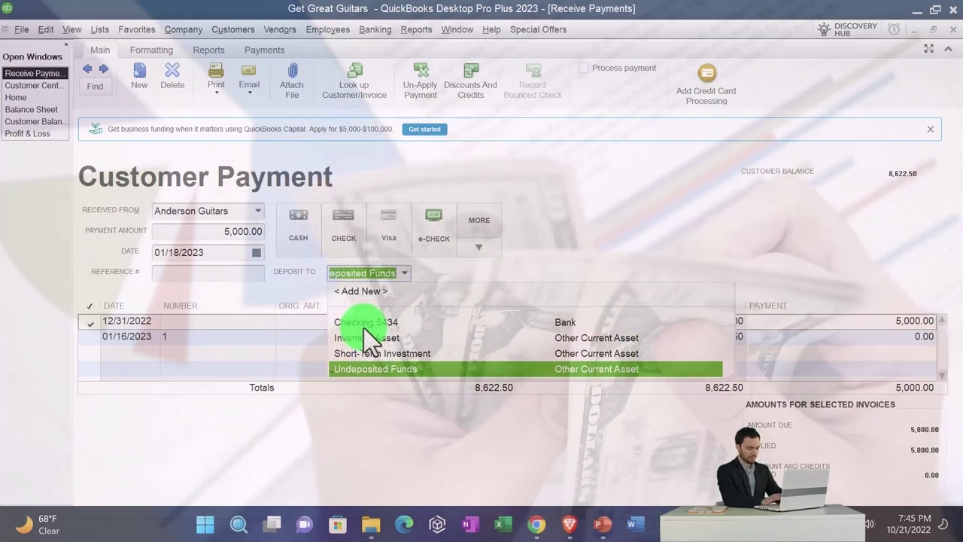
left_click(611, 220)
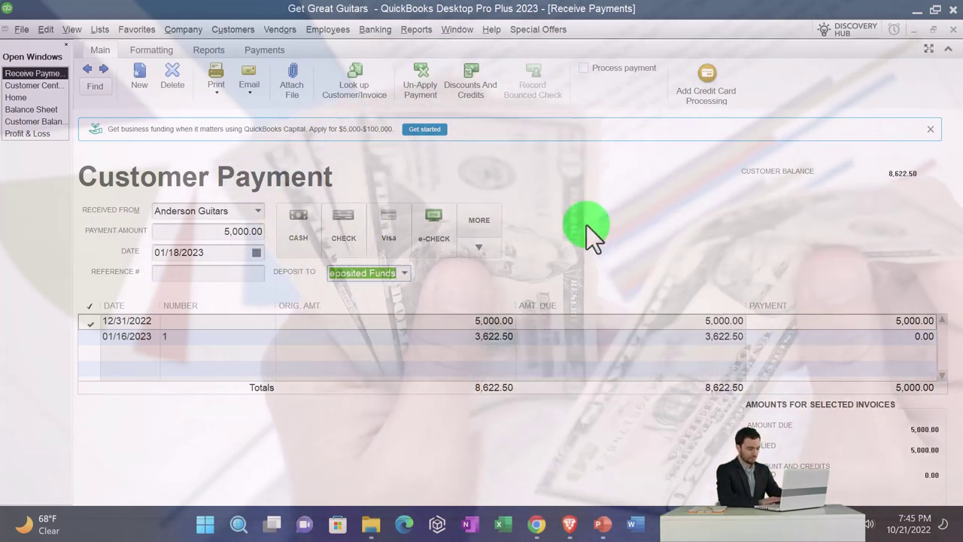
left_click(298, 237)
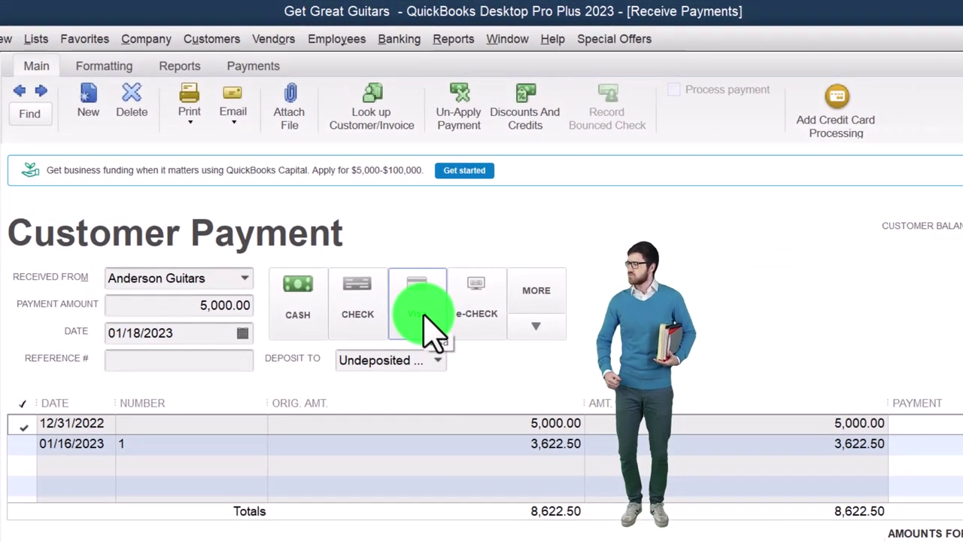
left_click(438, 355)
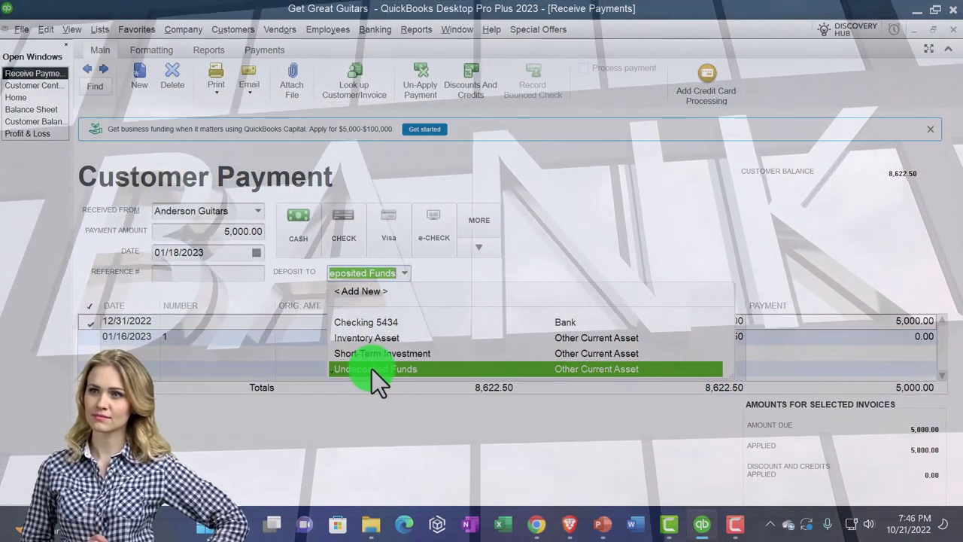
left_click(372, 368)
Review the home page flow from receiving payments to recording deposits, and return to the payment to view its deposit account choices
left_click(22, 99)
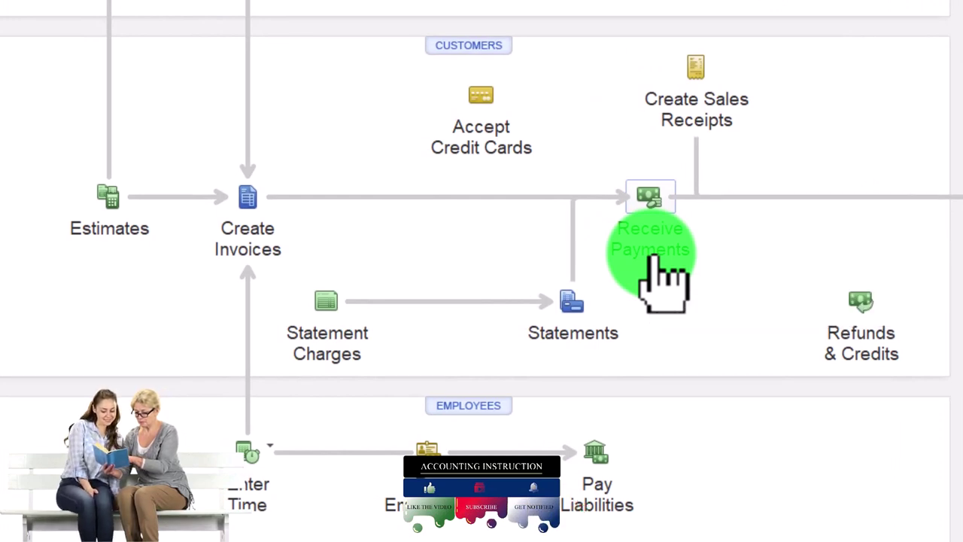
left_click(812, 203)
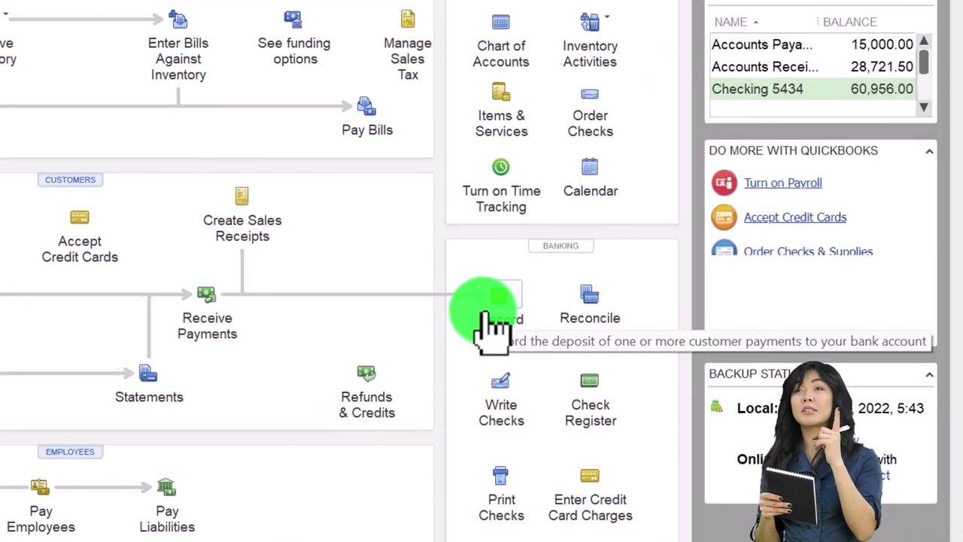
left_click(485, 314)
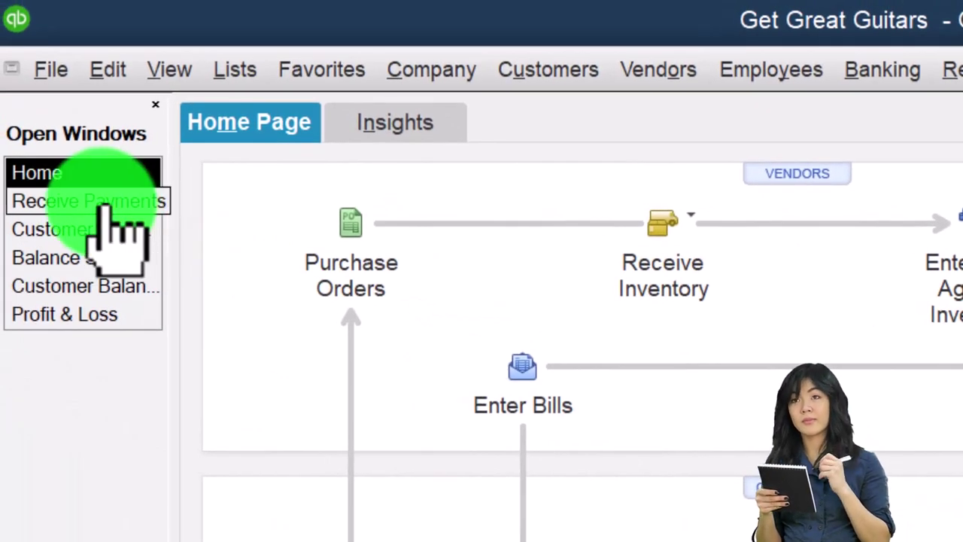
left_click(100, 205)
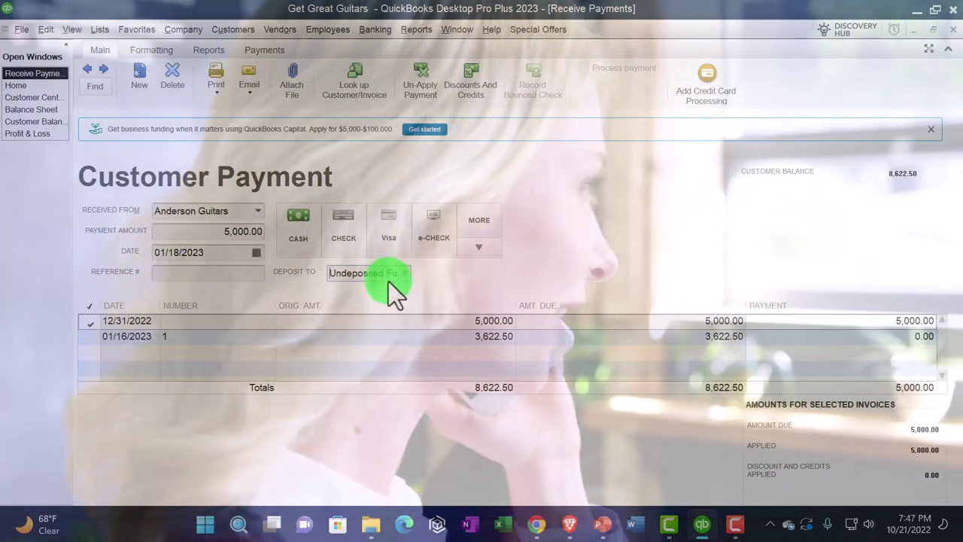
left_click(403, 275)
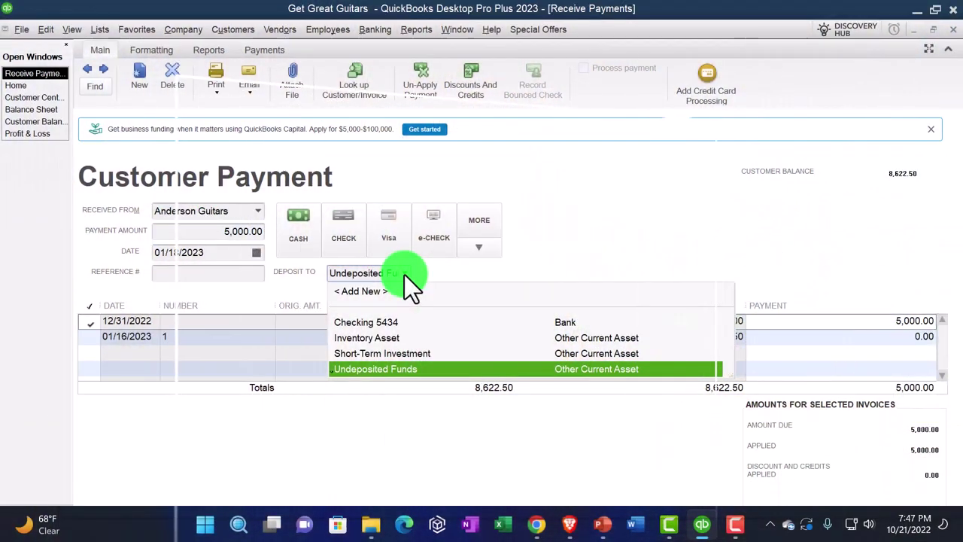
left_click(404, 275)
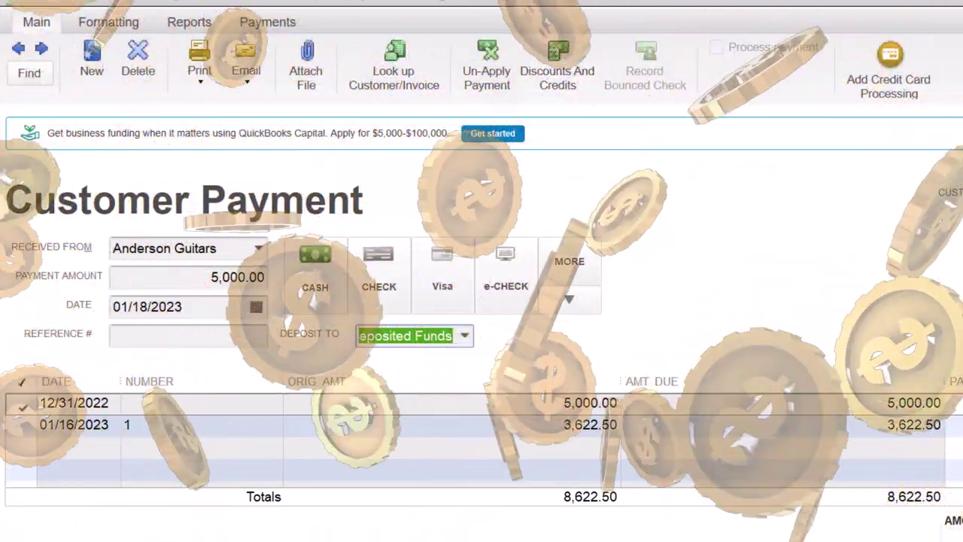
Close and record the Anderson Guitars payment, and bring up the Balance Sheet report
mouse_move(594, 511)
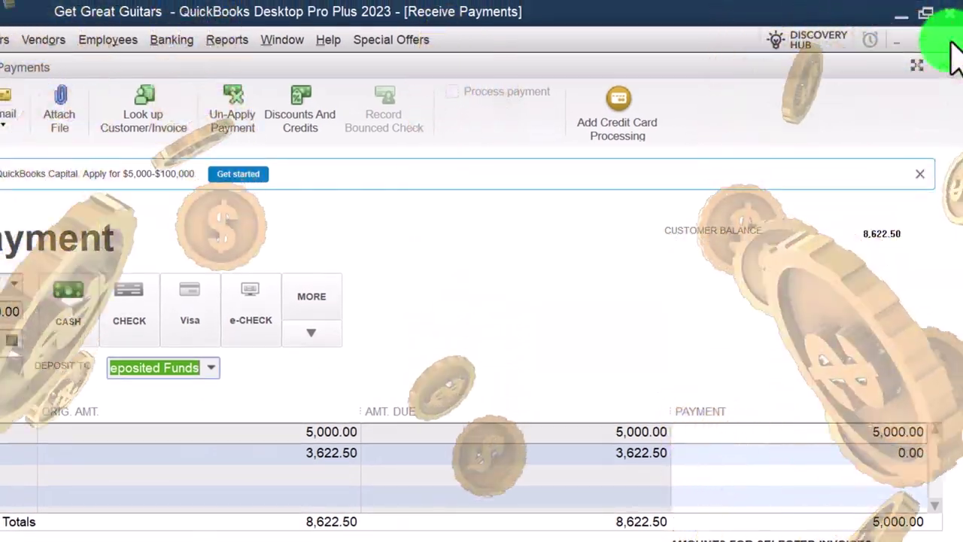
left_click(949, 44)
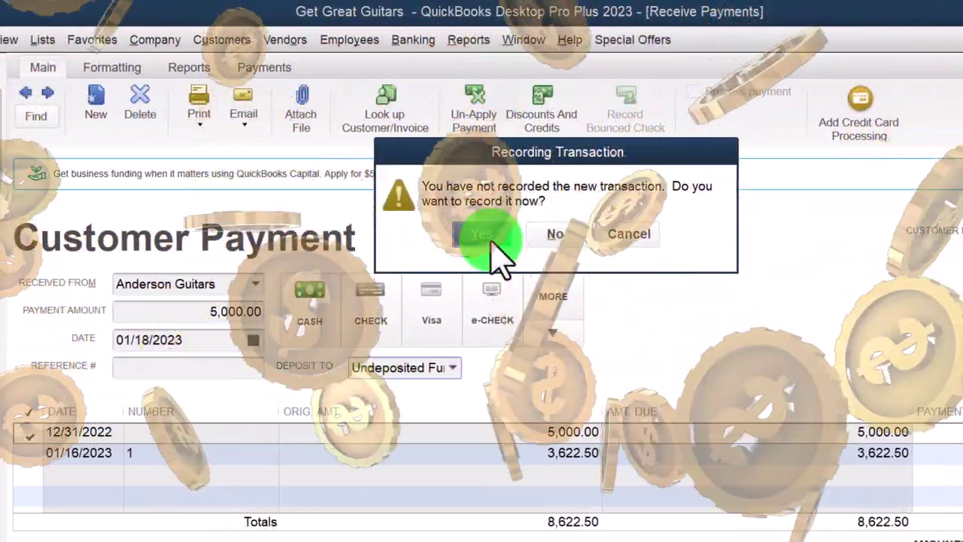
left_click(485, 235)
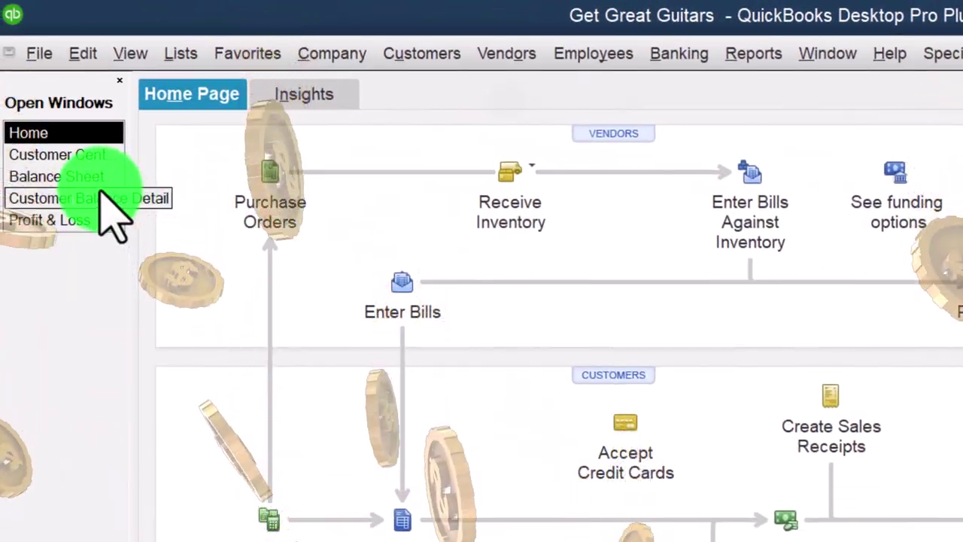
left_click(89, 177)
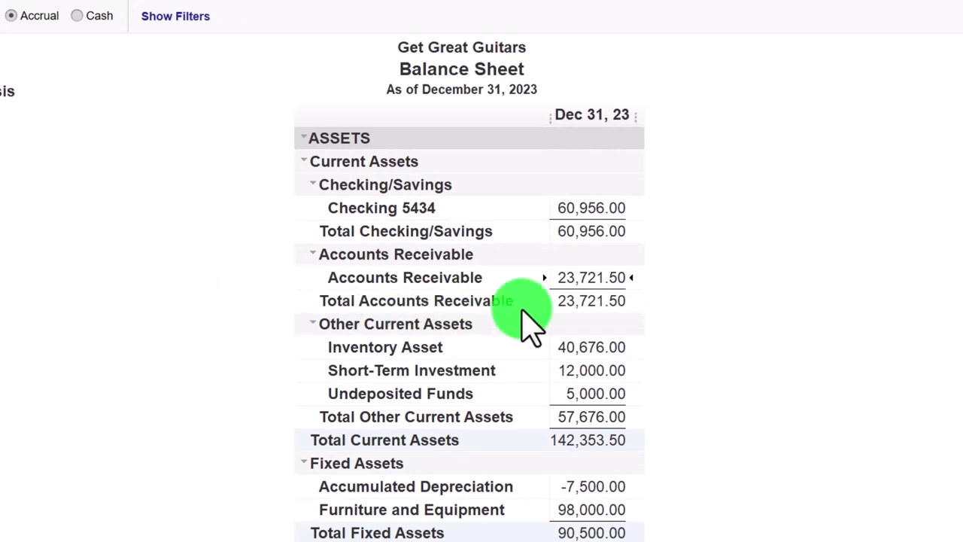
Examine the transactions behind the Accounts Receivable balance, including the Anderson Guitars payment, and return to the Balance Sheet
double_click(575, 280)
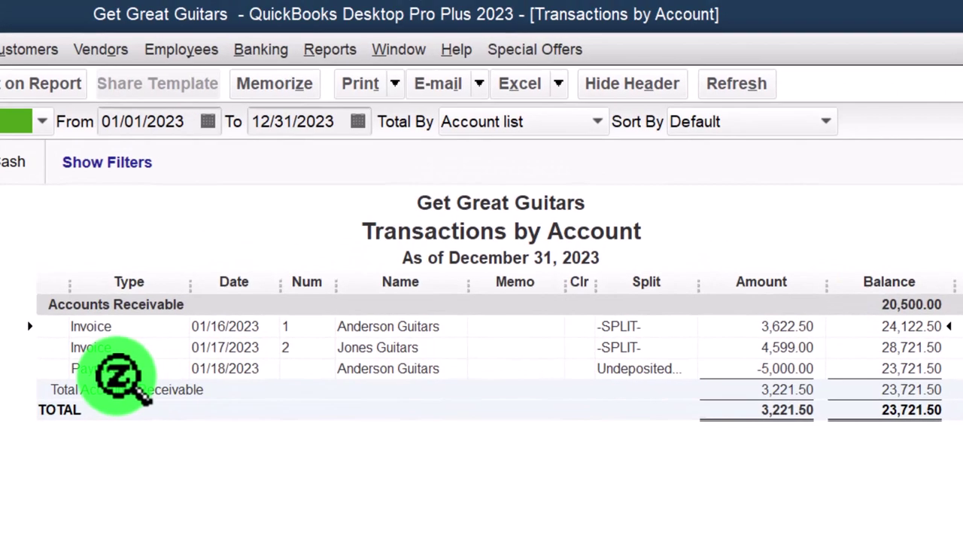
left_click(143, 175)
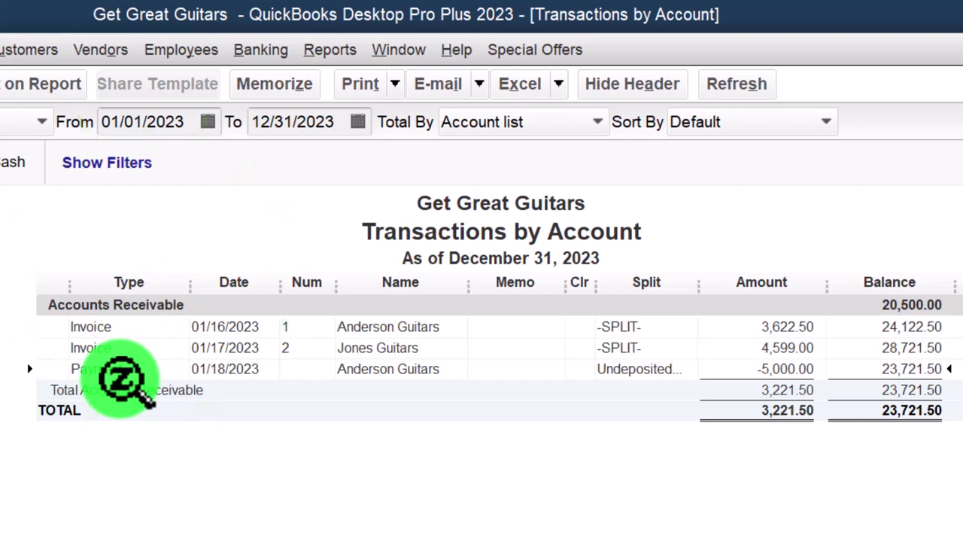
key("Escape")
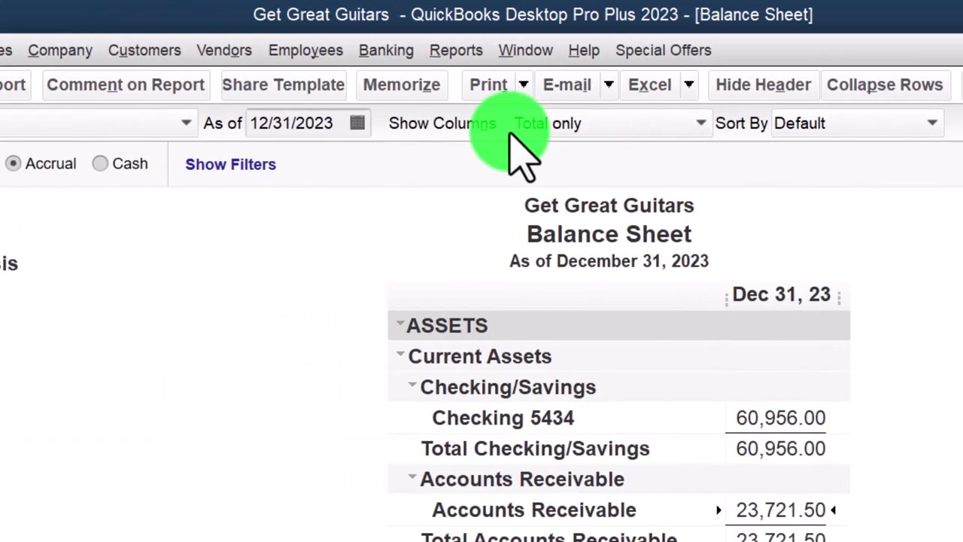
View a blank customer payment form from the home page, close it, and return to the Balance Sheet report
left_click(33, 144)
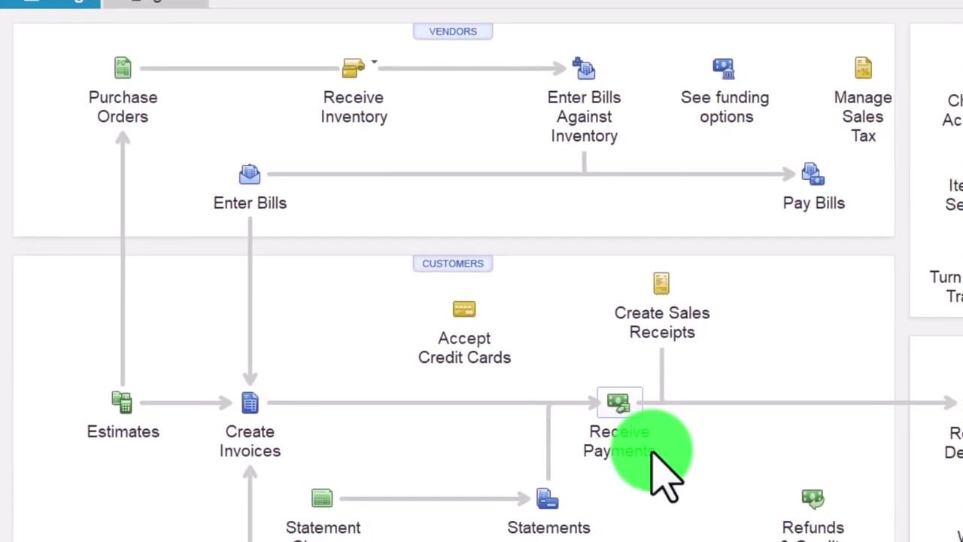
left_click(598, 395)
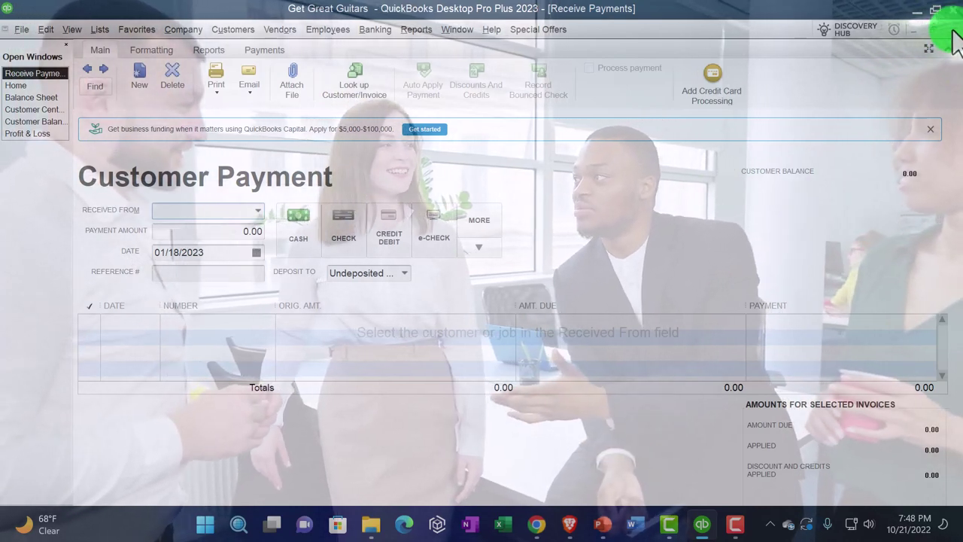
left_click(950, 33)
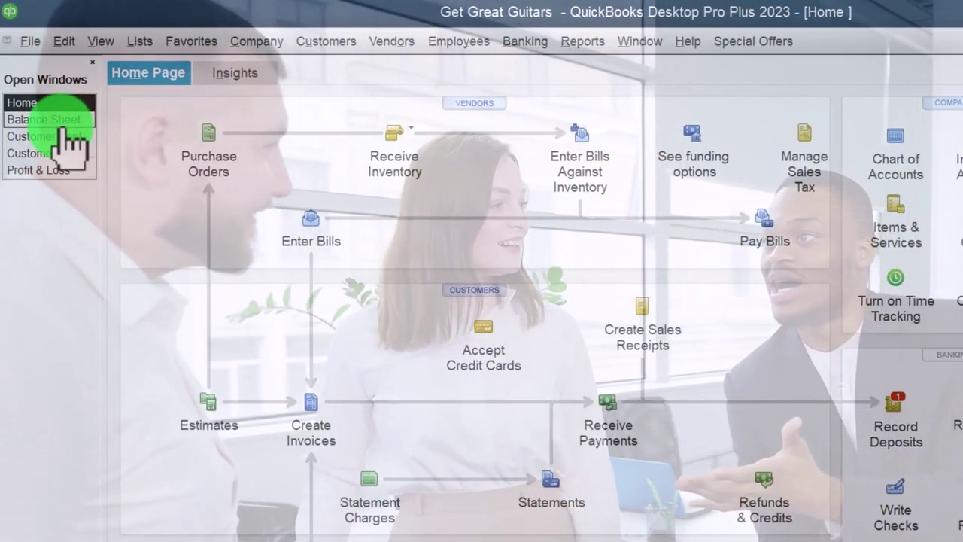
left_click(64, 120)
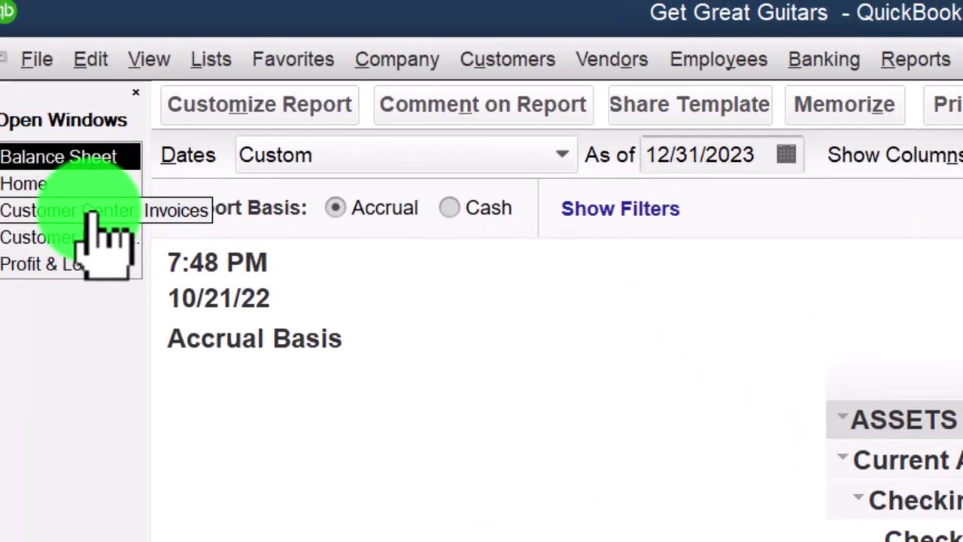
Examine Anderson Guitars' transactions and its 12/31/2022 opening balance invoice with the customer summary in the Customer Center, and close the invoice
left_click(99, 218)
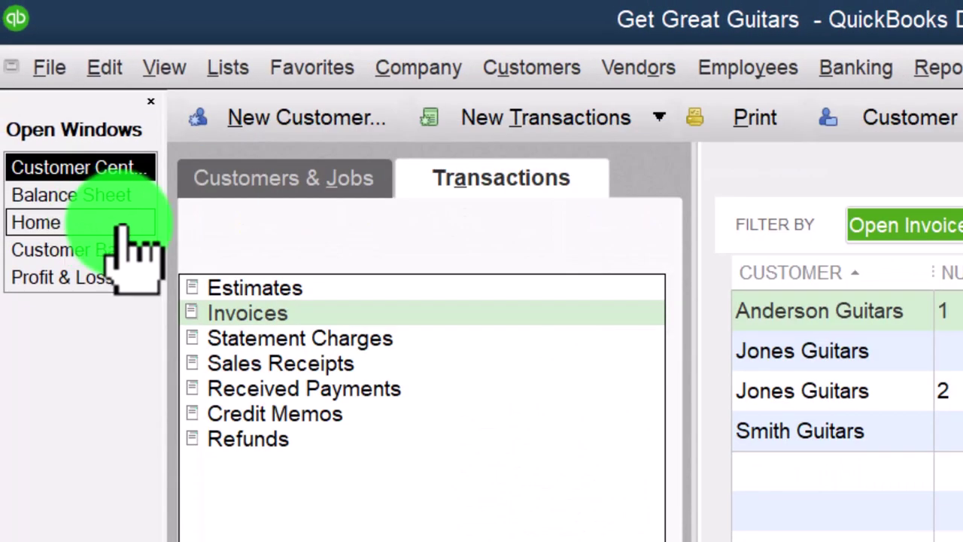
left_click(285, 179)
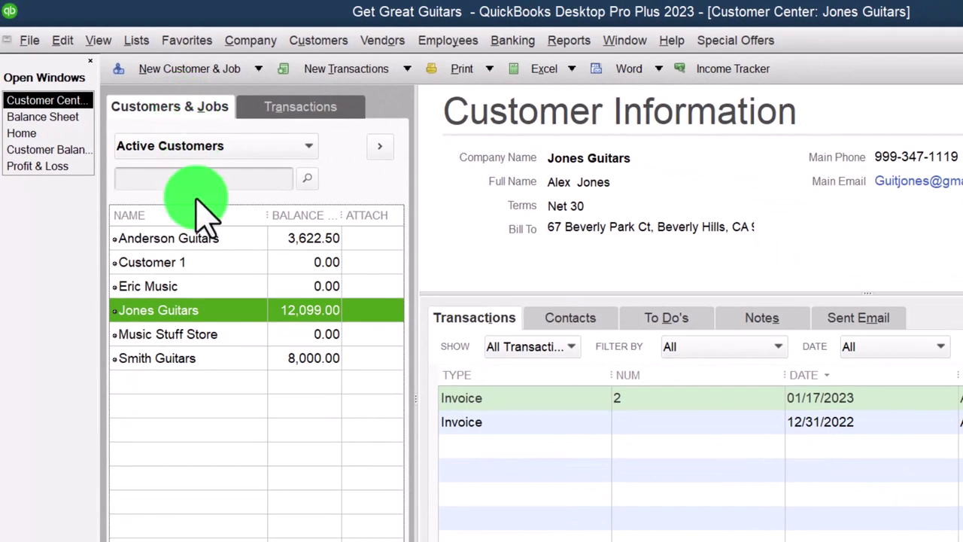
left_click(170, 239)
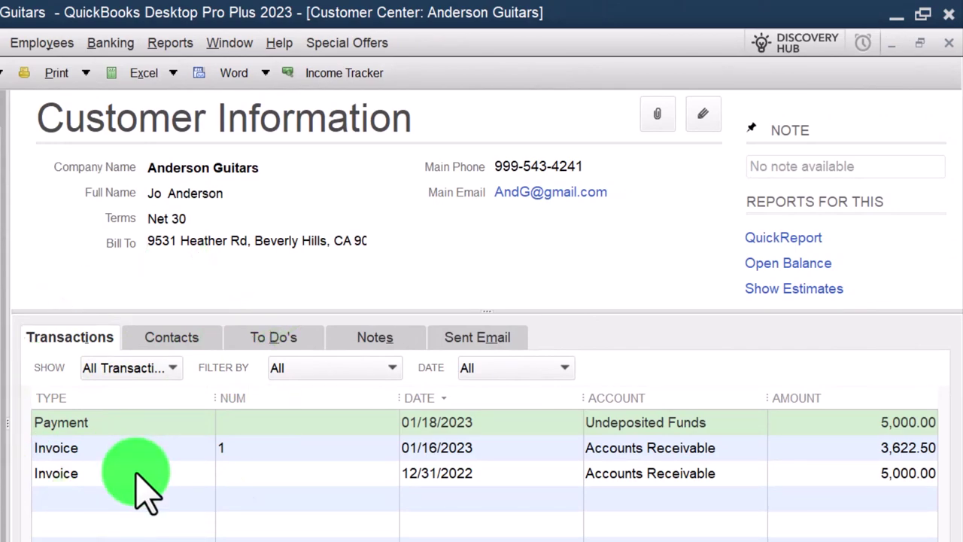
double_click(137, 474)
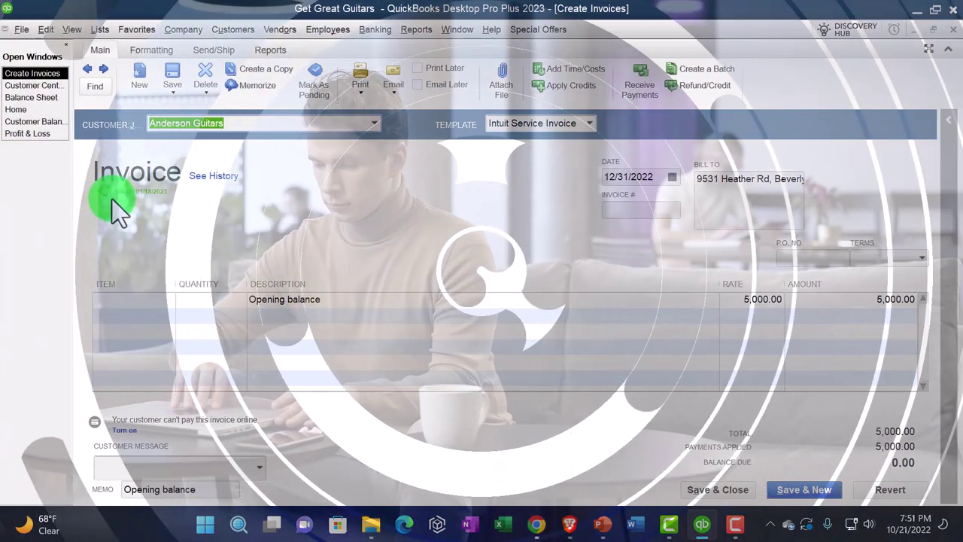
left_click(948, 120)
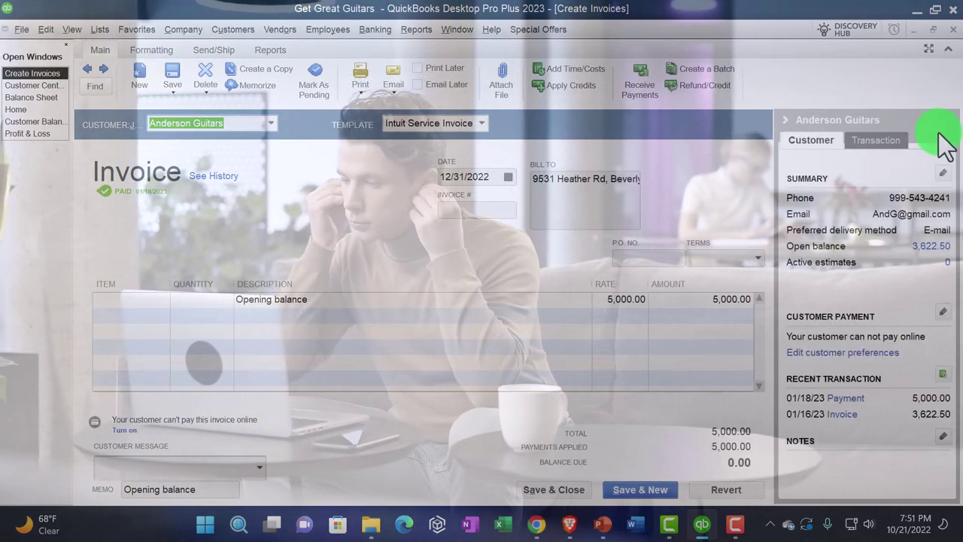
left_click(782, 118)
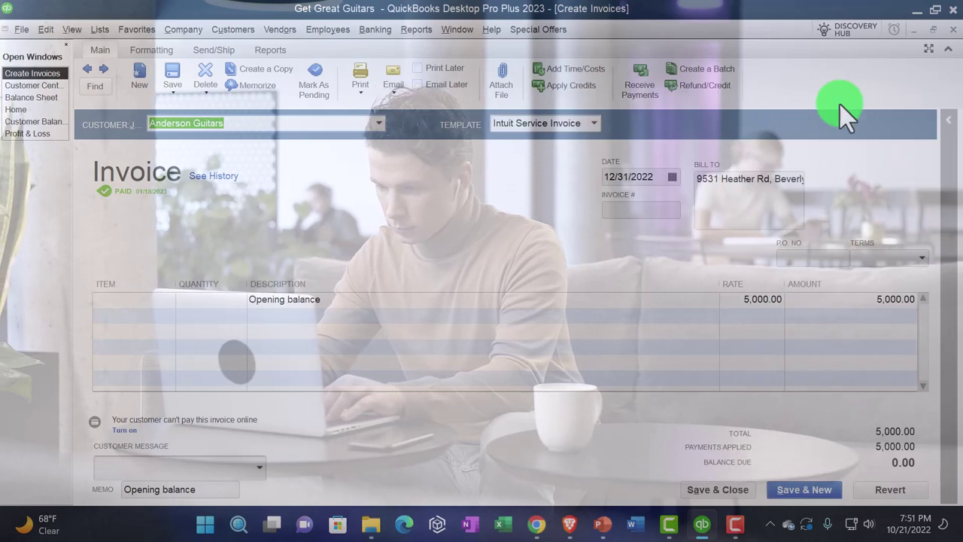
left_click(952, 32)
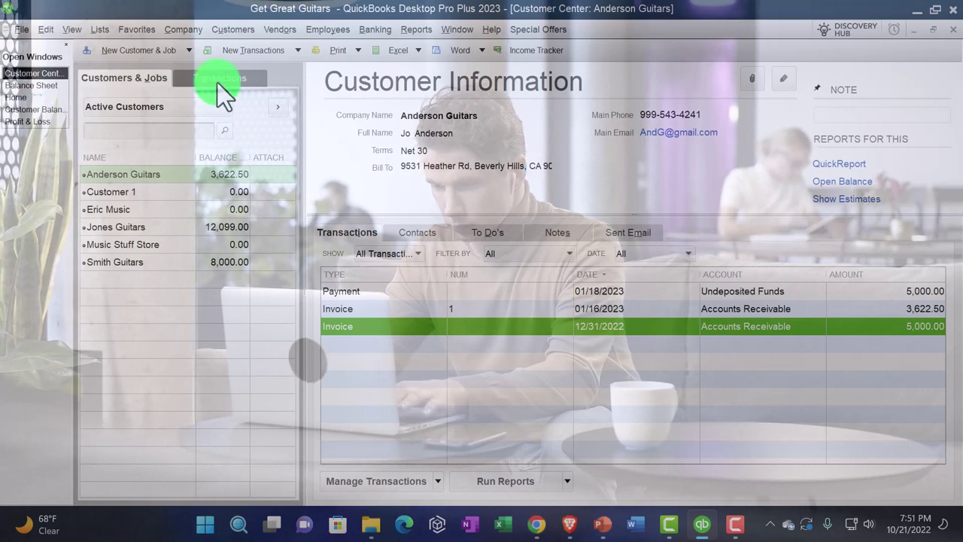
Review the customer invoice list filtered by All Invoices, and set the filter back to Open Invoices
left_click(218, 83)
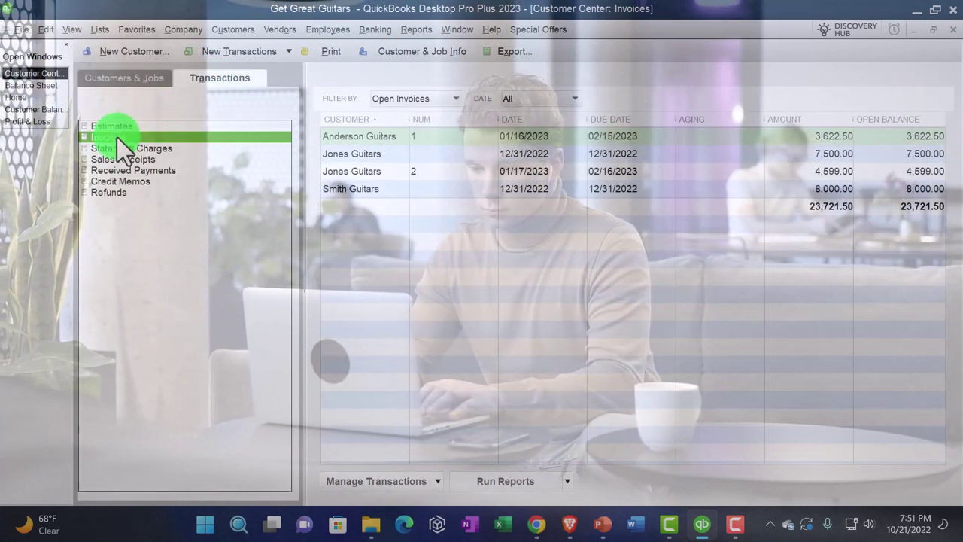
left_click(446, 97)
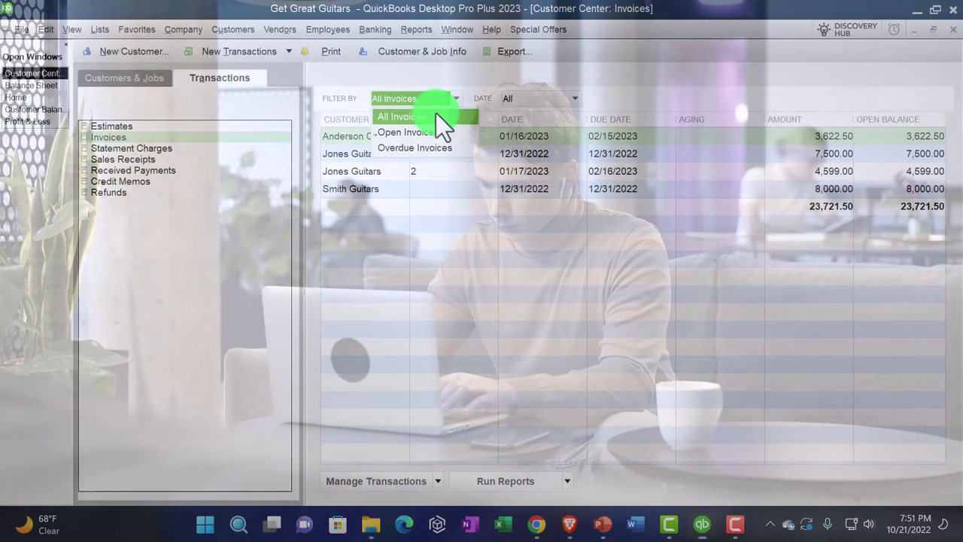
left_click(434, 117)
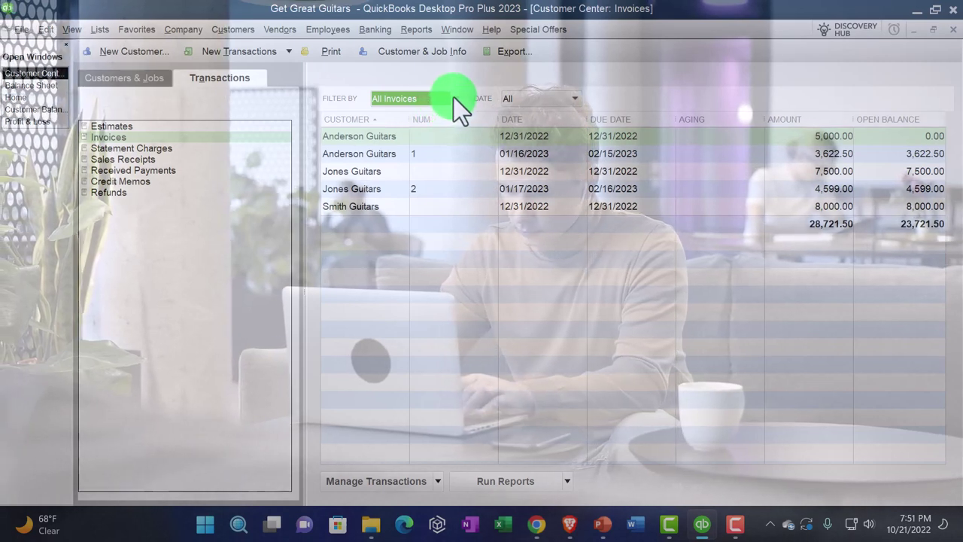
left_click(453, 98)
left_click(437, 130)
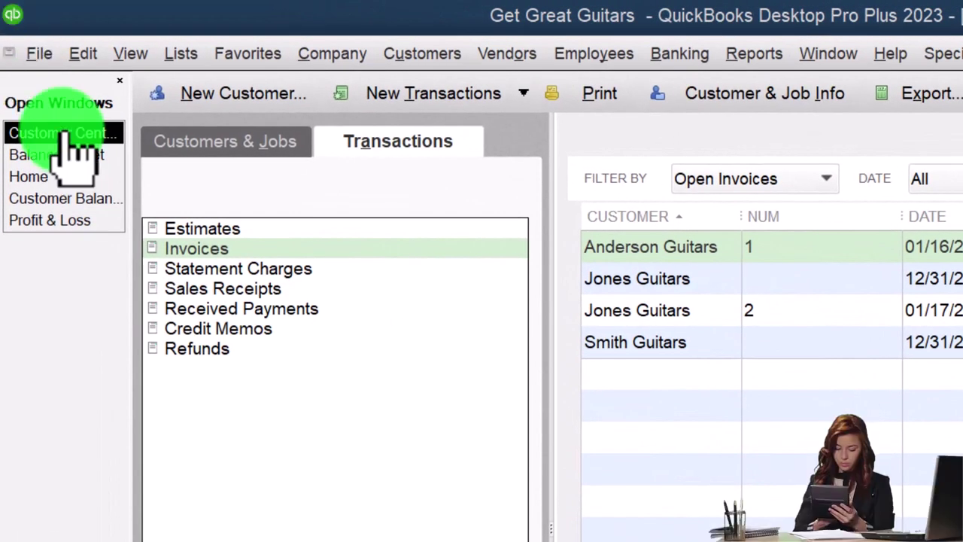
Review the Anderson Guitars entries in the Customer Balance Detail report and return to the home page
left_click(72, 154)
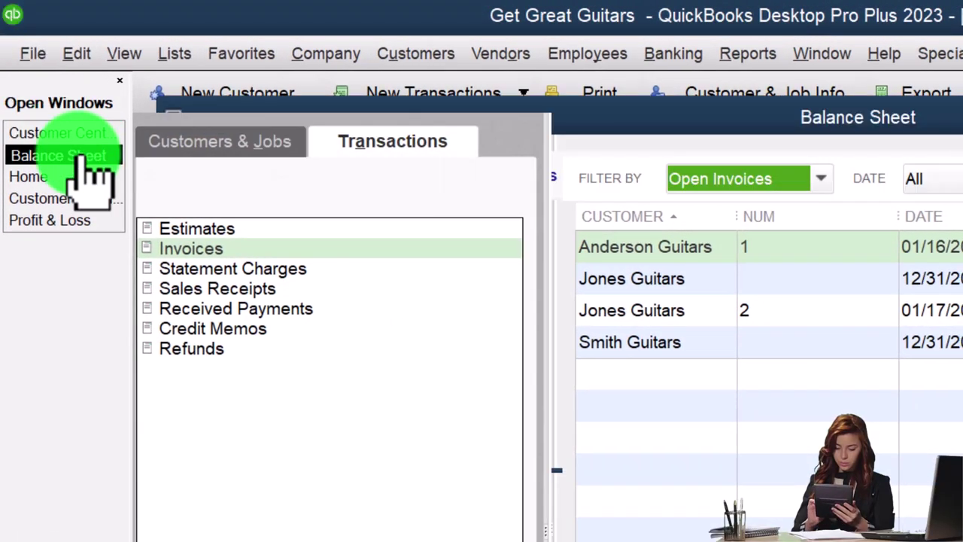
left_click(84, 198)
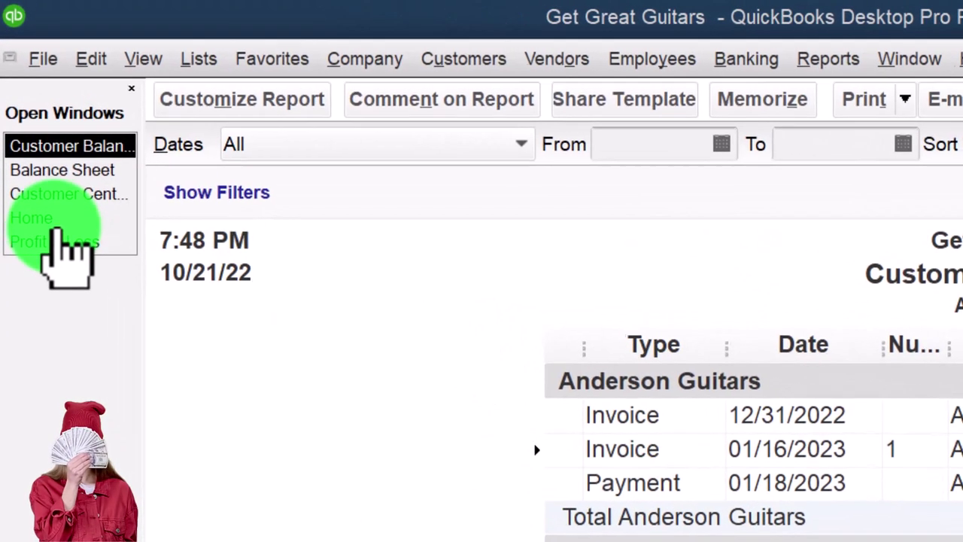
left_click(16, 109)
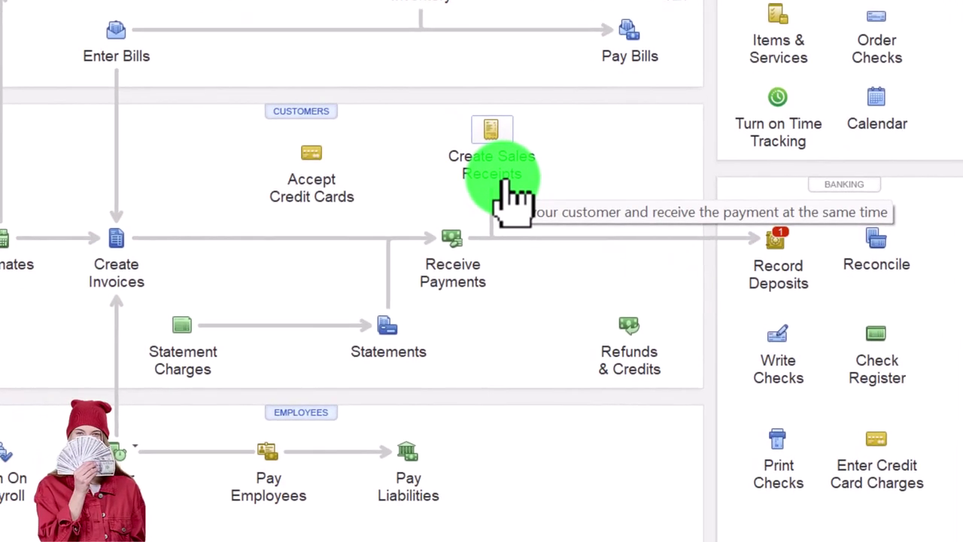
View the payments waiting to be deposited under Record Deposits, and close the deposit windows without selecting any payment
left_click(775, 279)
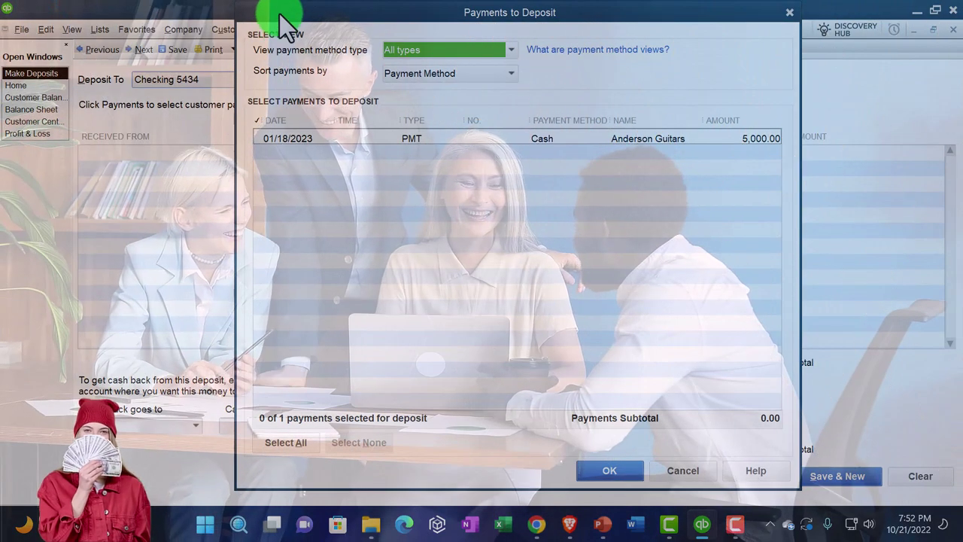
left_click_drag(279, 14, 265, 92)
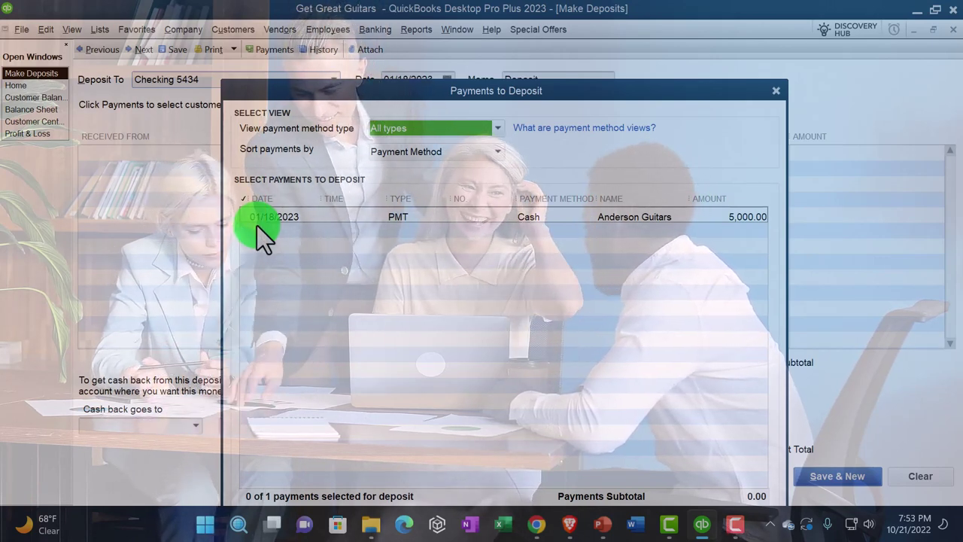
left_click(774, 91)
left_click(952, 30)
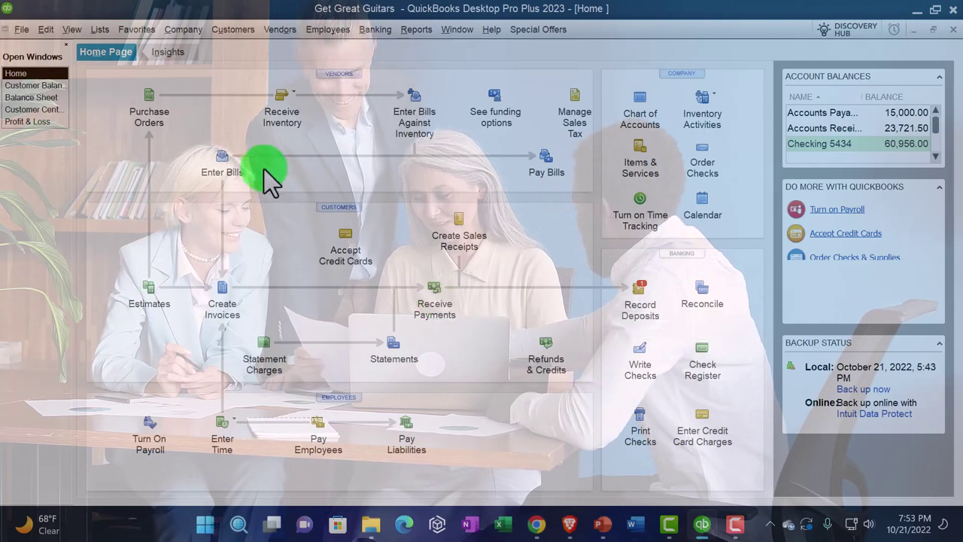
Open the 12/31/2022 opening balance invoice of Jones Guitars from the Customer Center
left_click(37, 87)
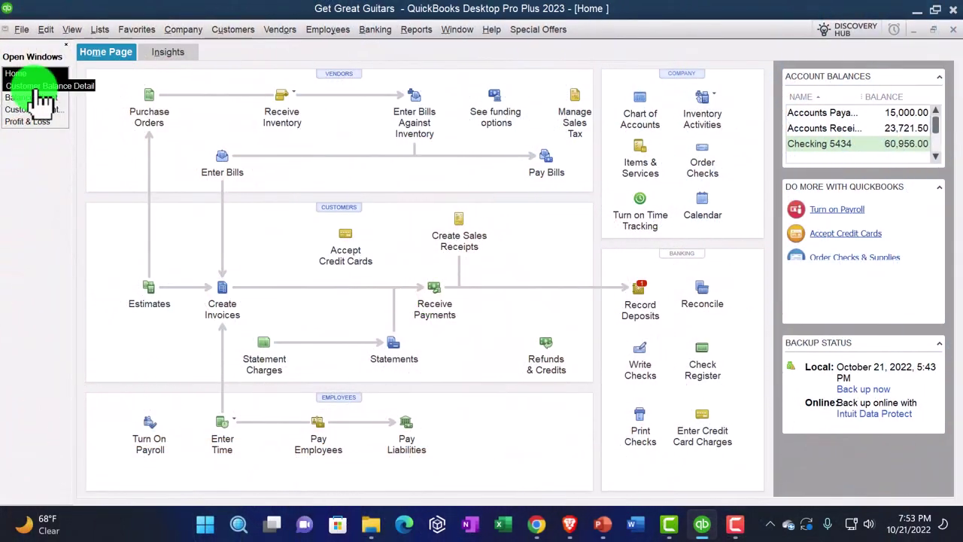
left_click(32, 122)
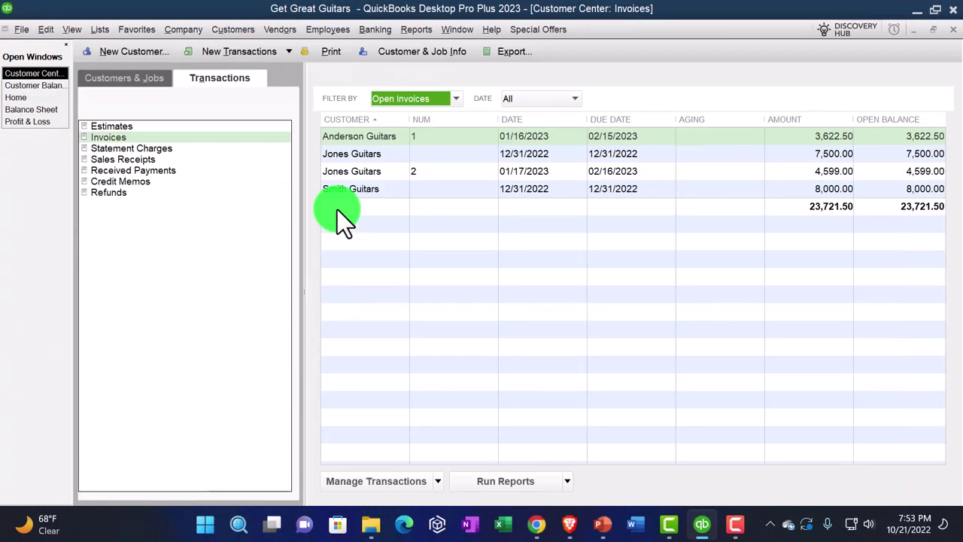
left_click(110, 83)
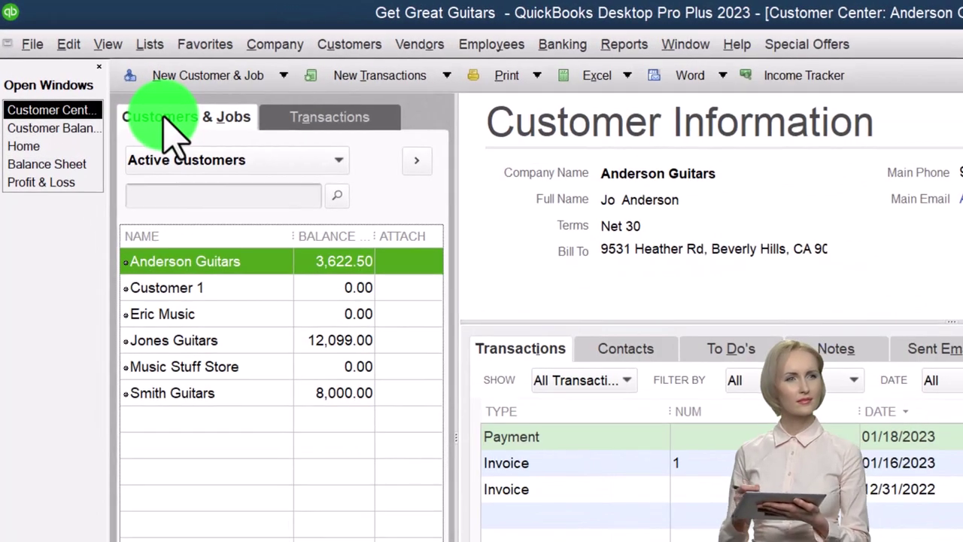
left_click(185, 334)
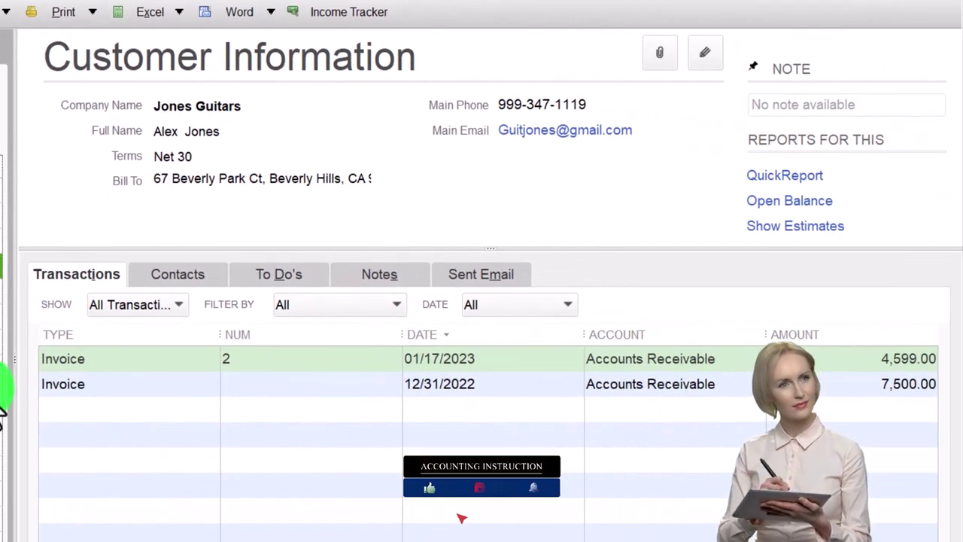
left_click(105, 385)
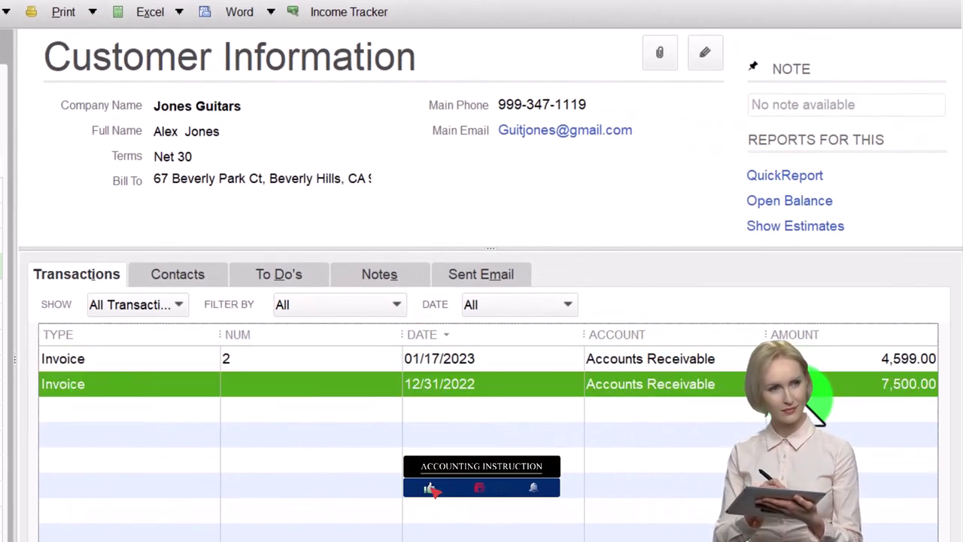
double_click(883, 402)
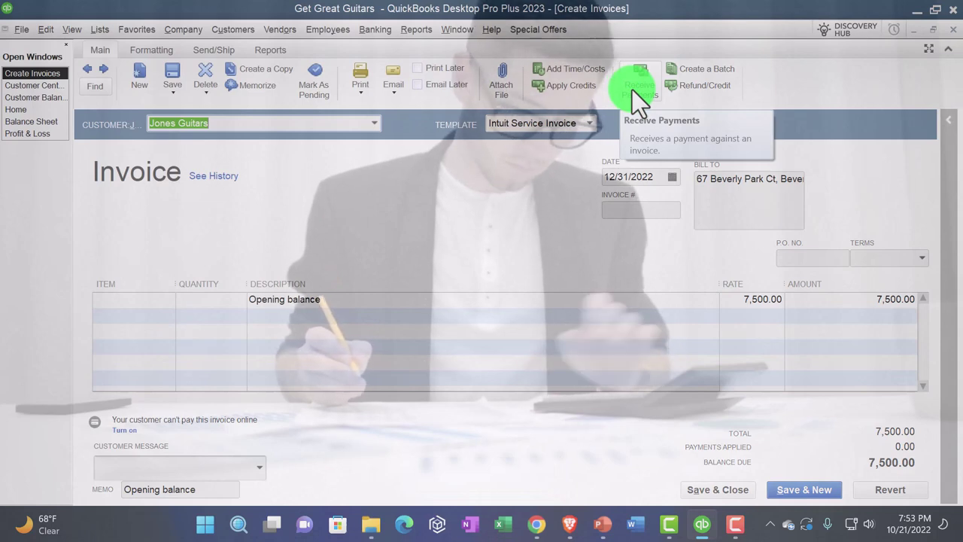
Receive a 7,500.00 cash payment from Jones Guitars against the 12/31/2022 invoice, dated 01/18/2023 and deposited to Undeposited Funds
left_click(632, 90)
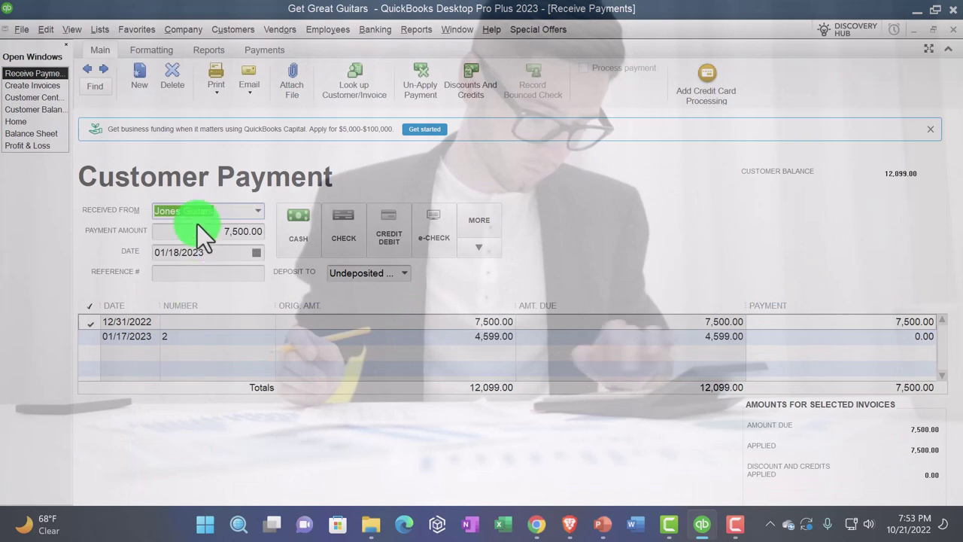
left_click(216, 210)
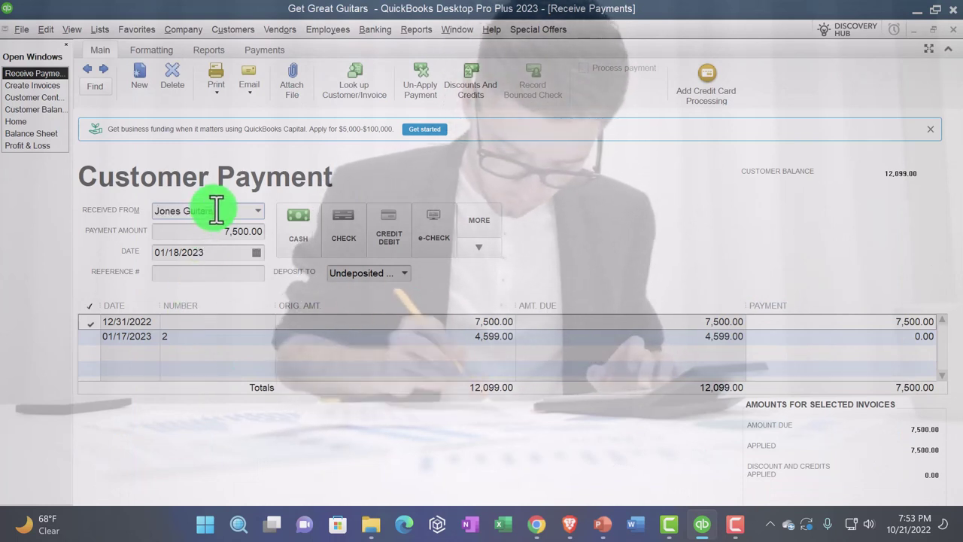
key("Tab")
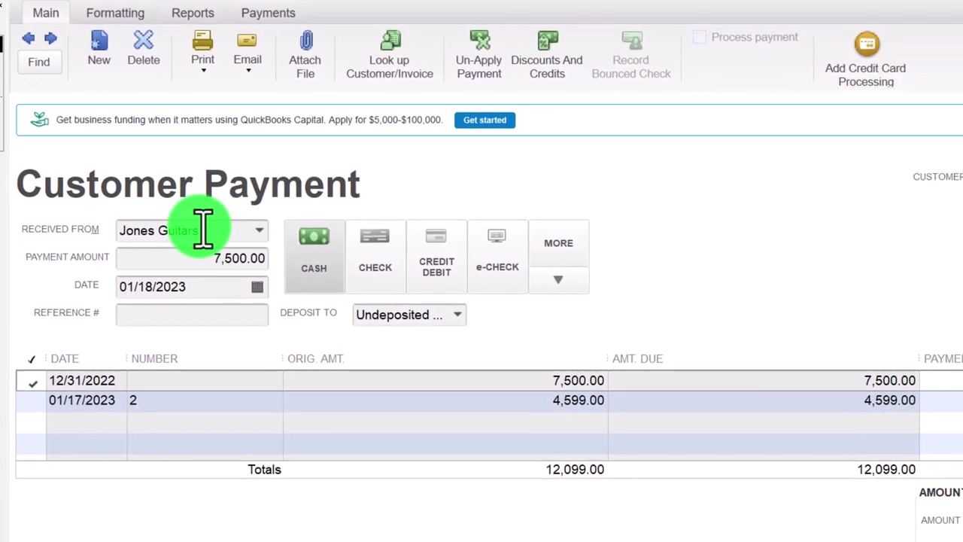
key("Tab")
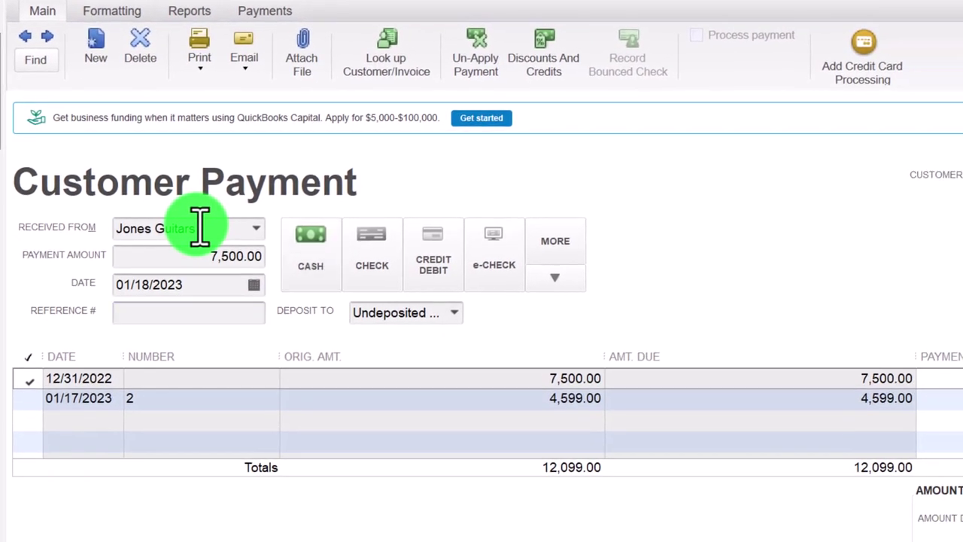
left_click(307, 280)
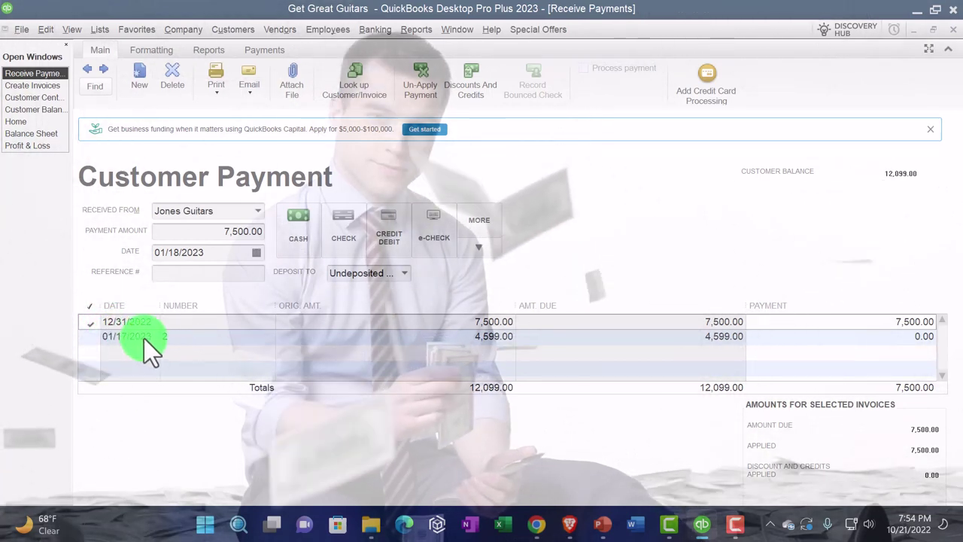
Check the 12/31/2022 invoice behind the payment, close it, and record the Jones Guitars payment
double_click(144, 324)
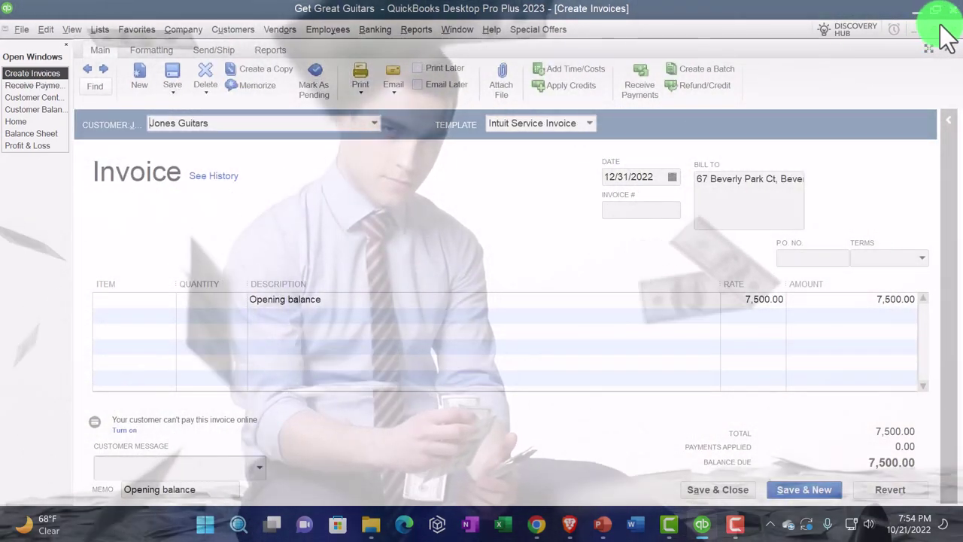
left_click(953, 29)
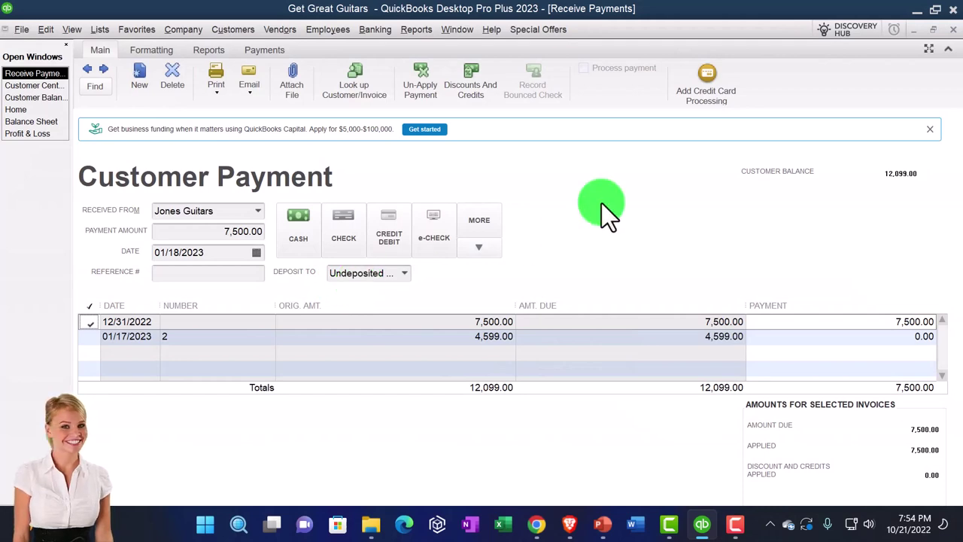
left_click(952, 30)
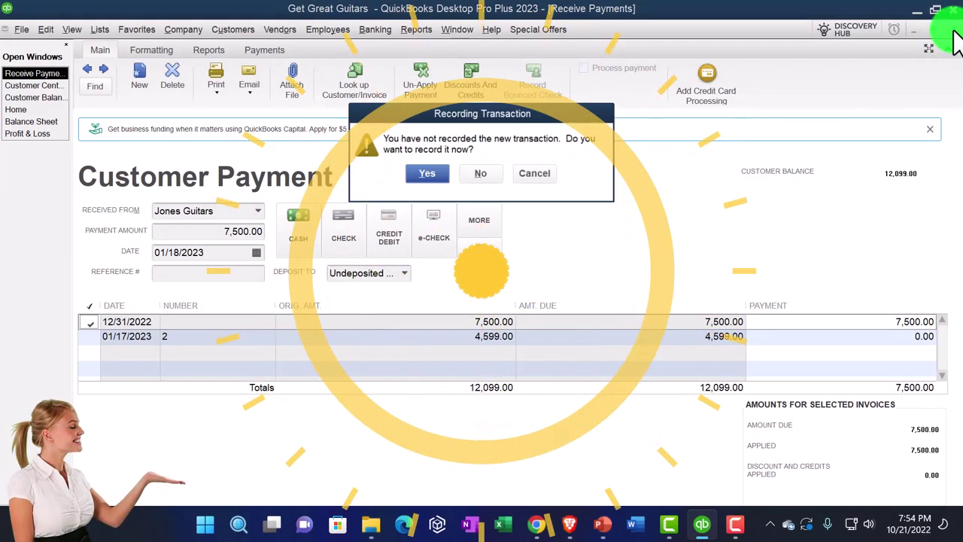
left_click(421, 172)
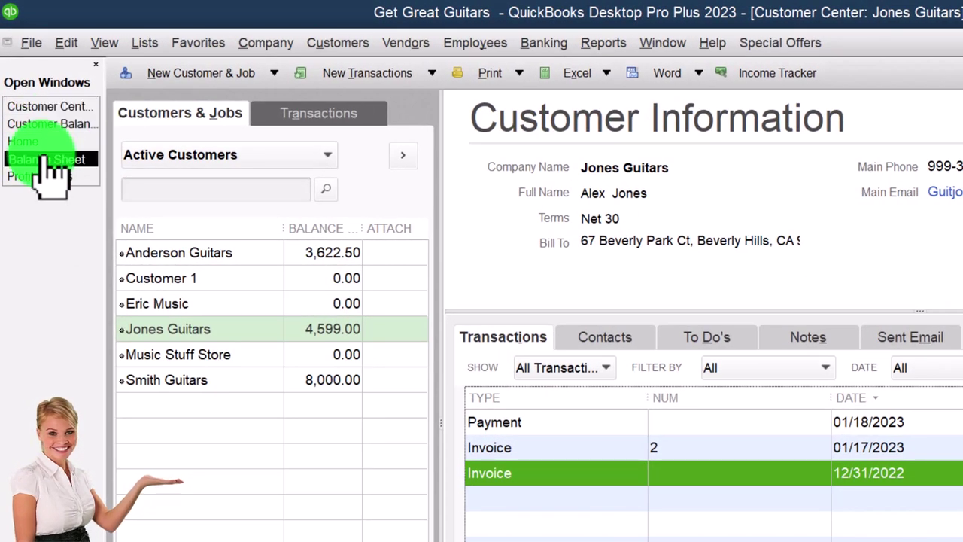
Review the Accounts Receivable detail, the Jones Guitars payment in it, and the Undeposited Funds detail from the 12/31/2023 Balance Sheet
left_click(46, 161)
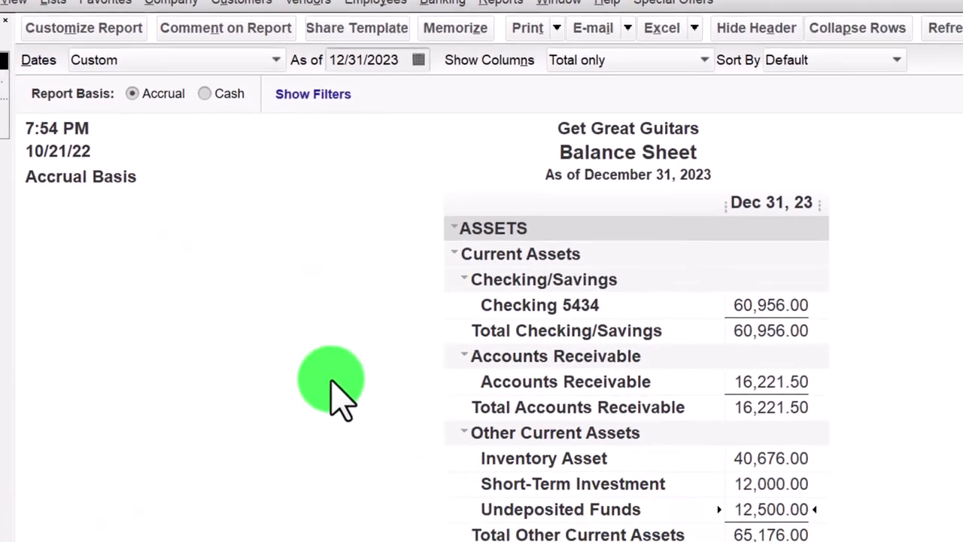
double_click(771, 382)
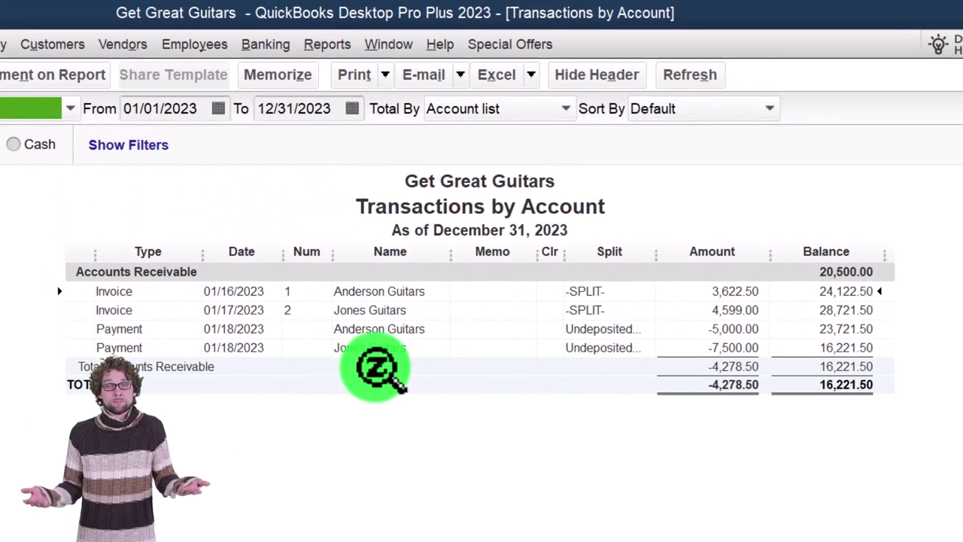
double_click(752, 347)
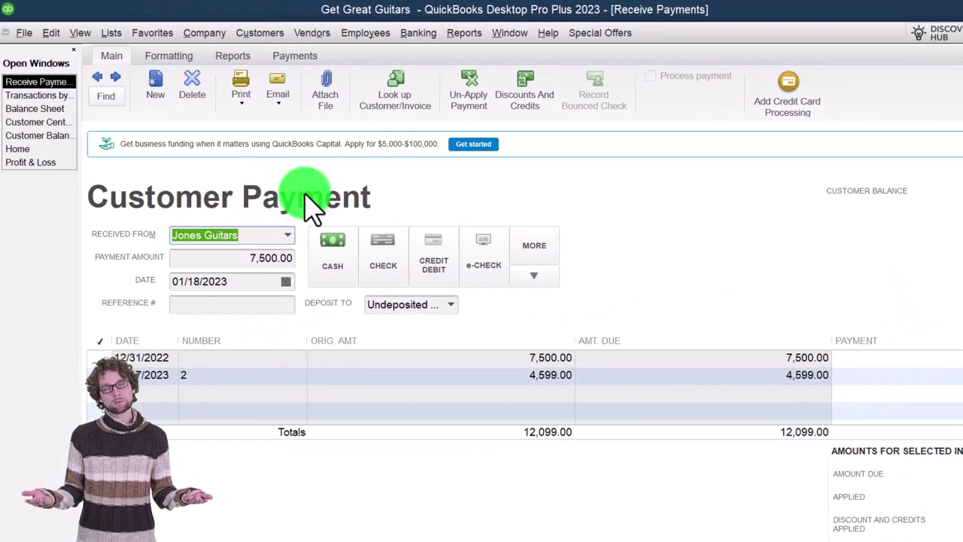
key("Escape")
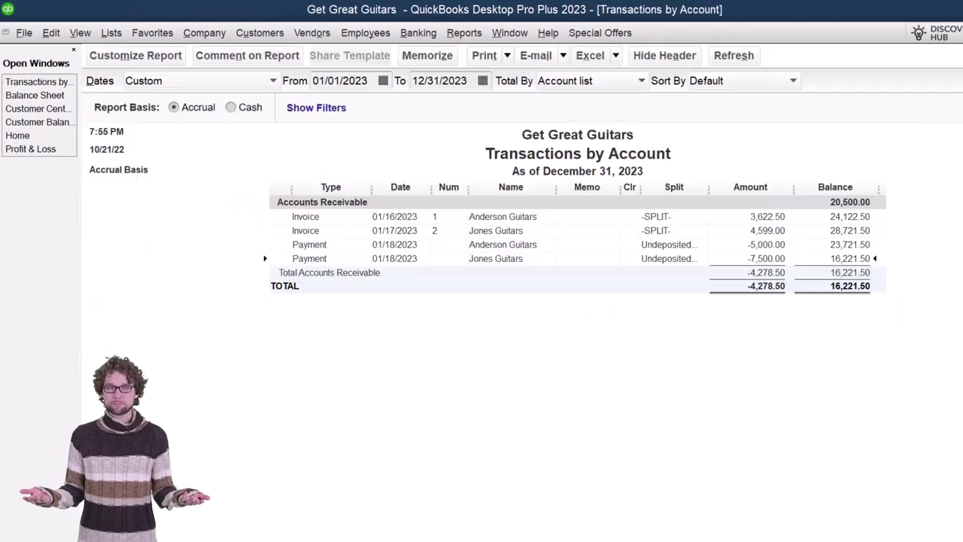
key("Escape")
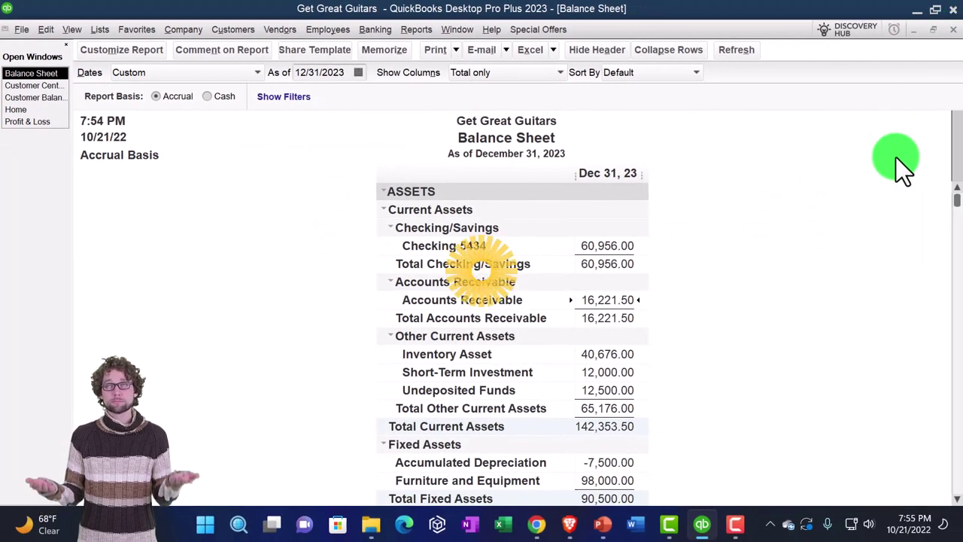
double_click(605, 390)
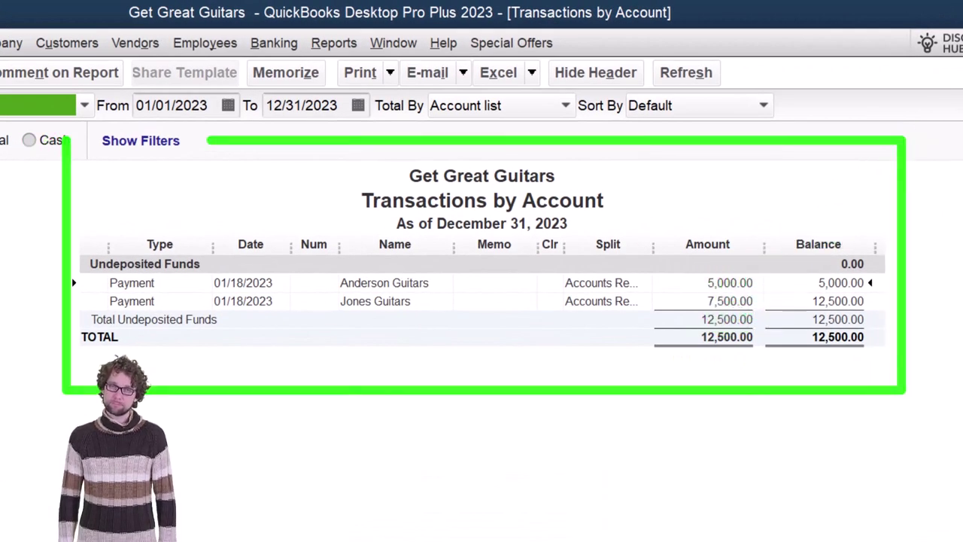
key("Escape")
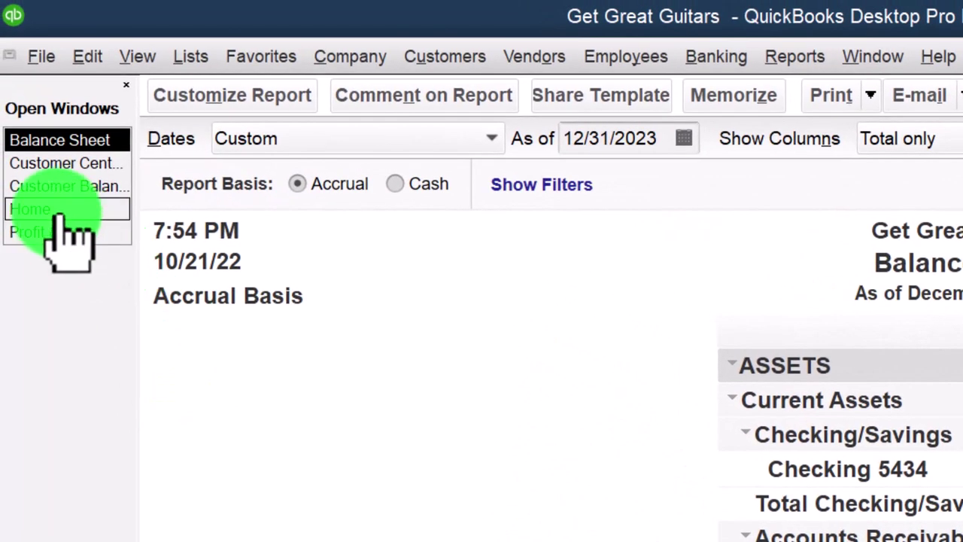
Preview selecting the Anderson Guitars and Jones Guitars payments under Record Deposits, and close the deposit windows without saving
left_click(57, 210)
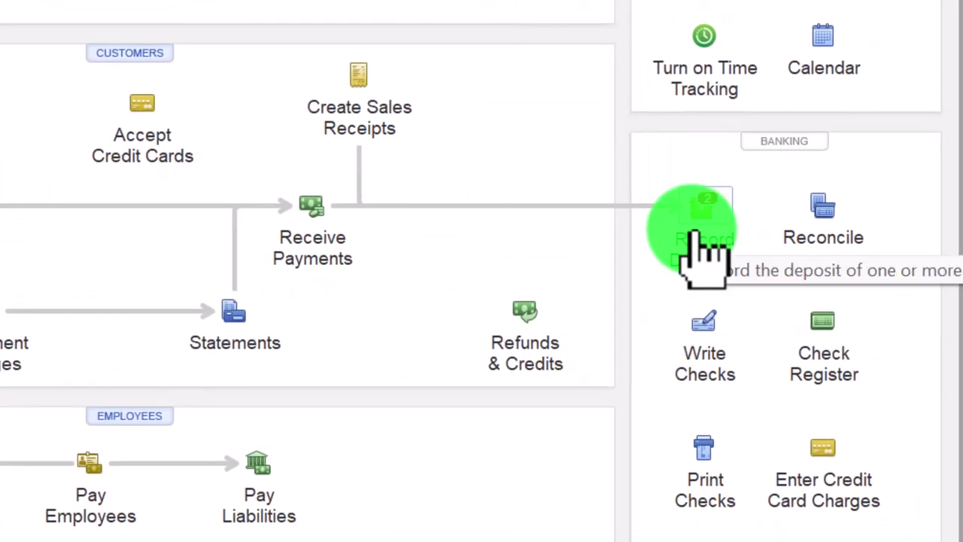
left_click(692, 231)
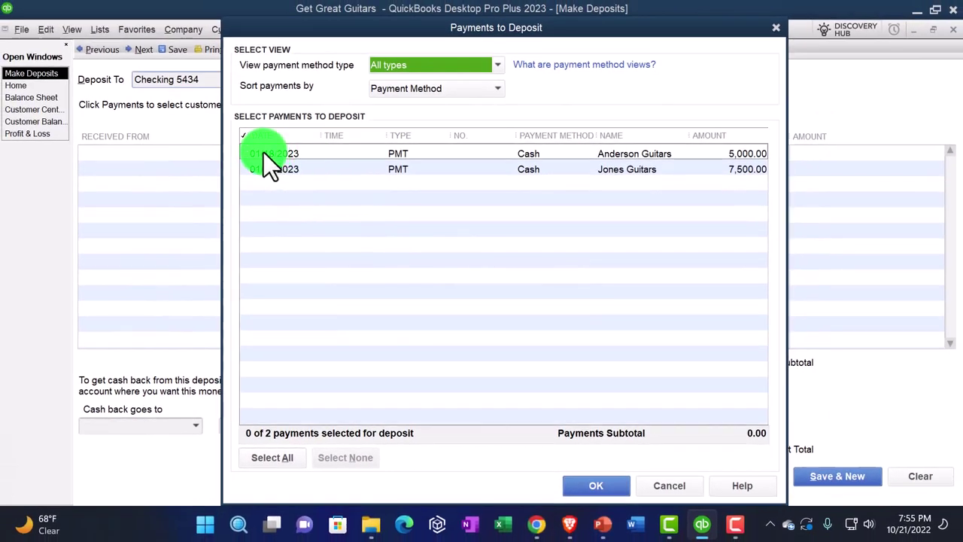
left_click(264, 153)
left_click(264, 168)
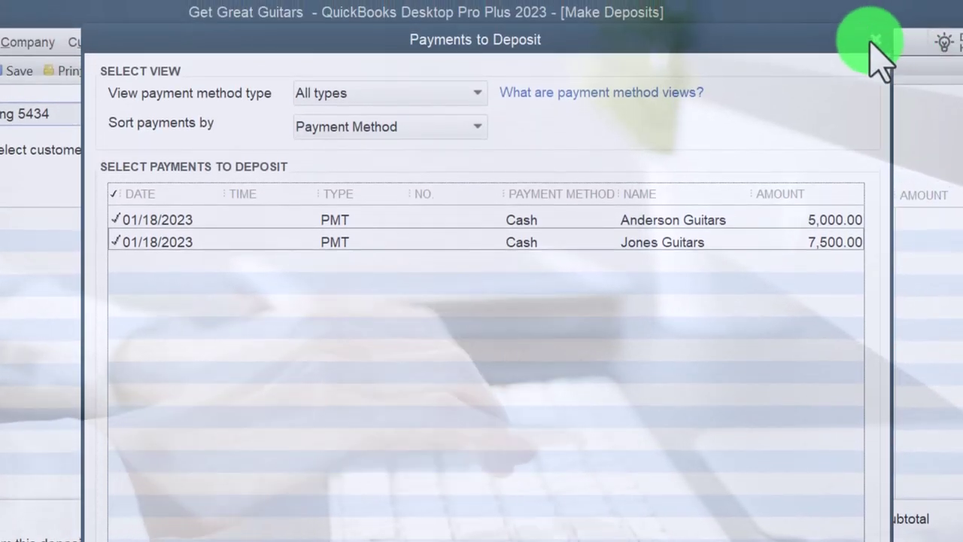
left_click(875, 39)
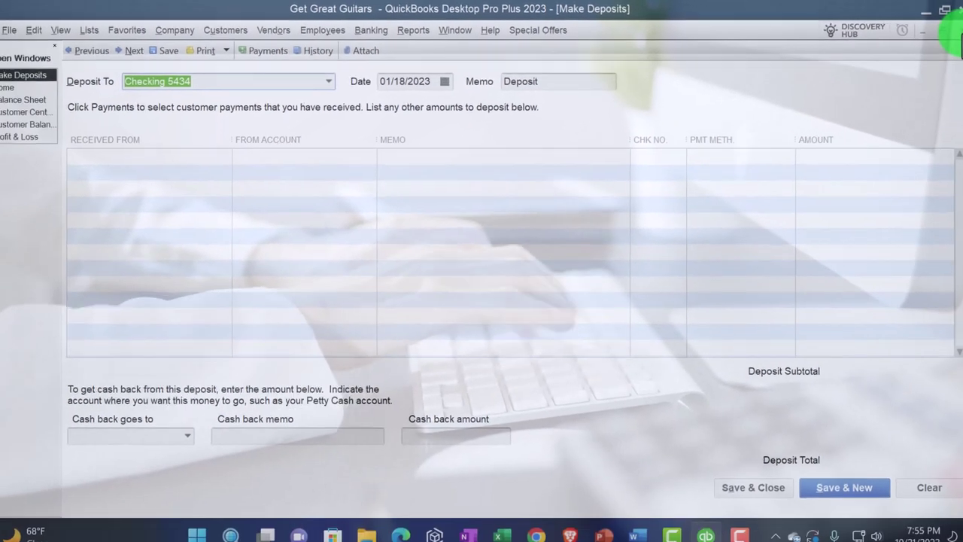
left_click(950, 30)
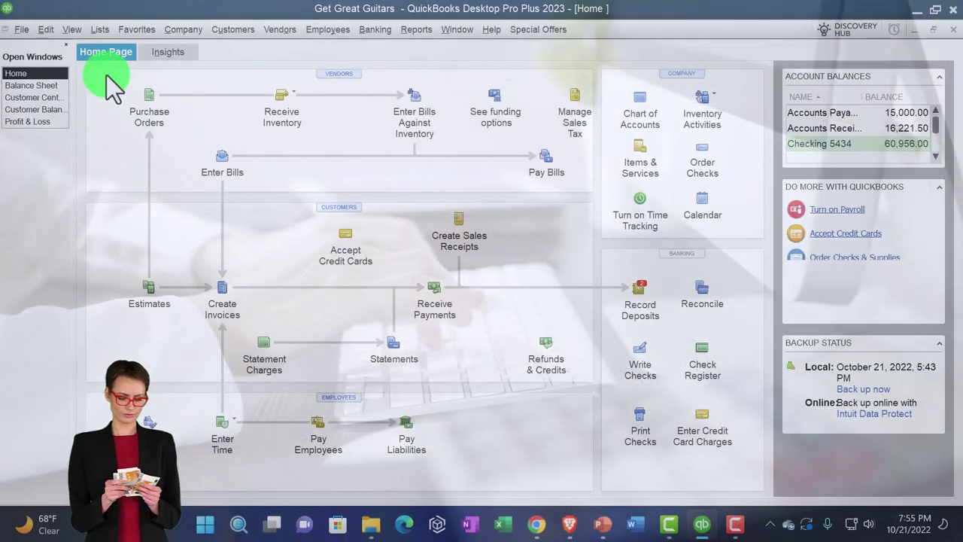
Show the invoices of Jones Guitars in the Customer Center for all dates, filtered by Open Invoices
left_click(21, 99)
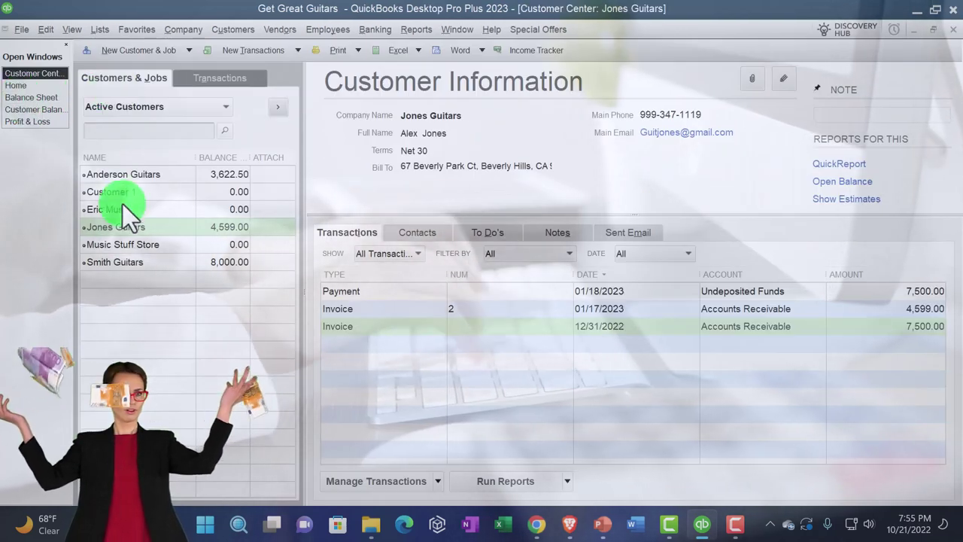
left_click(131, 227)
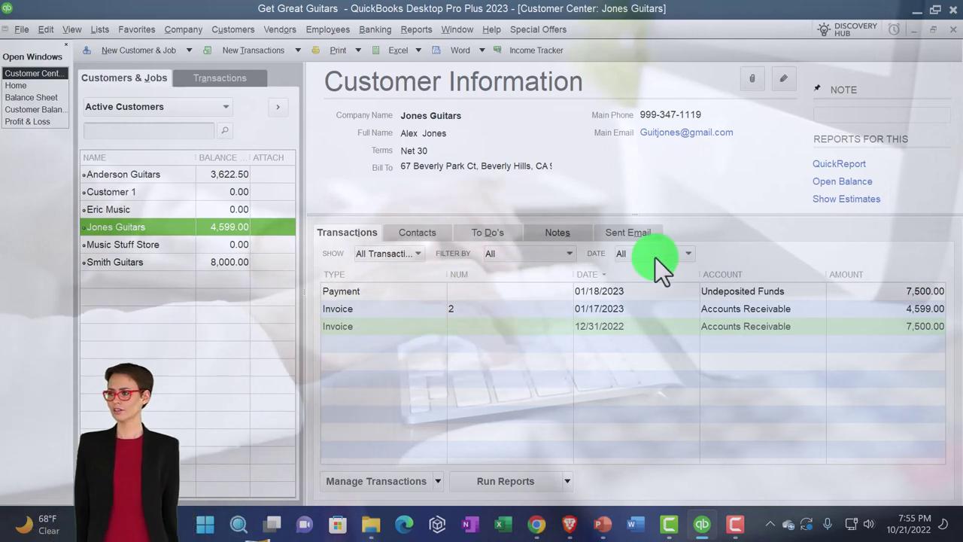
left_click(417, 253)
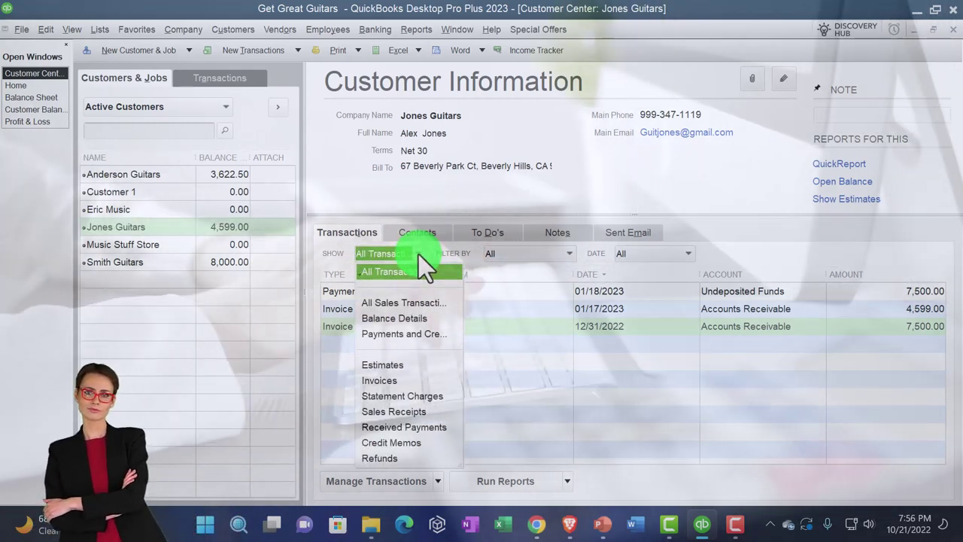
left_click(400, 380)
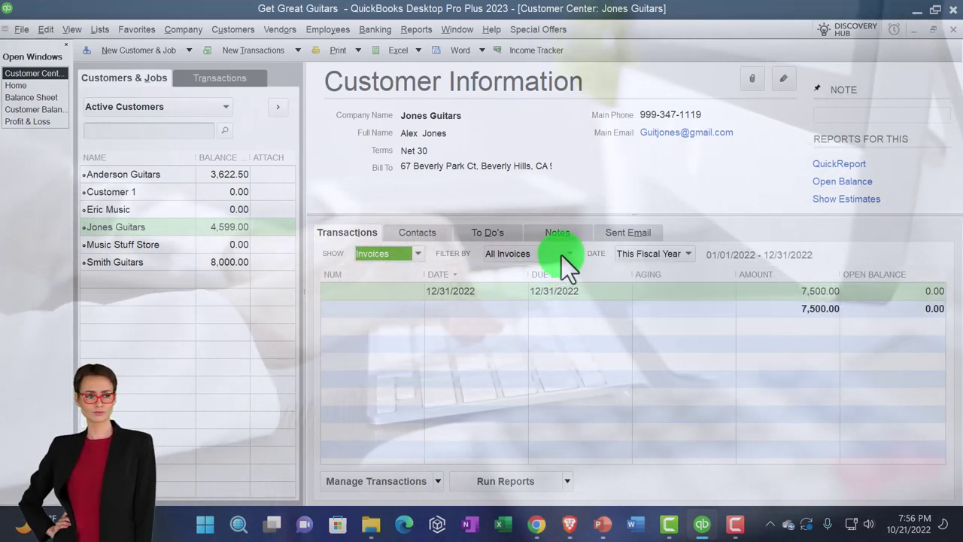
left_click(665, 254)
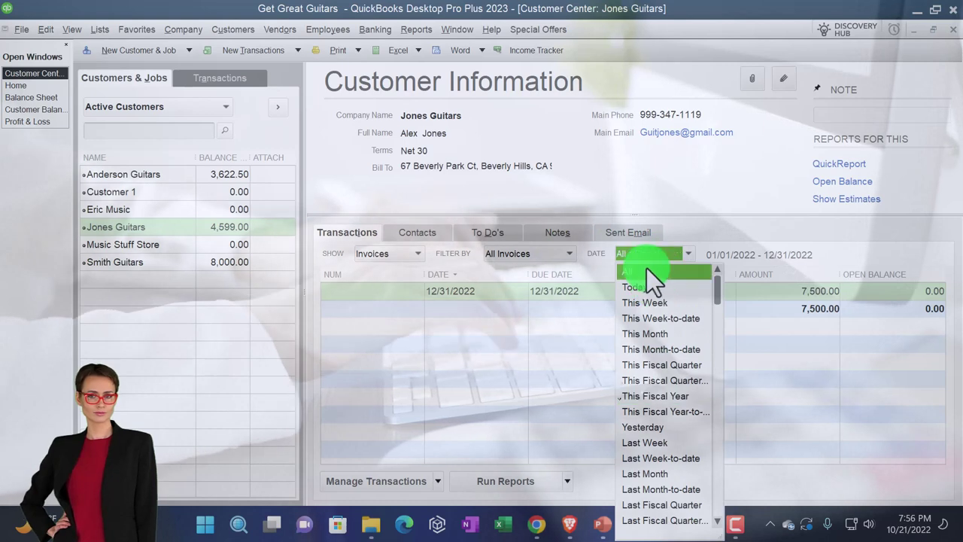
left_click(646, 271)
left_click(568, 254)
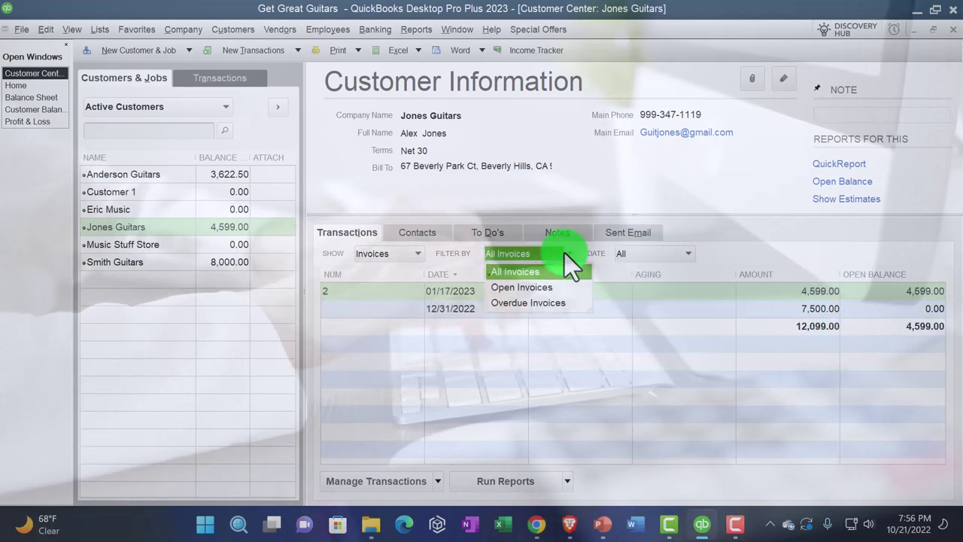
left_click(538, 286)
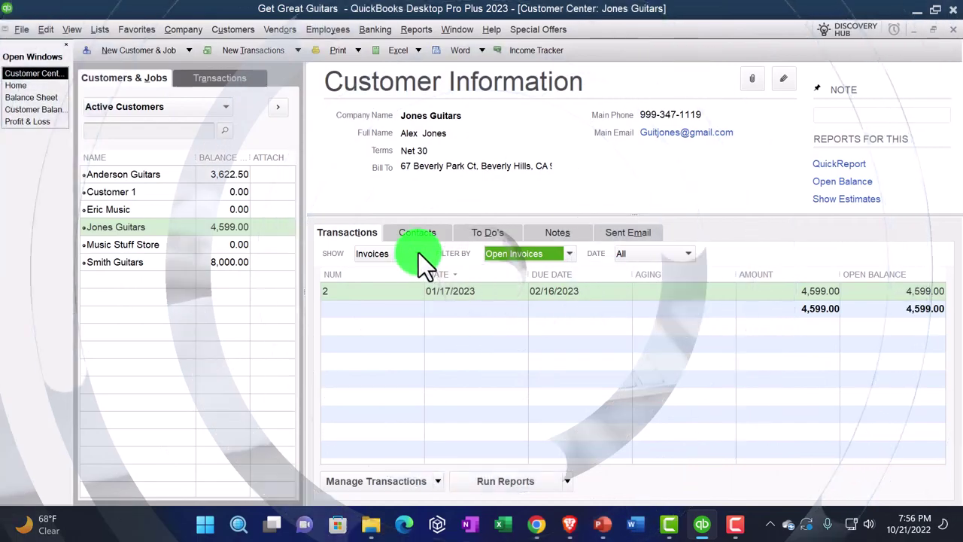
Show all transactions of Jones Guitars again, check the 12/31/2022 invoice's payment status, and close the invoice
left_click(418, 254)
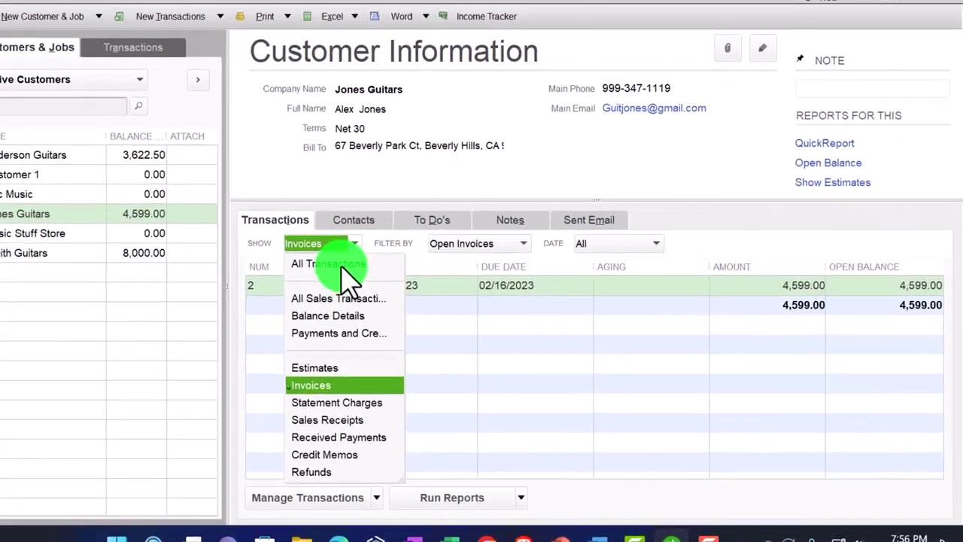
left_click(340, 265)
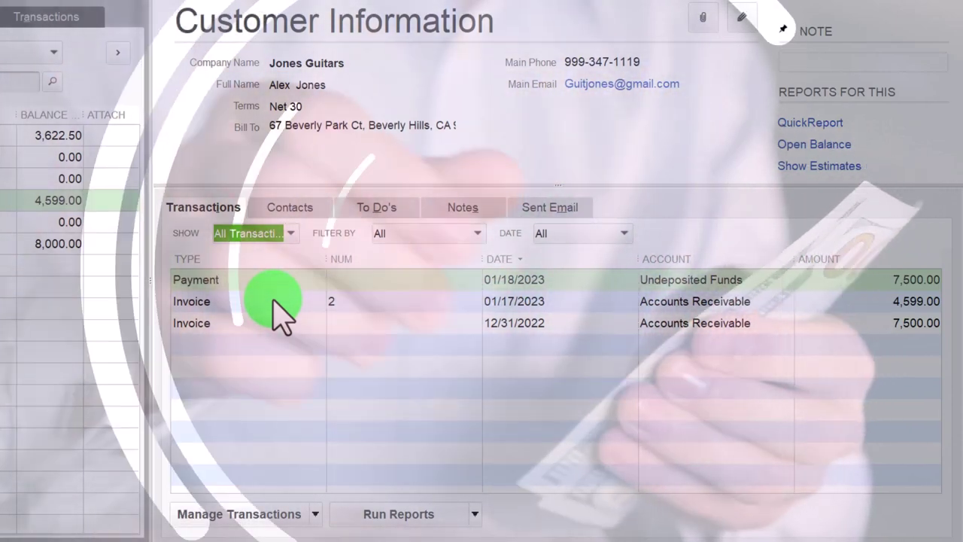
double_click(275, 322)
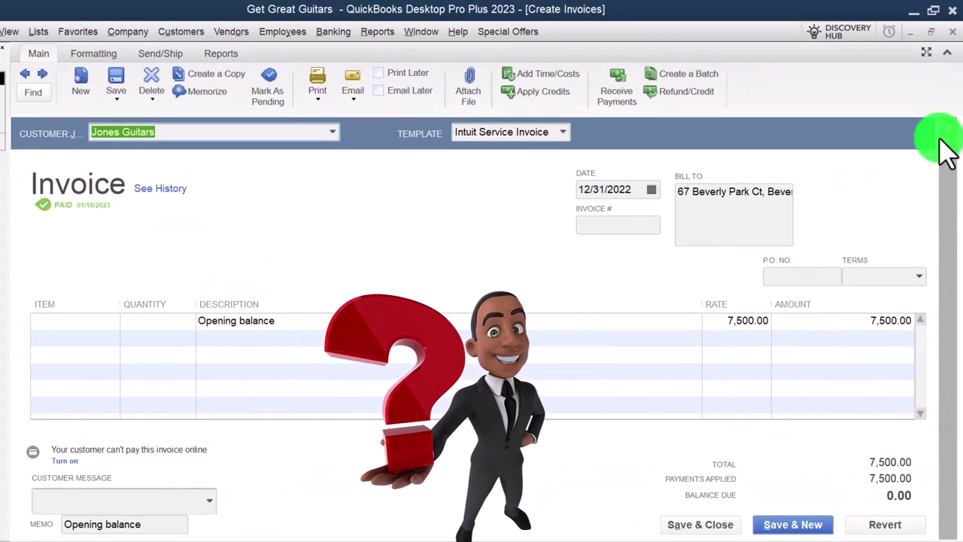
left_click(949, 143)
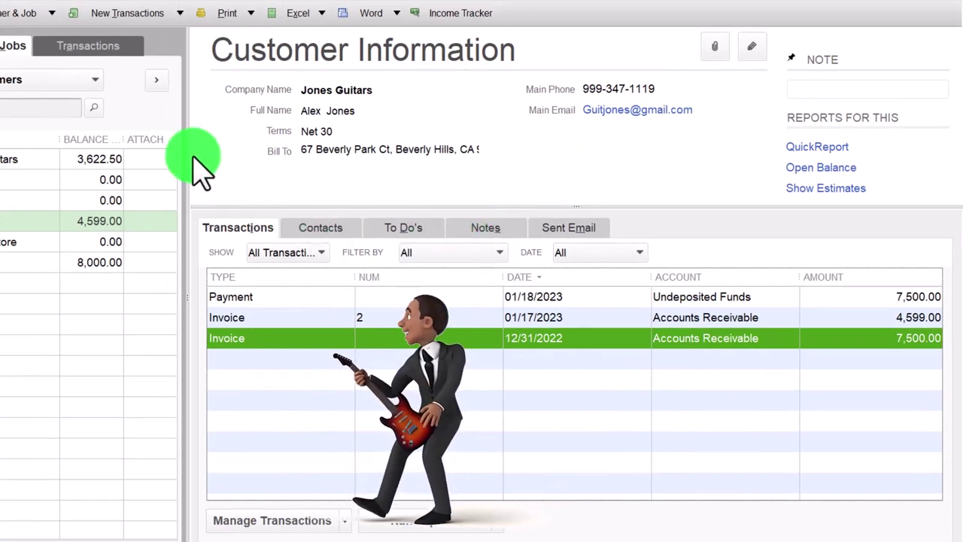
Review the invoice list of all customers filtered by All Invoices and by Overdue Invoices
left_click(98, 56)
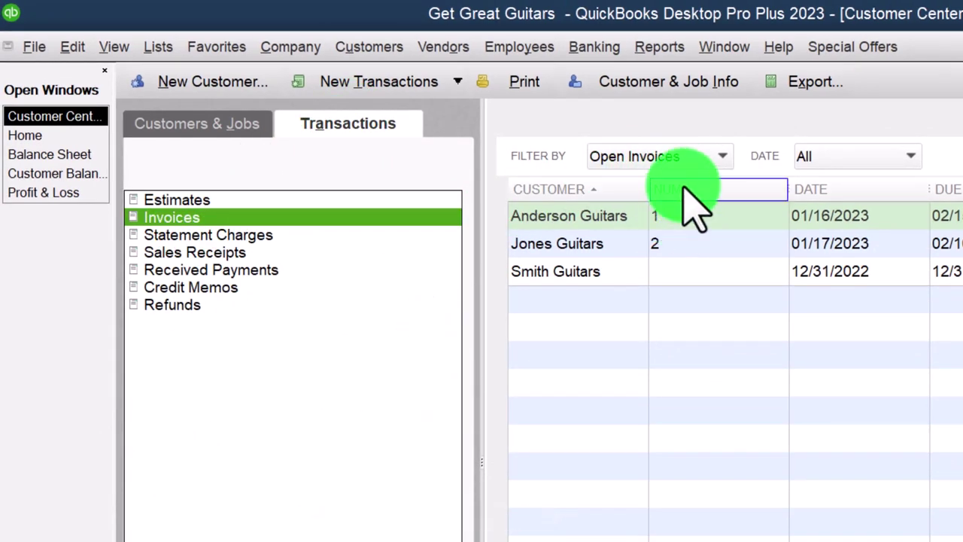
left_click(689, 156)
left_click(636, 184)
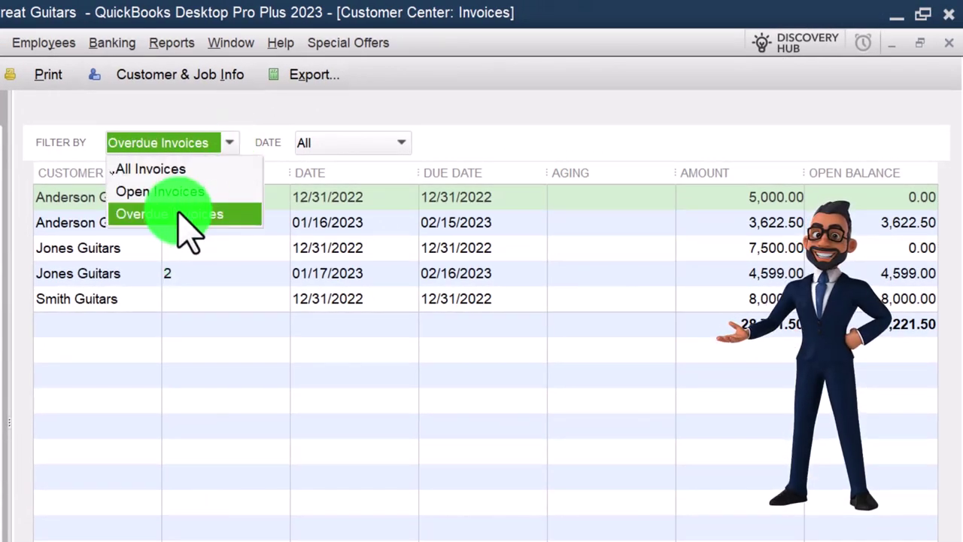
left_click(179, 214)
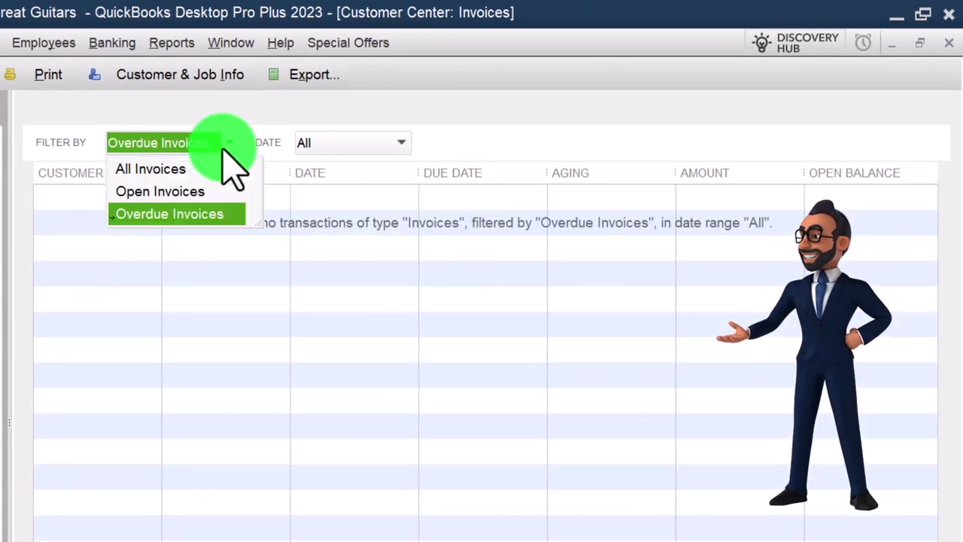
Filter the invoice list of all customers by All Invoices, and return to the Customer Center after viewing the home page
left_click(167, 169)
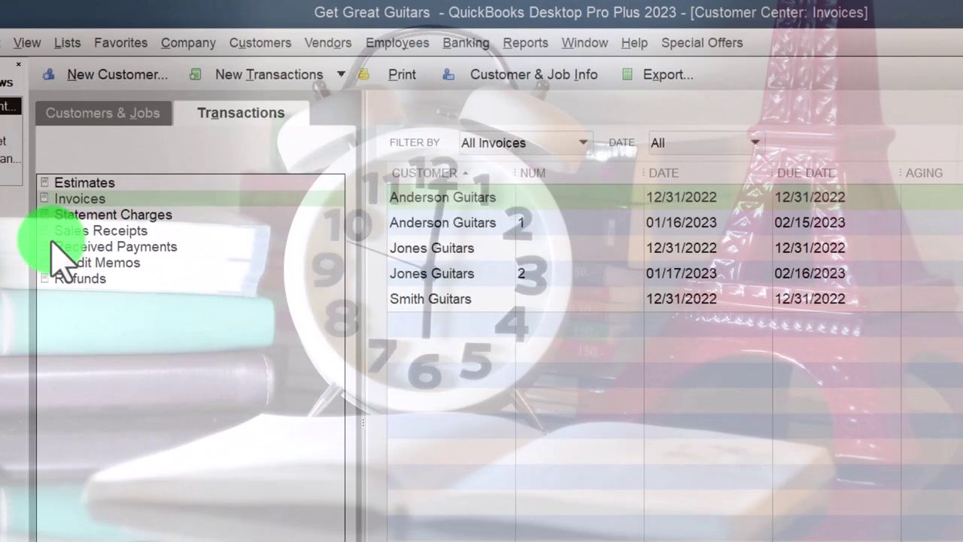
left_click(24, 124)
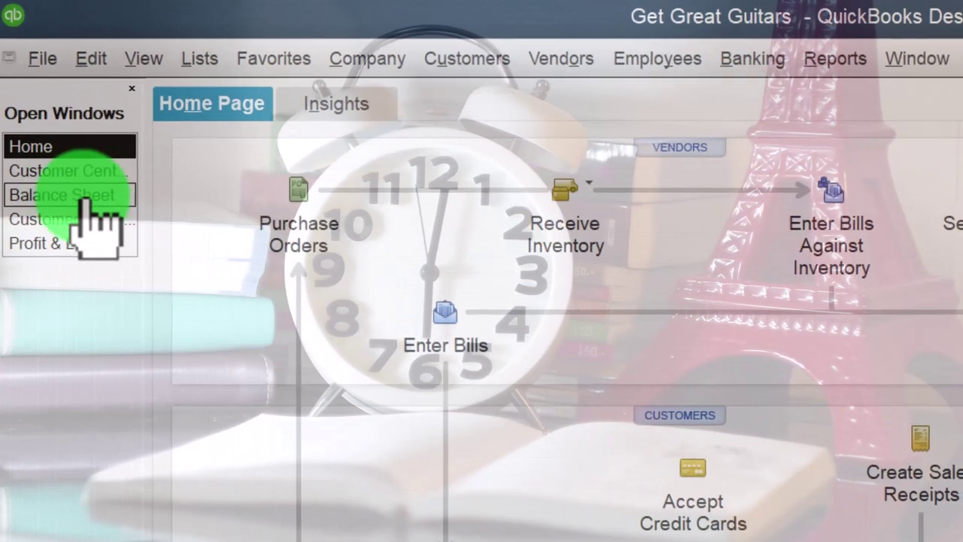
left_click(46, 173)
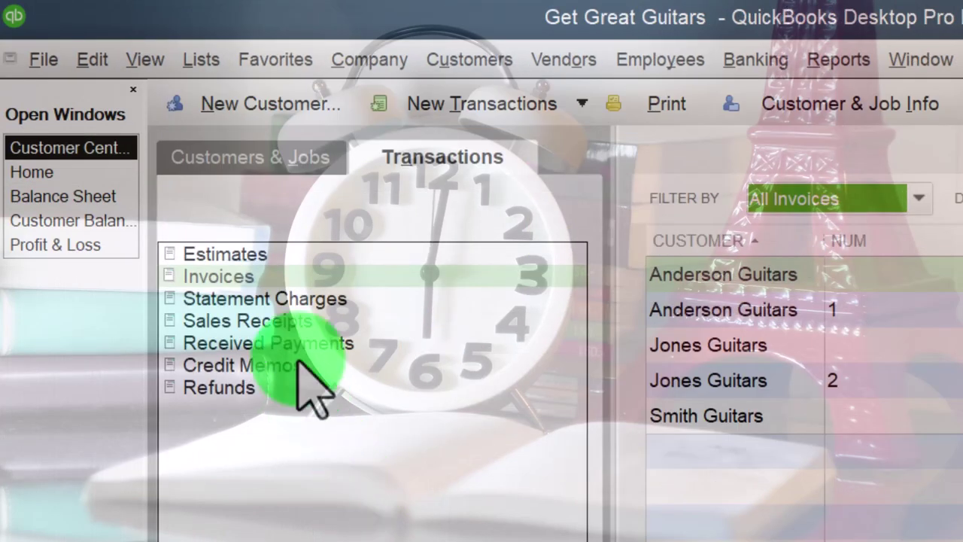
Show all transactions of Smith Guitars in the customer list, and select its 12/31/2022 invoice
left_click(236, 160)
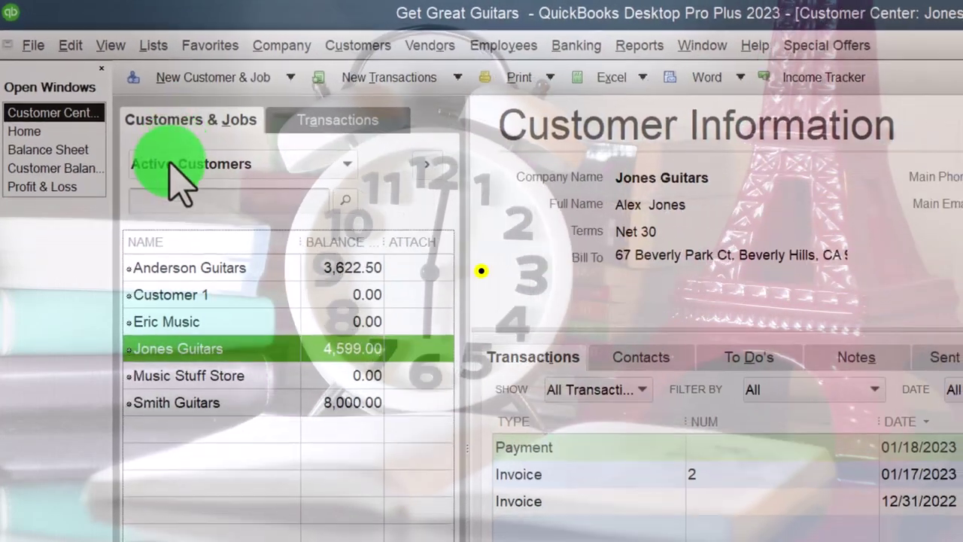
left_click(167, 348)
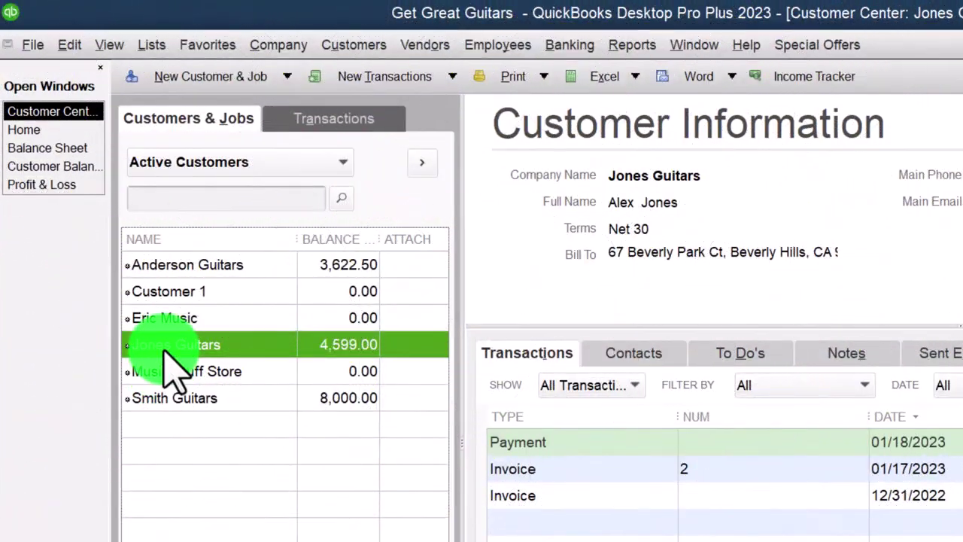
left_click(167, 292)
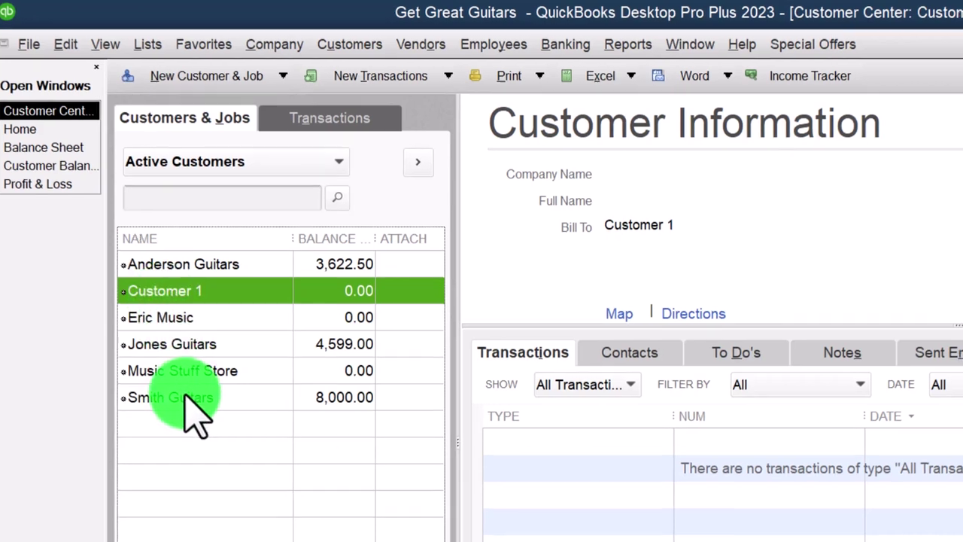
left_click(187, 395)
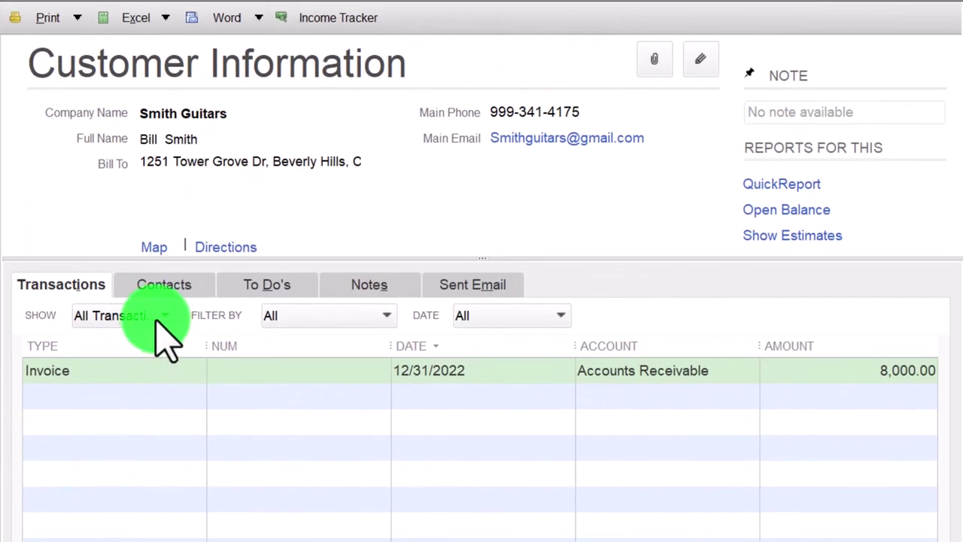
left_click(164, 320)
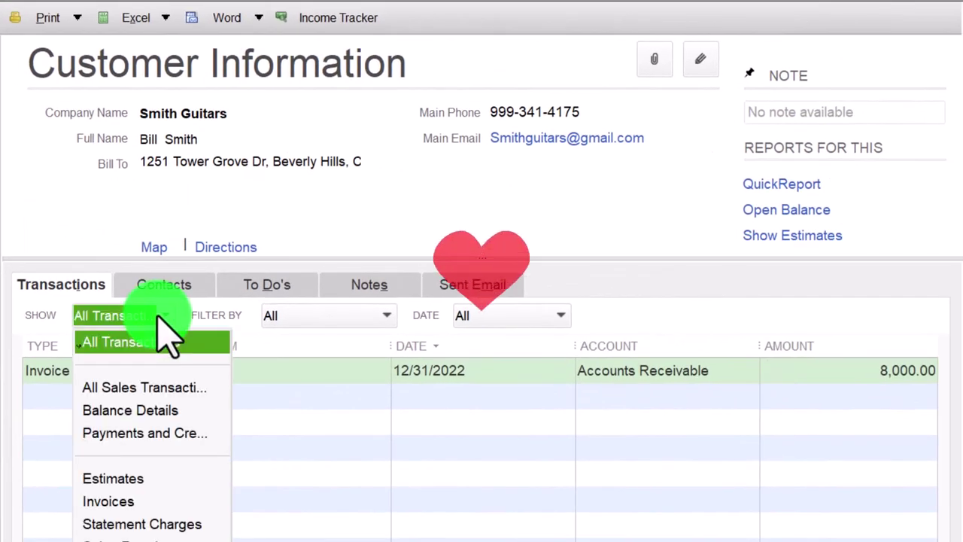
left_click(105, 340)
left_click(165, 372)
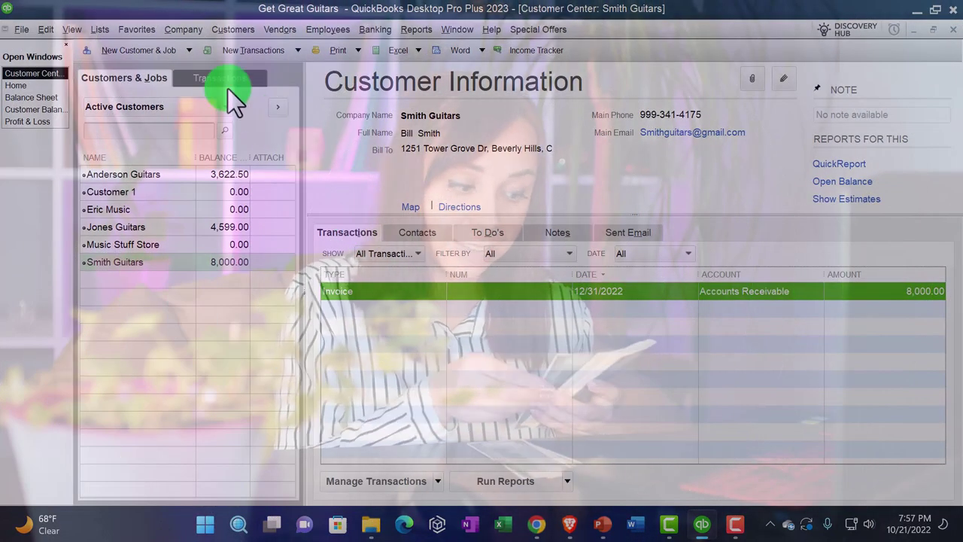
Filter the invoice list of all customers by Open Invoices, and open the Smith Guitars invoice dated 12/31/2022
left_click(223, 82)
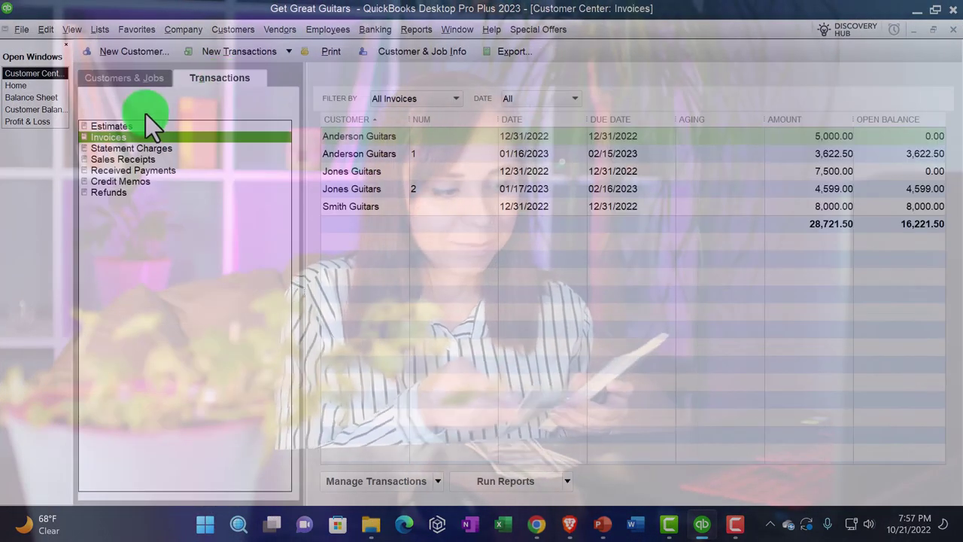
left_click(451, 99)
left_click(431, 130)
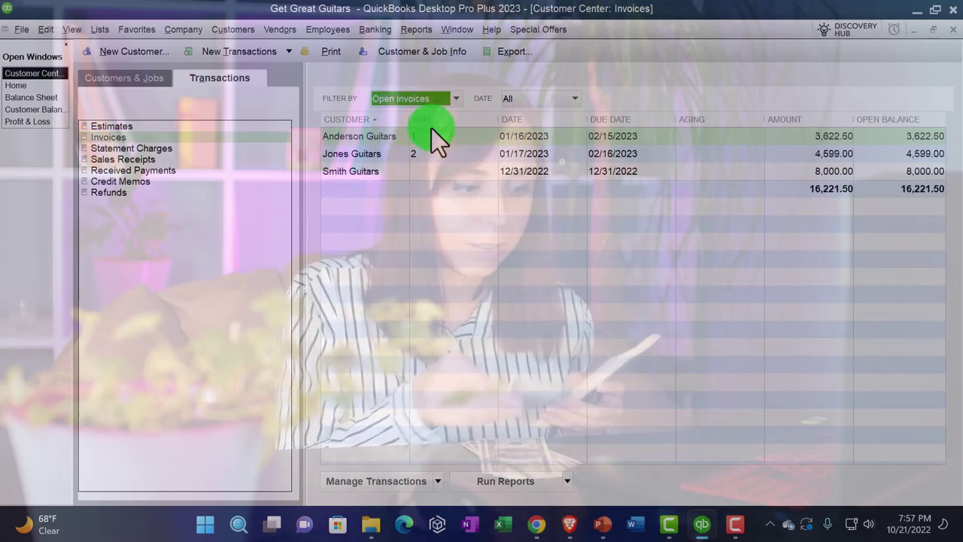
left_click(367, 173)
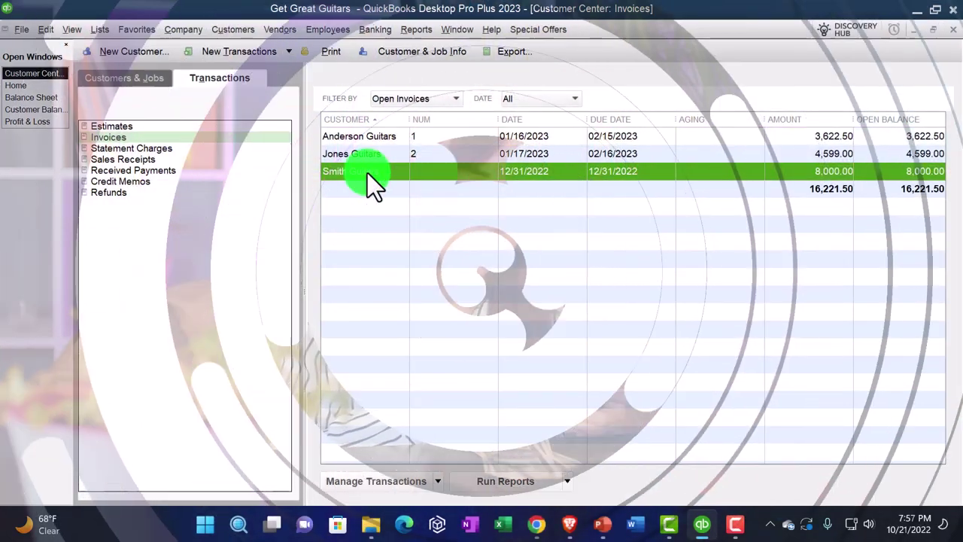
double_click(368, 172)
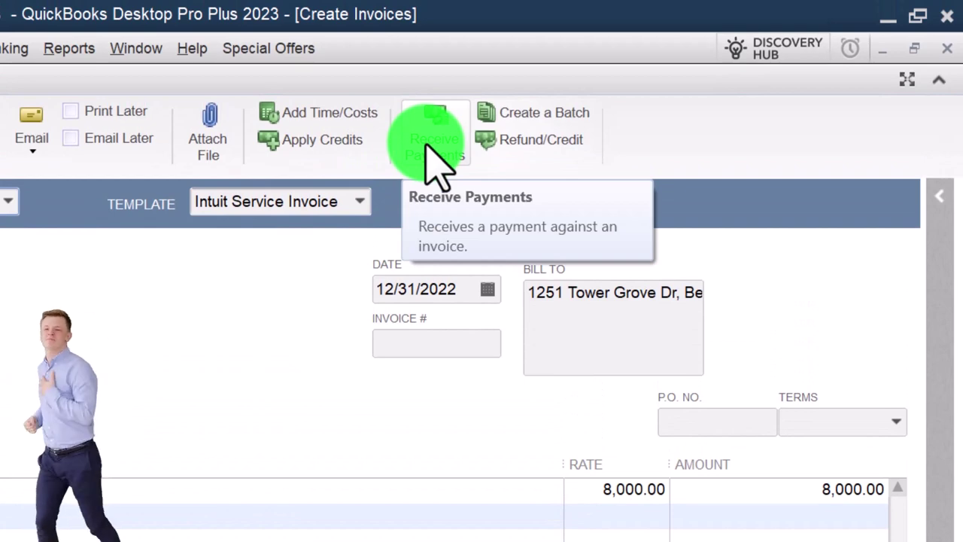
Record an 8,000.00 payment from Smith Guitars dated 01/18/2023 against the open invoice into Undeposited Funds, and close the invoice and payment forms
left_click(428, 145)
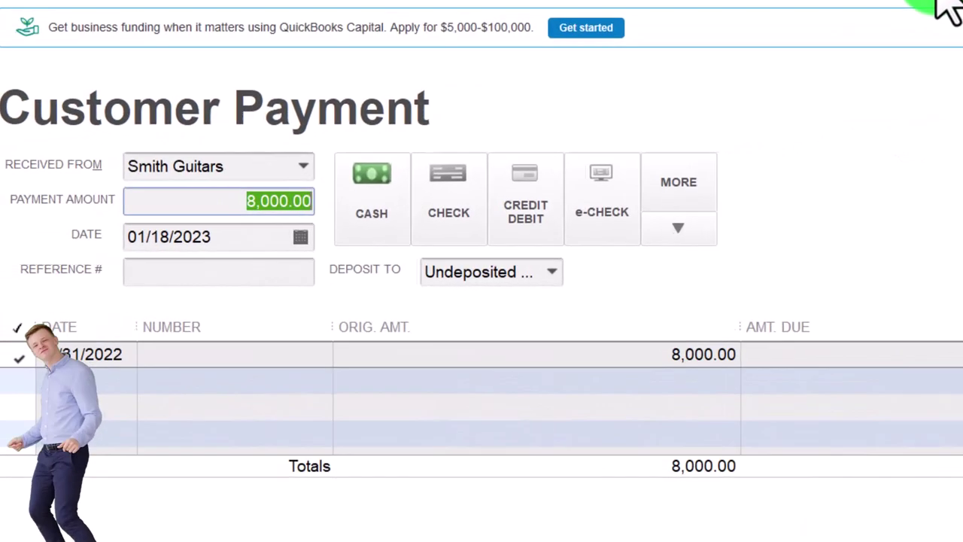
key("Tab")
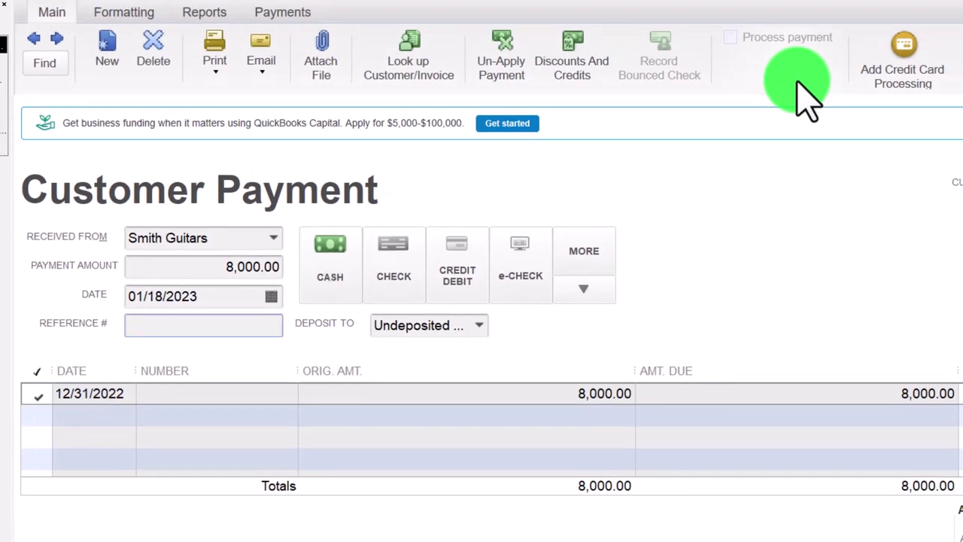
key("ctrl+s")
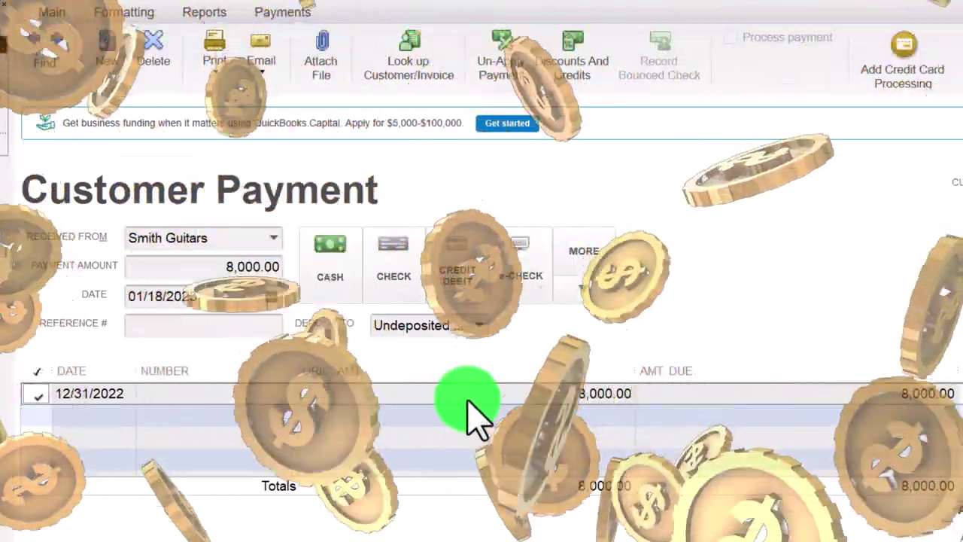
double_click(467, 399)
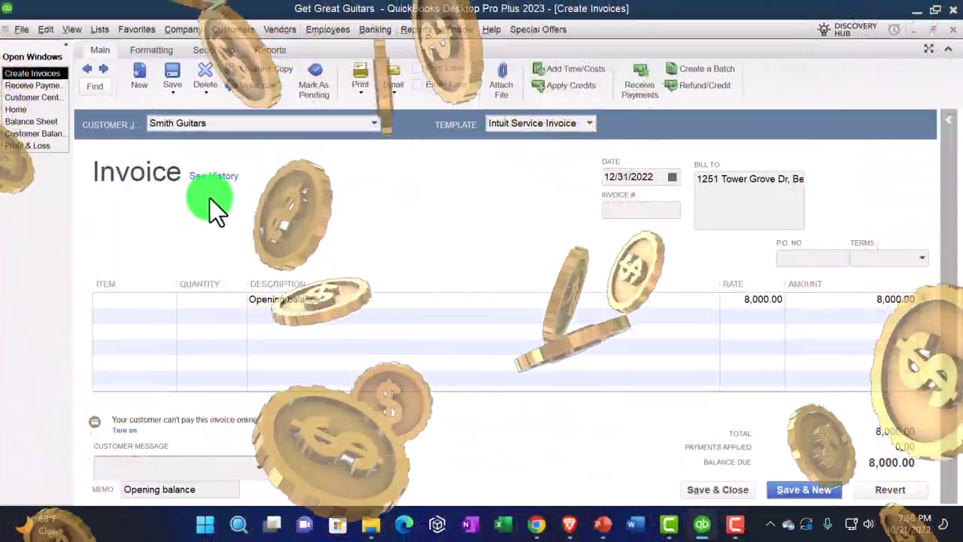
left_click(950, 32)
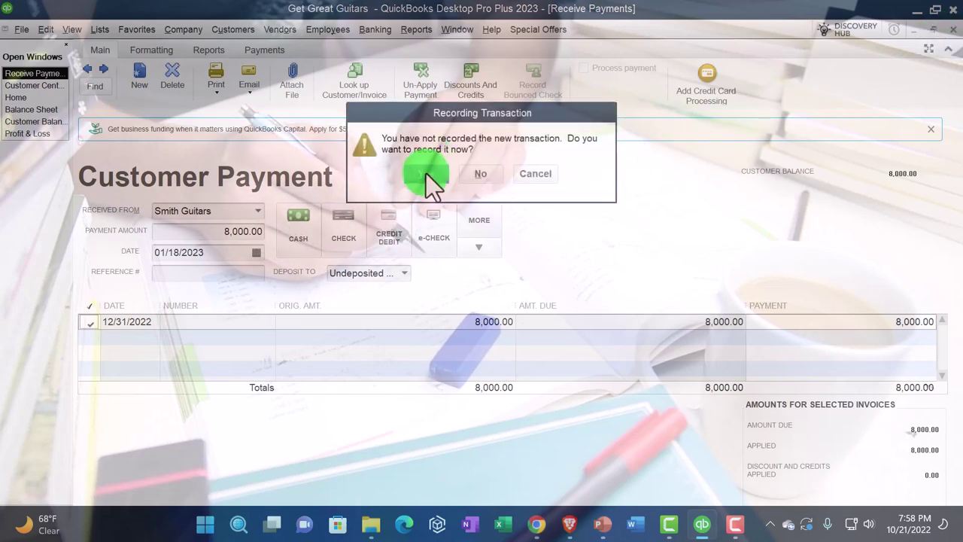
left_click(426, 173)
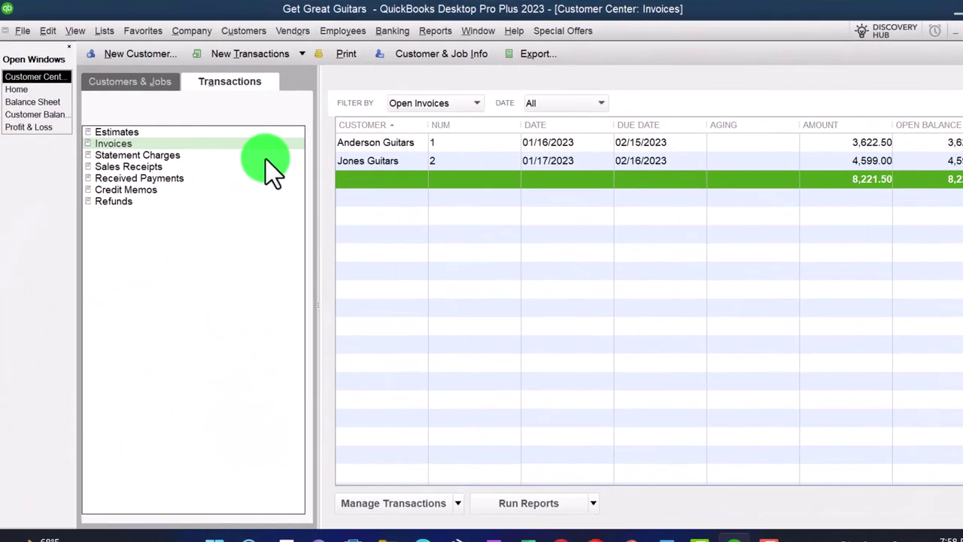
Examine the Accounts Receivable transactions behind the balance sheet, including the Smith Guitars payment, and close the payment and detail report
left_click(32, 101)
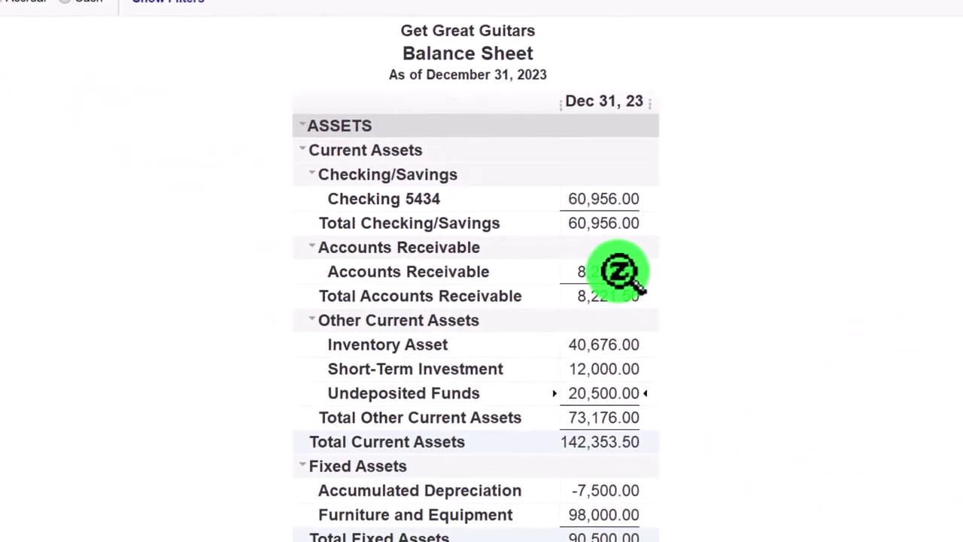
double_click(617, 269)
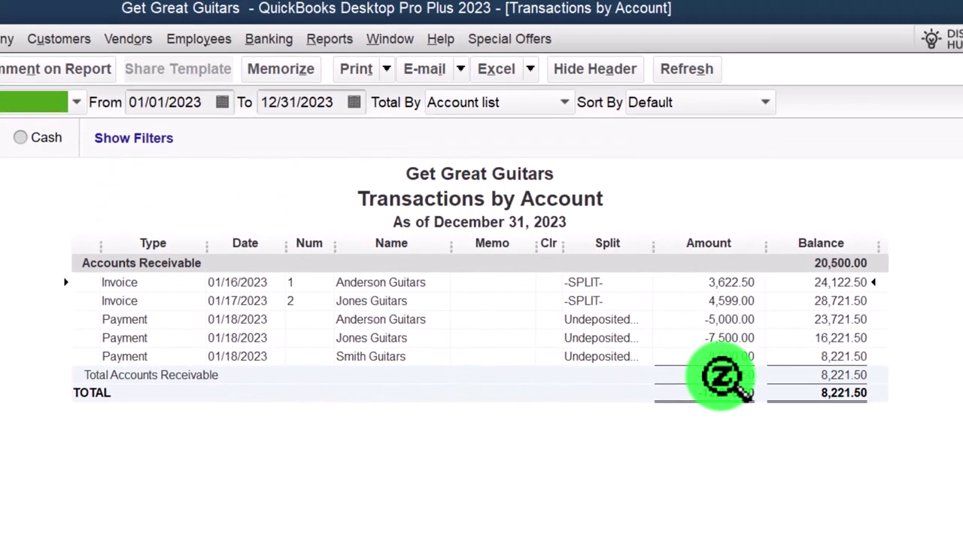
double_click(728, 363)
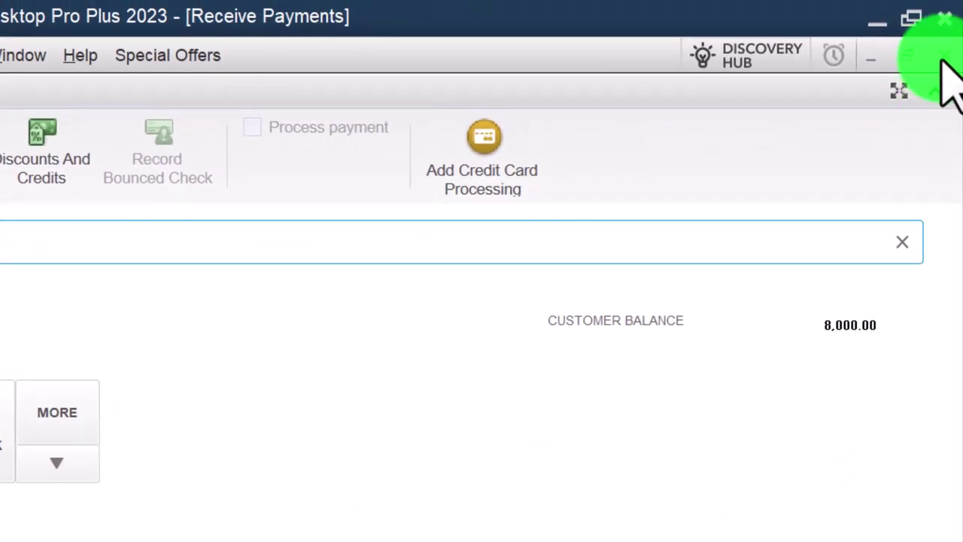
left_click(942, 59)
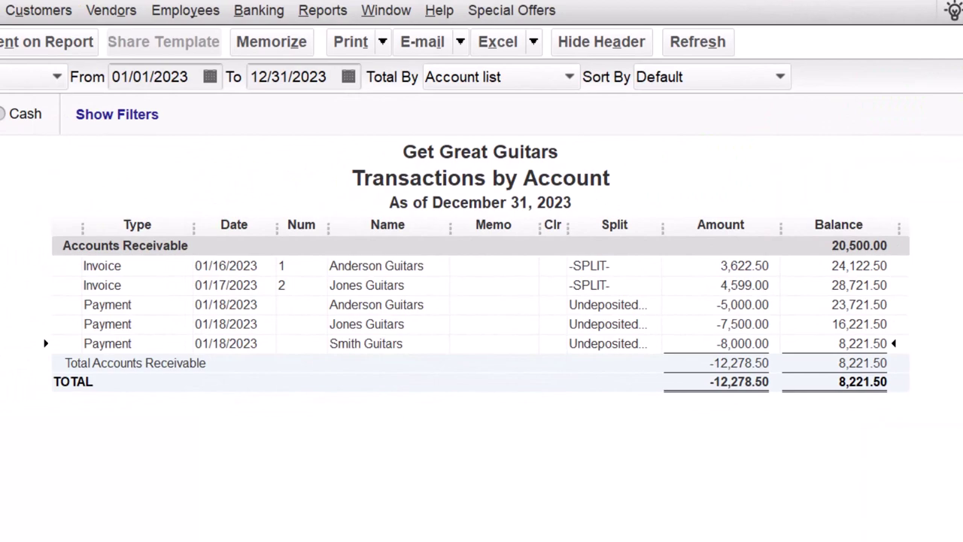
key("Escape")
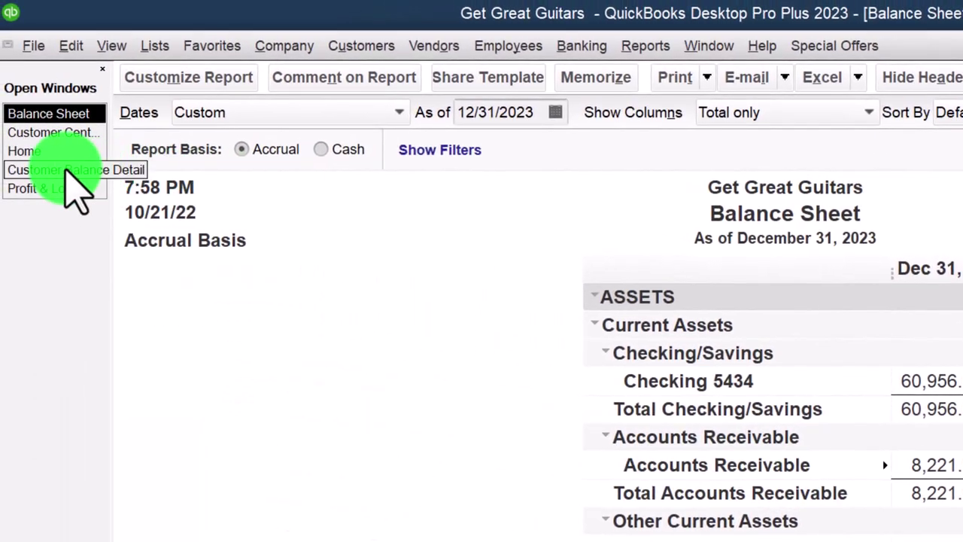
Examine the payments that make up Undeposited Funds on the balance sheet, and close the detail report
scroll(301, 469, "down", 2)
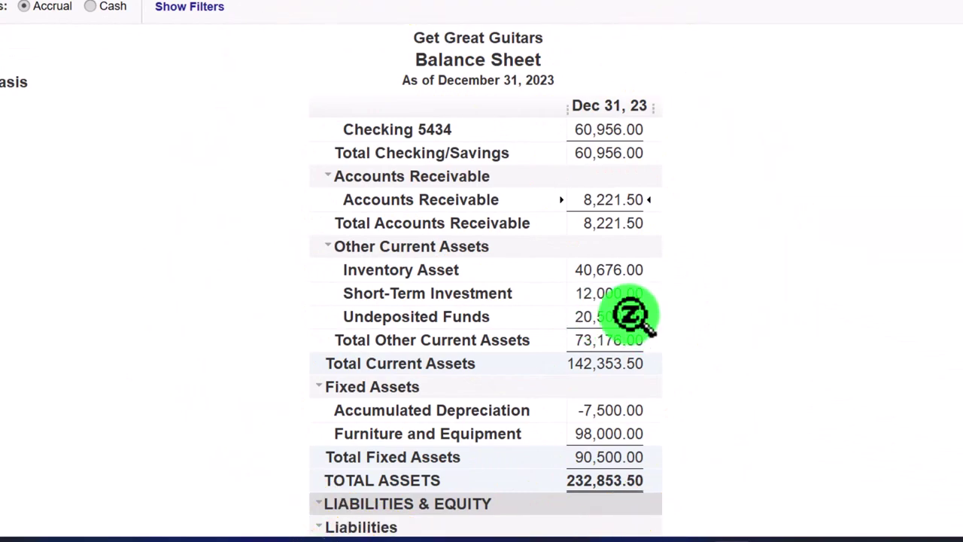
double_click(630, 314)
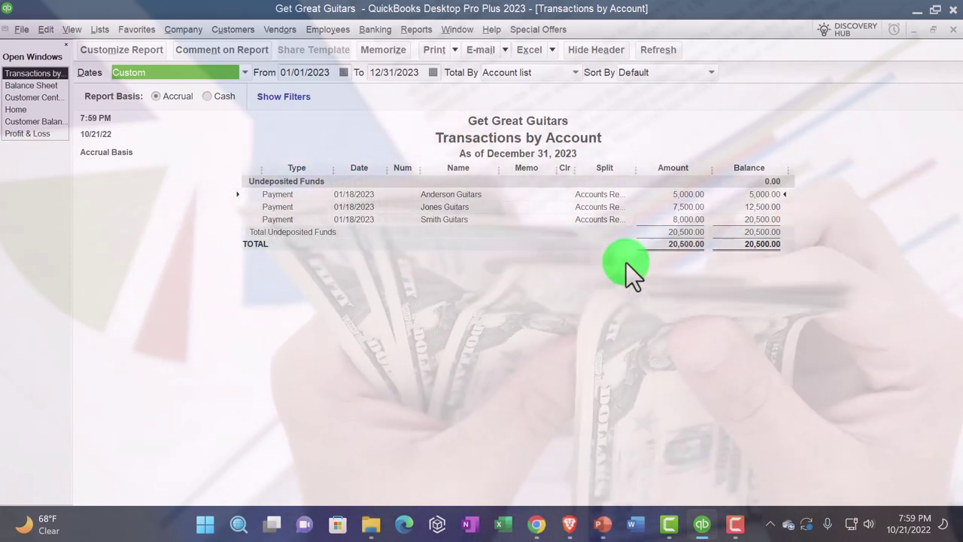
left_click(953, 29)
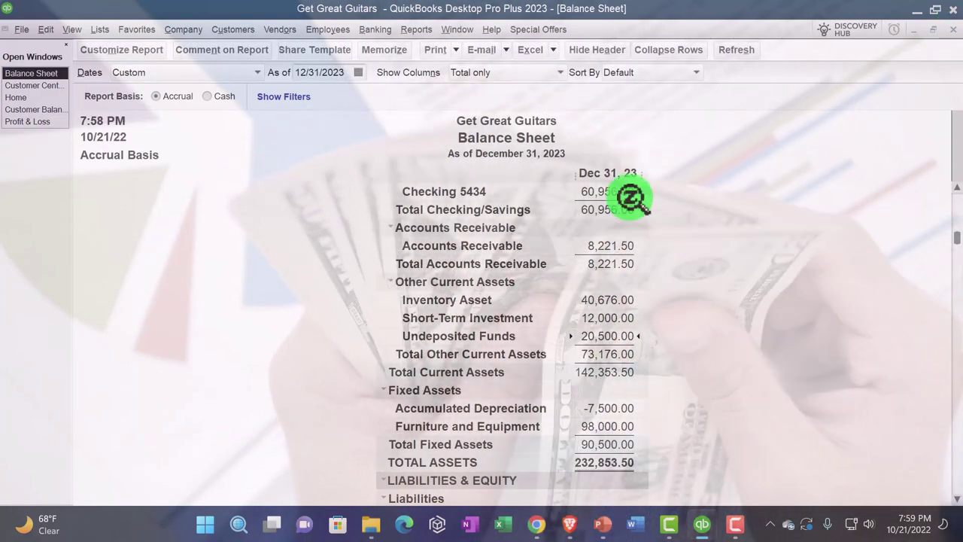
Review the invoices and payments per customer in the Customer Balance Detail report, and return to the balance sheet
left_click(39, 109)
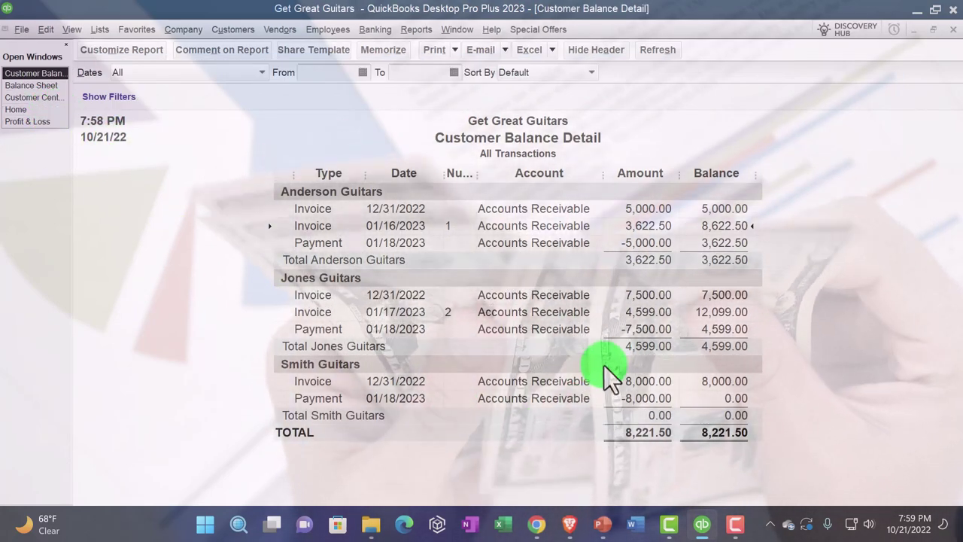
left_click(635, 329)
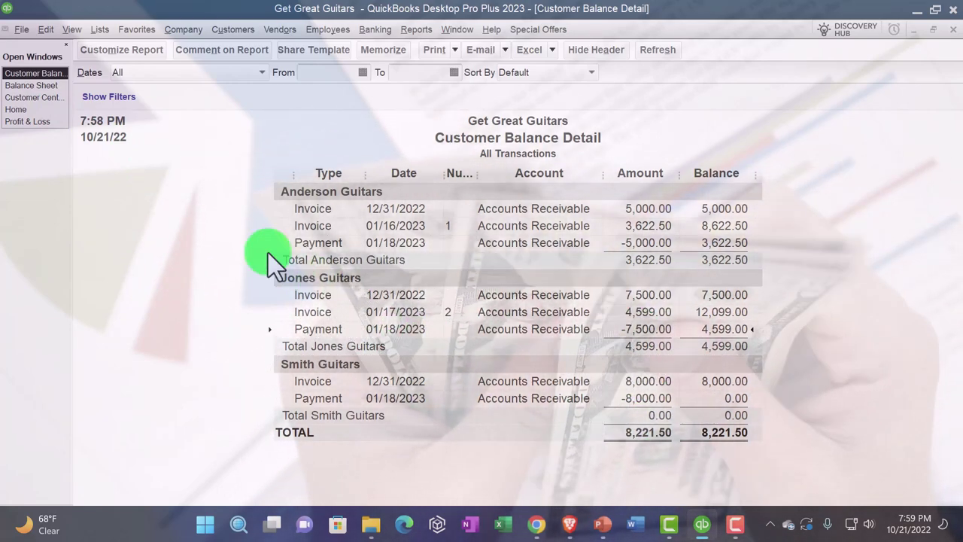
left_click(32, 85)
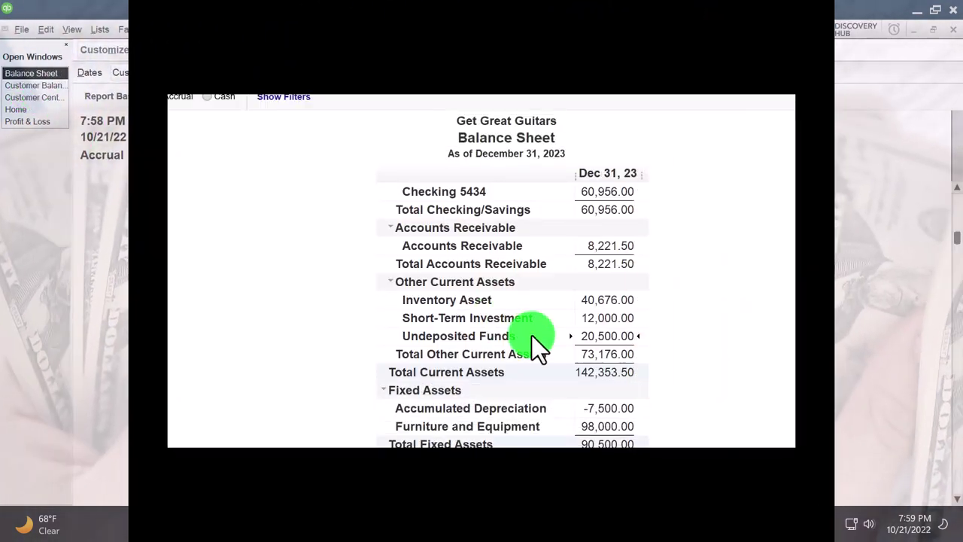
scroll(603, 385, "up", 1)
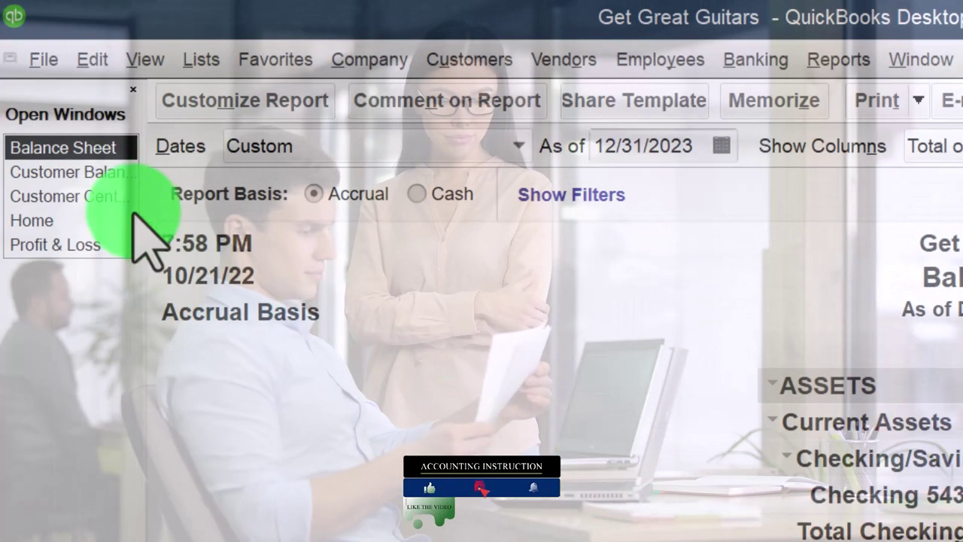
Open the 12/31/2022 invoice of Smith Guitars from its customer record, and show the customer summary with recent transactions
left_click(112, 197)
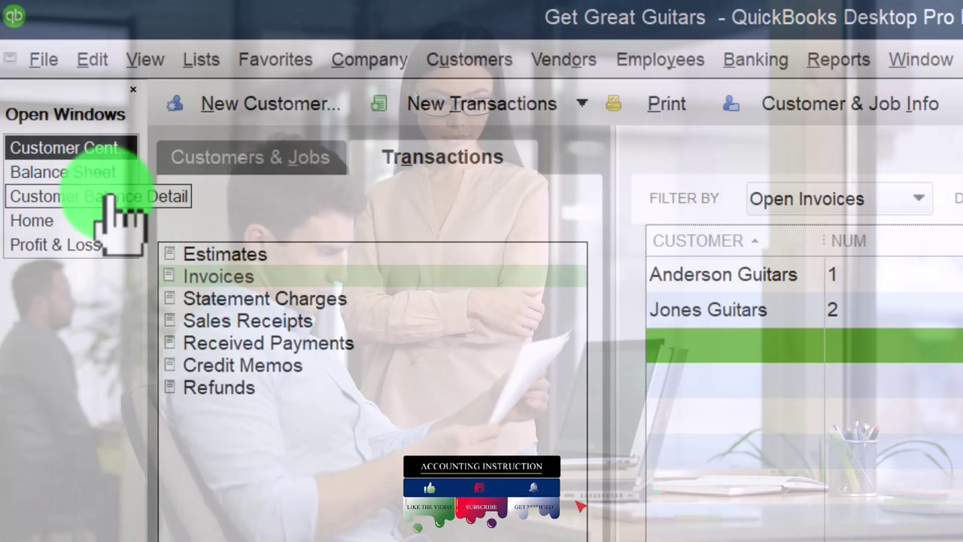
left_click(250, 160)
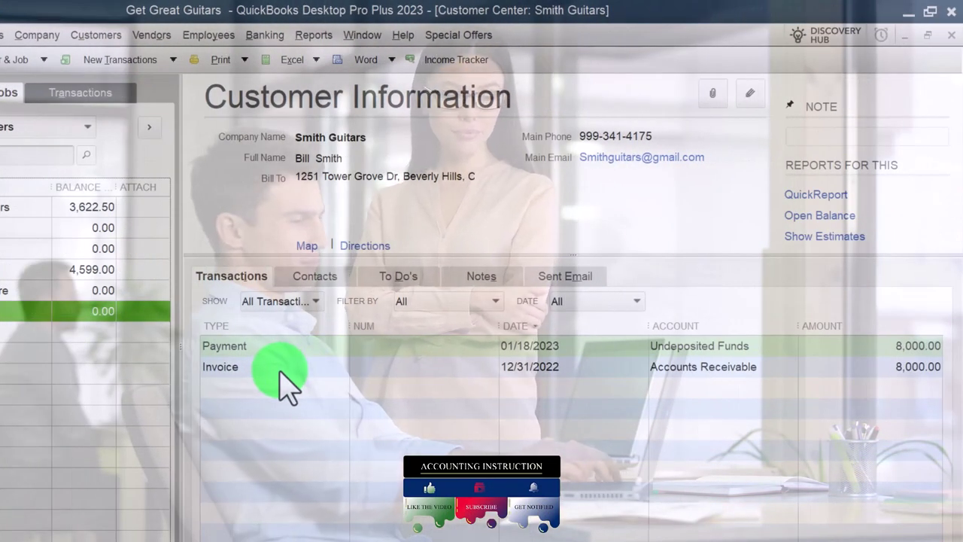
double_click(286, 376)
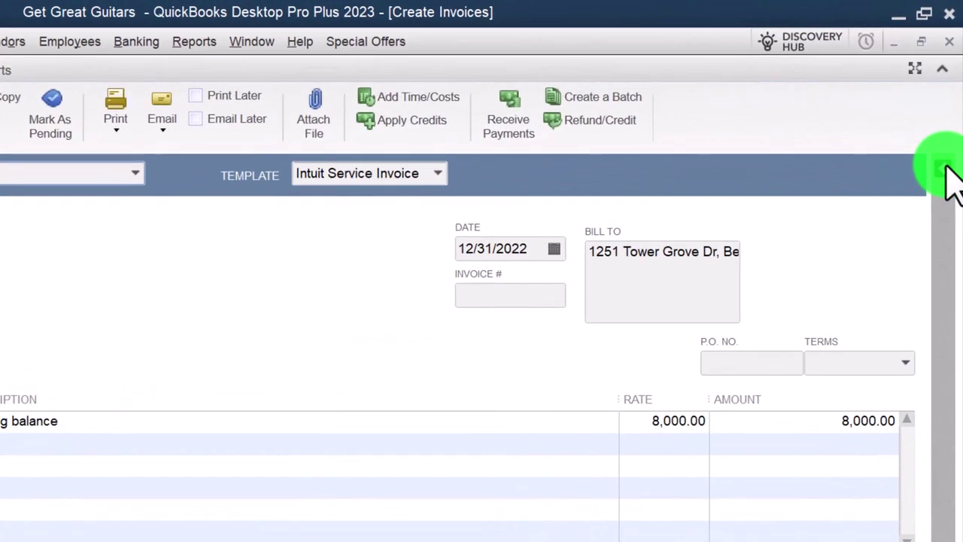
left_click(948, 120)
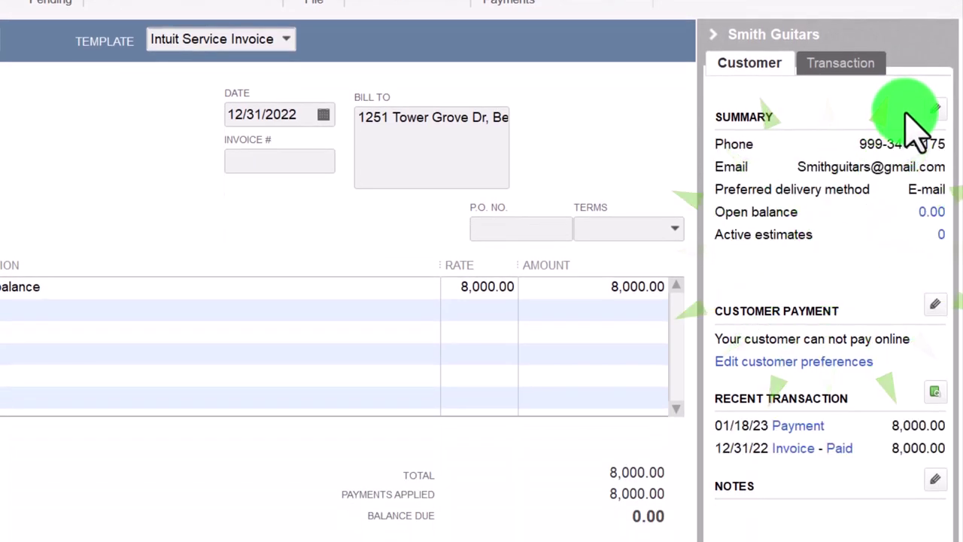
Review the payment history of the 12/31/2022 Smith Guitars invoice, and close the history and the invoice
left_click(912, 124)
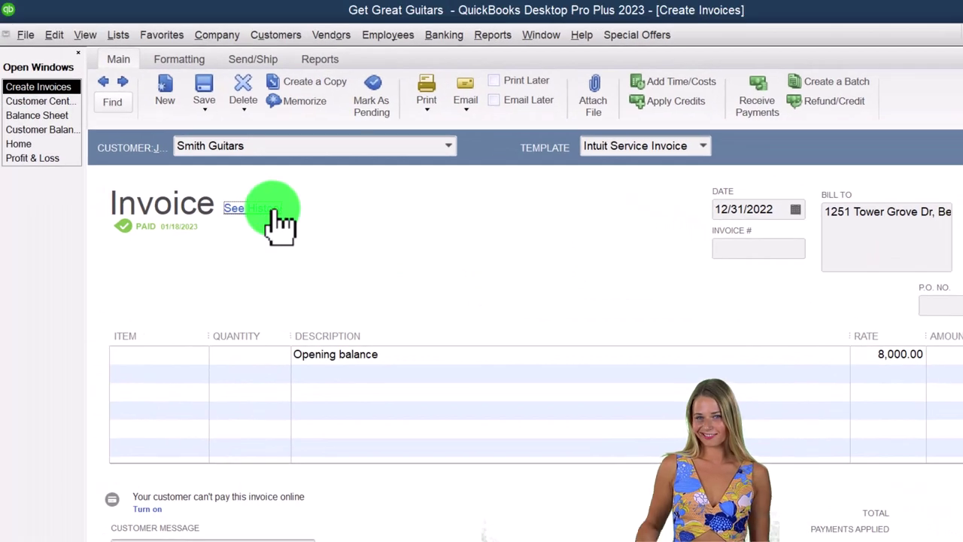
left_click(274, 210)
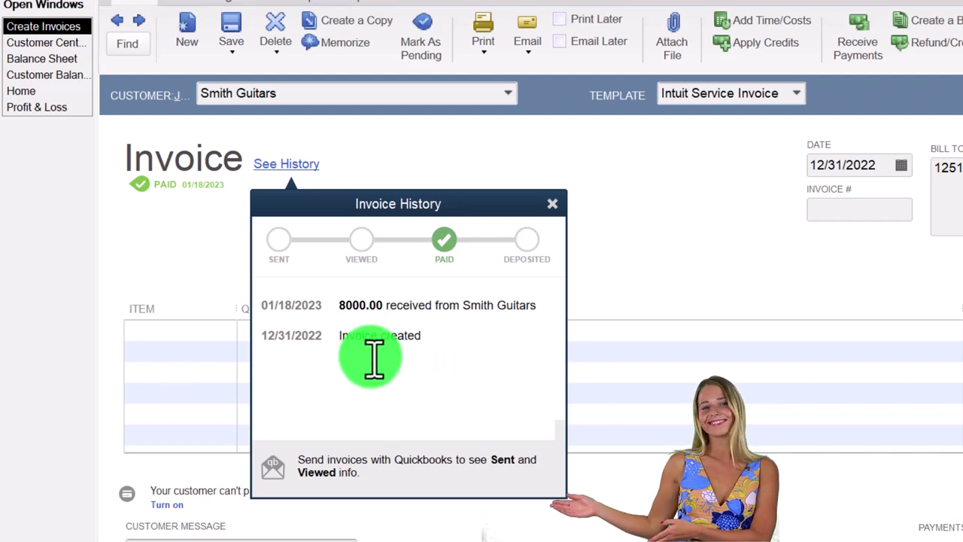
left_click(554, 203)
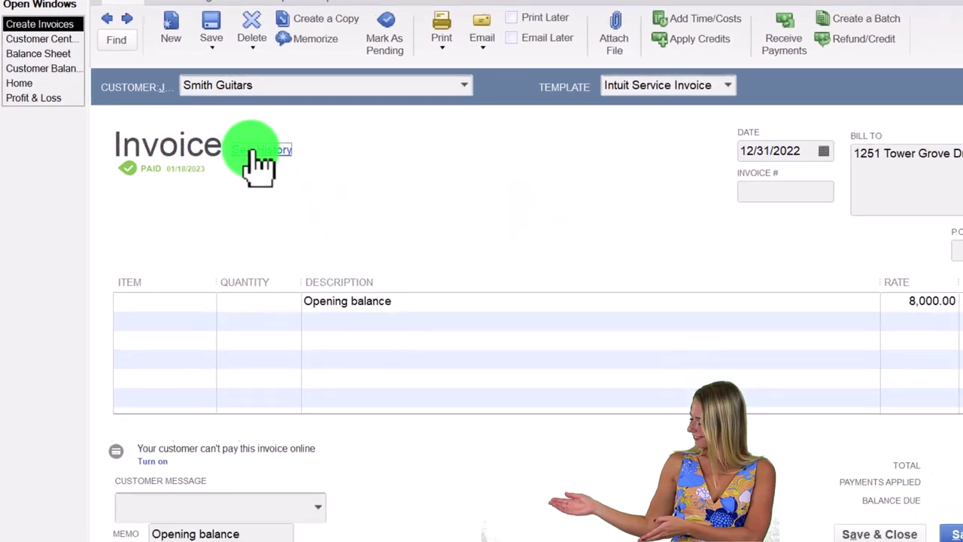
left_click(286, 163)
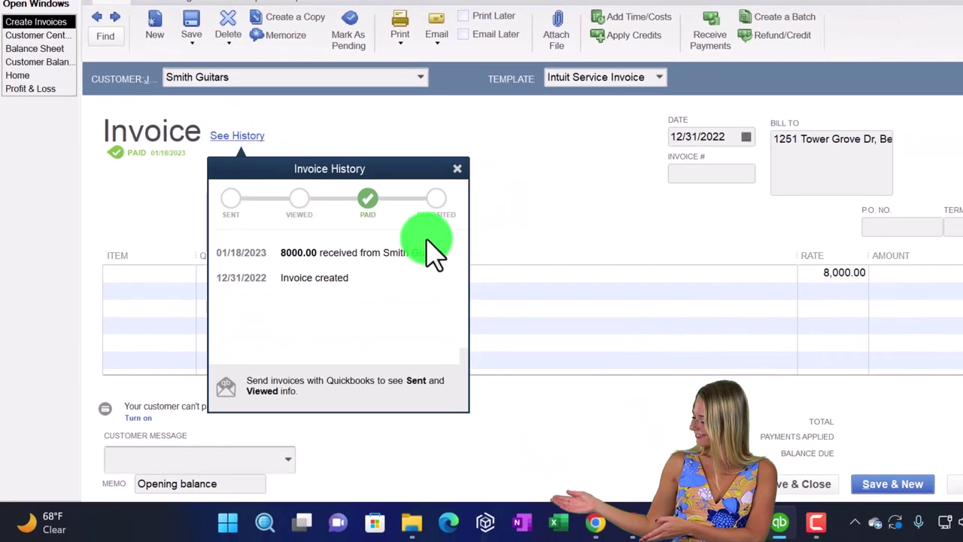
left_click(456, 175)
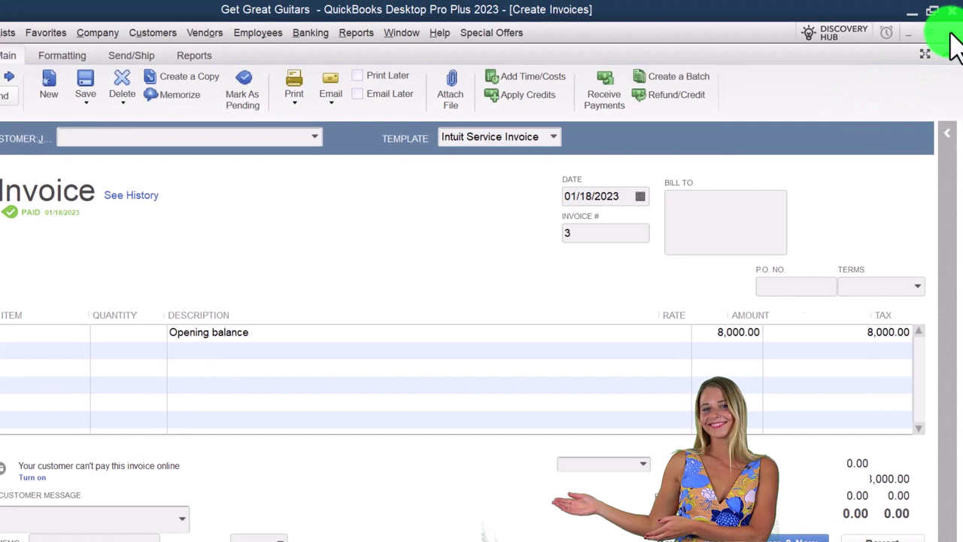
left_click(950, 35)
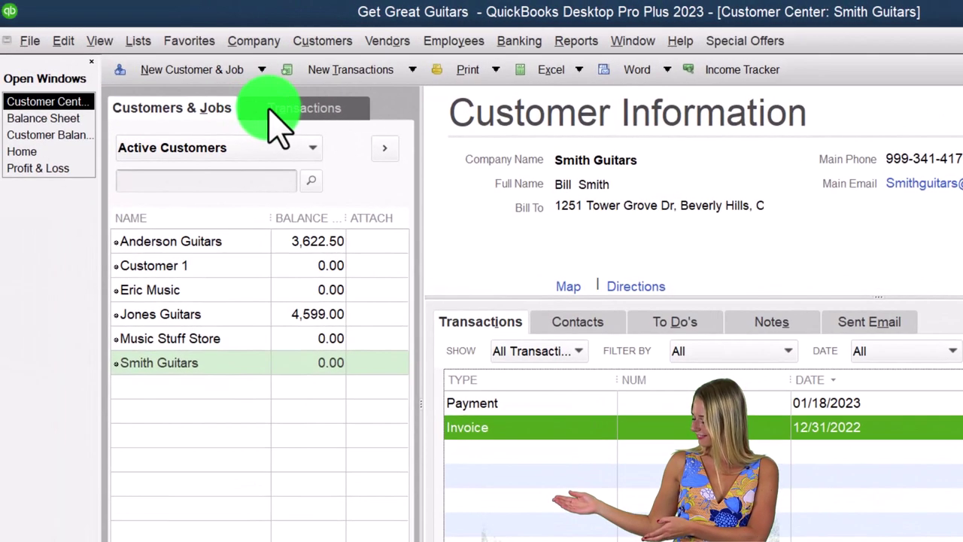
List the invoices of all customers in the Customer Center, filtered first by All Invoices and finally by Open Invoices
left_click(138, 87)
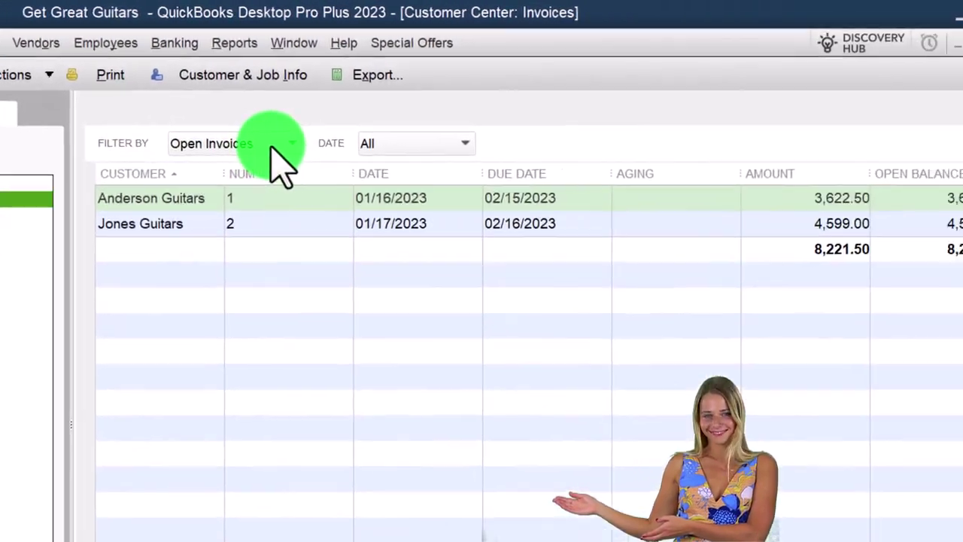
left_click(613, 136)
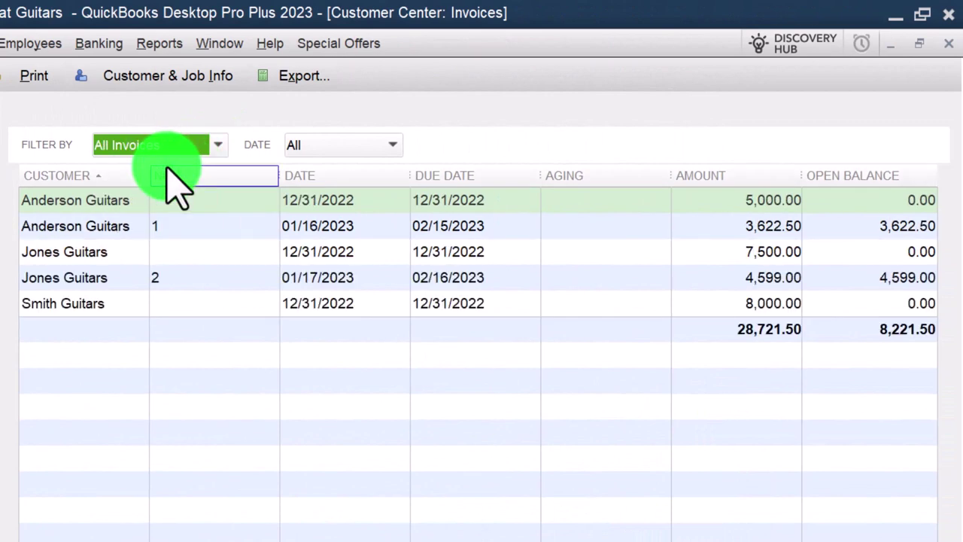
left_click(218, 145)
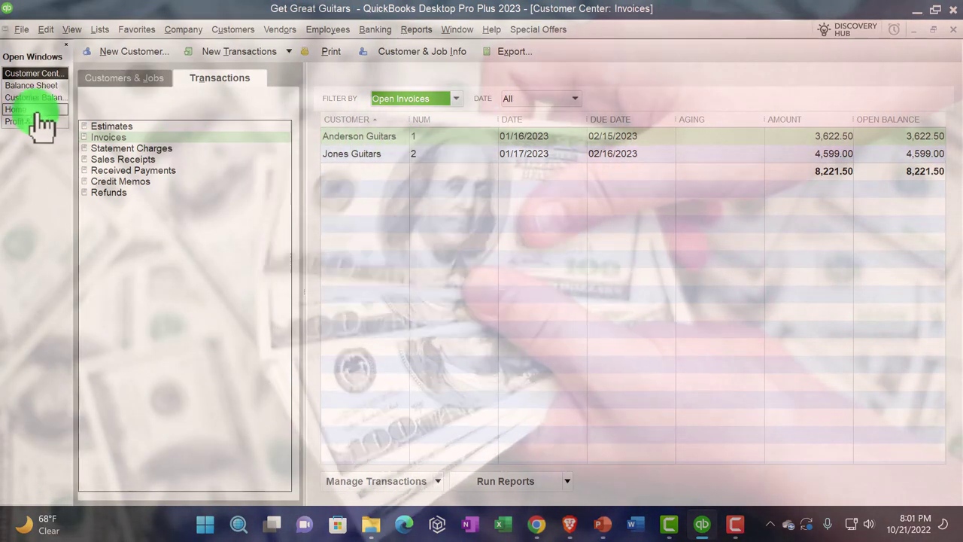
Examine the payments available for deposit, marking those of Anderson, Jones and Smith Guitars, and close the deposit without recording it
left_click(34, 111)
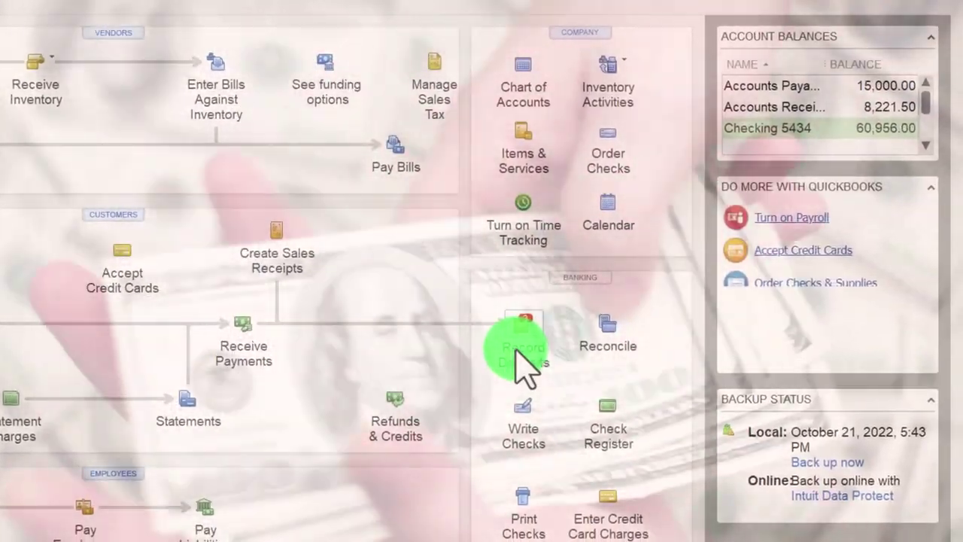
left_click(517, 352)
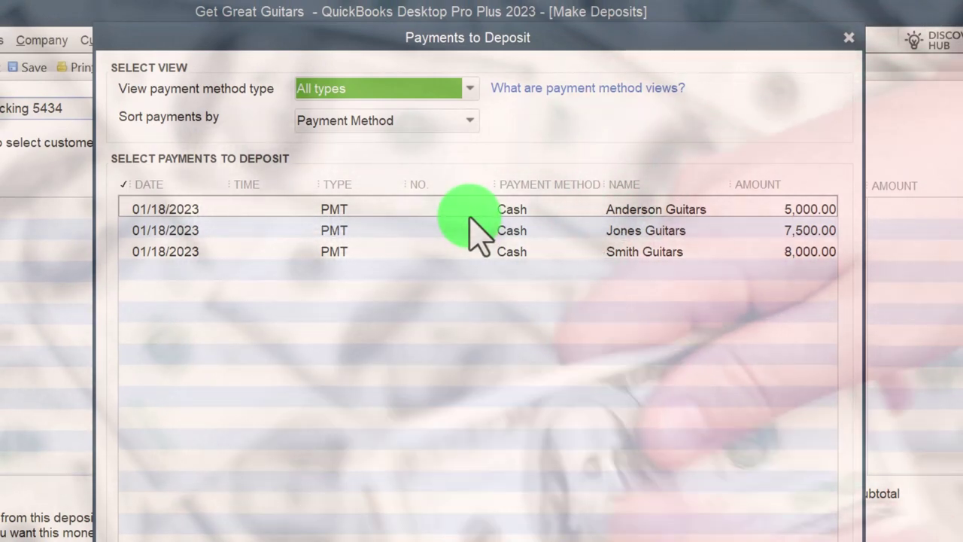
left_click(469, 210)
left_click(469, 230)
left_click(471, 252)
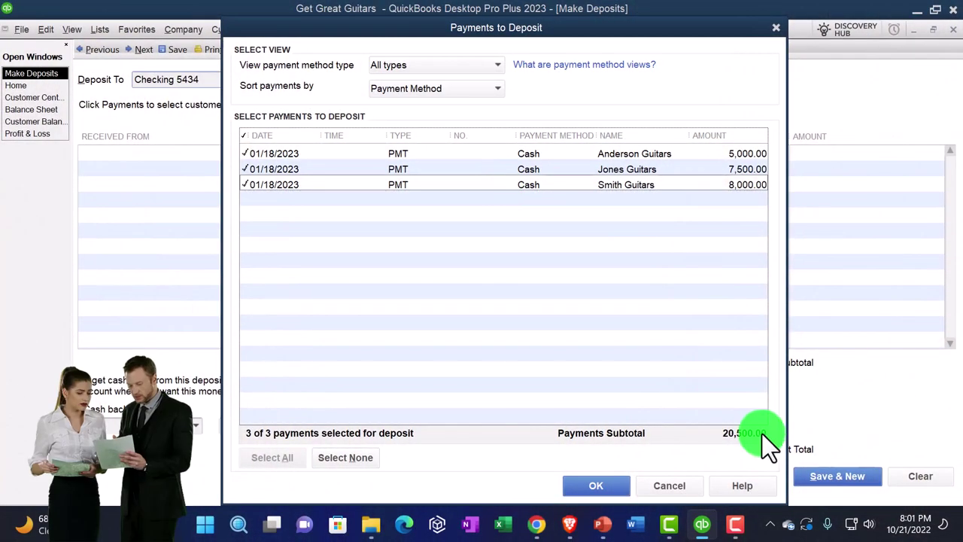
left_click(775, 30)
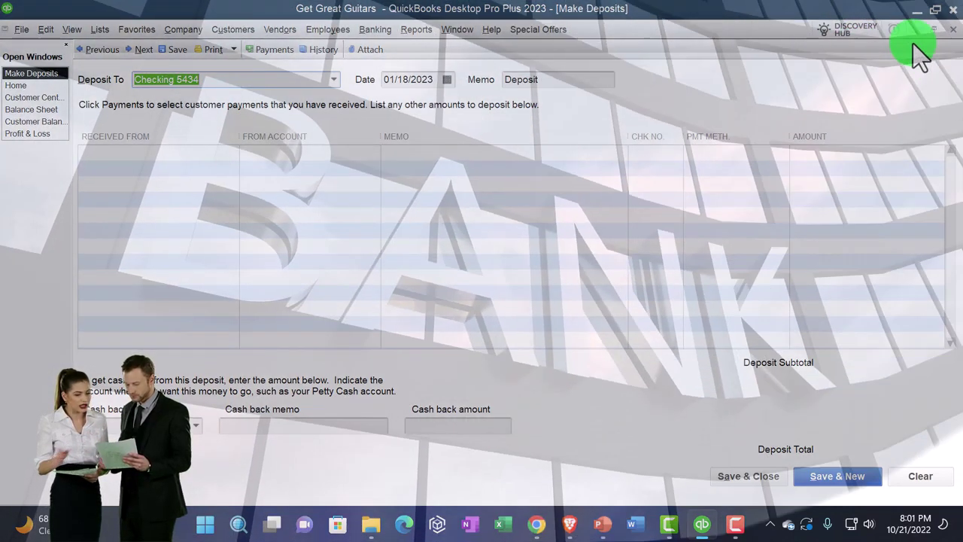
left_click(953, 30)
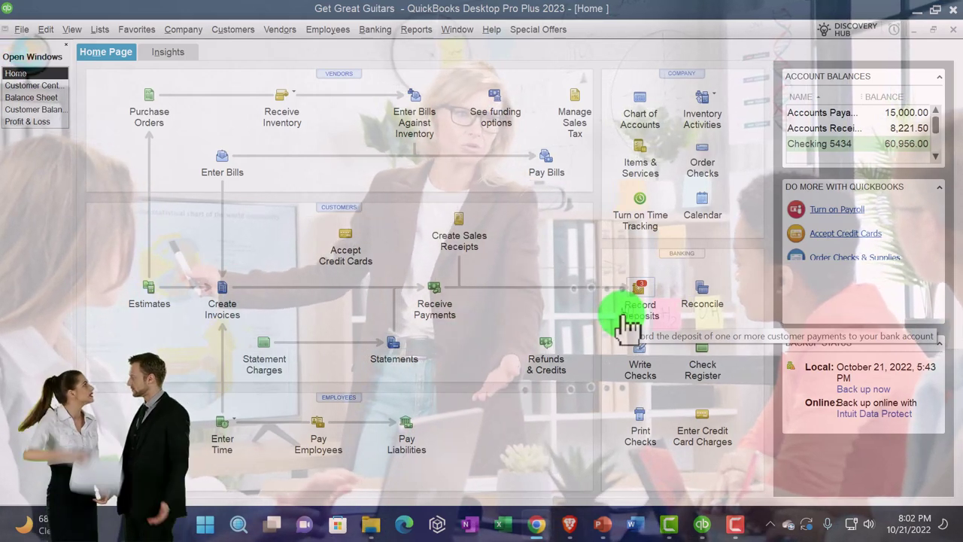
Run the Trial Balance report for the period 01/01/2023 to 12/31/2023
left_click(410, 33)
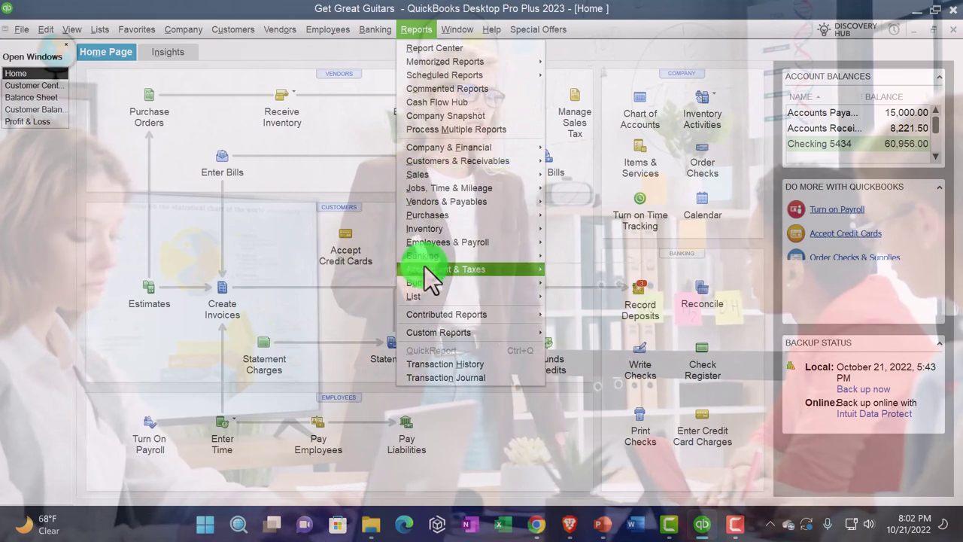
mouse_move(425, 270)
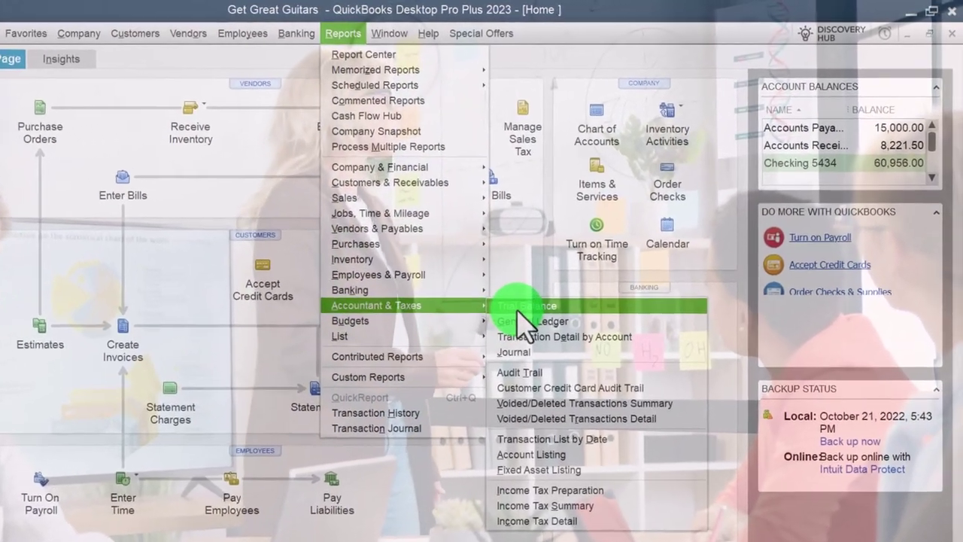
left_click(518, 307)
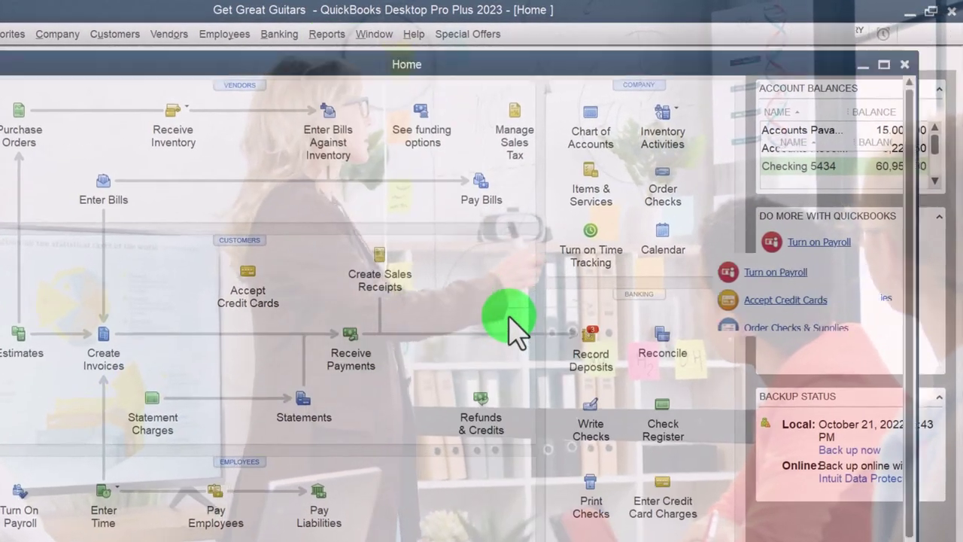
key("Tab")
type("01012023")
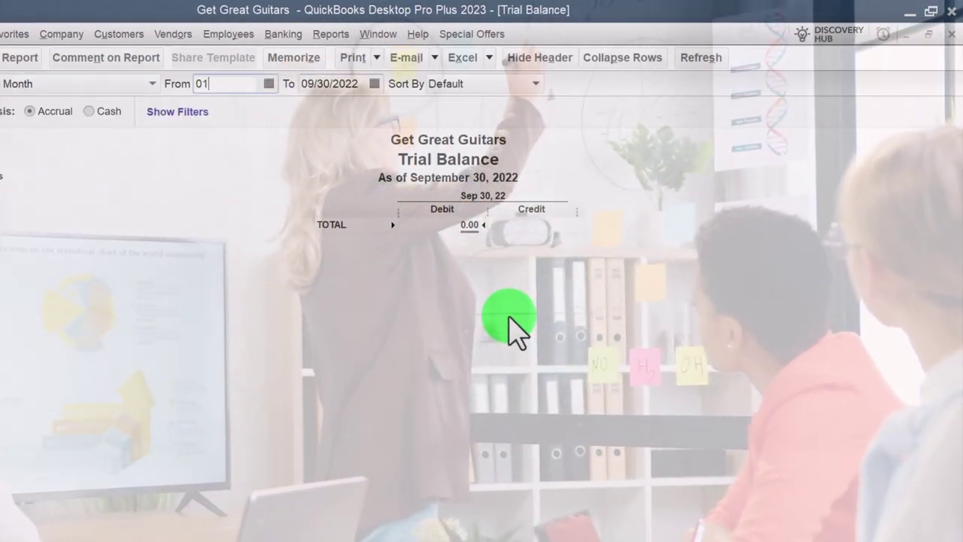
key("Tab")
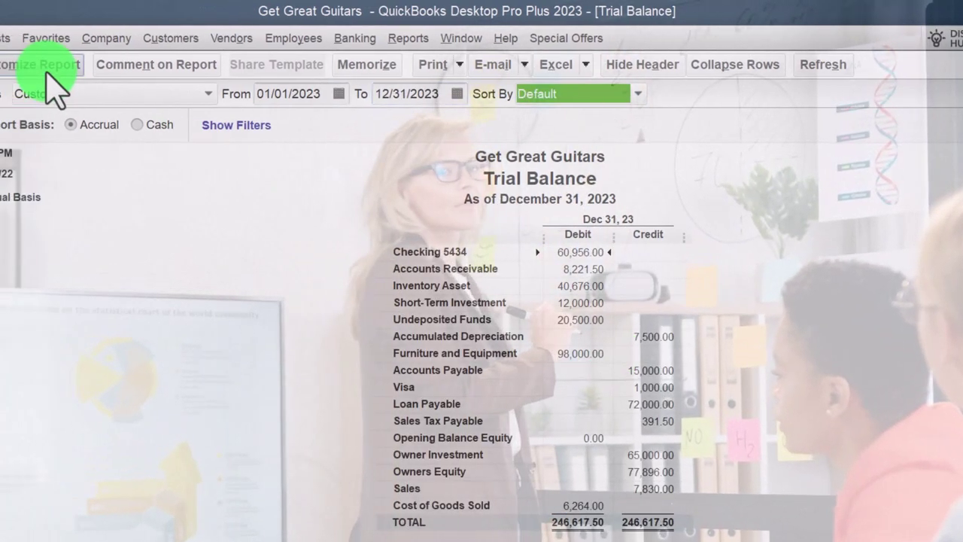
Set the Trial Balance report font to size 16 for all related fonts, and widen the account name column
left_click(16, 65)
left_click(376, 47)
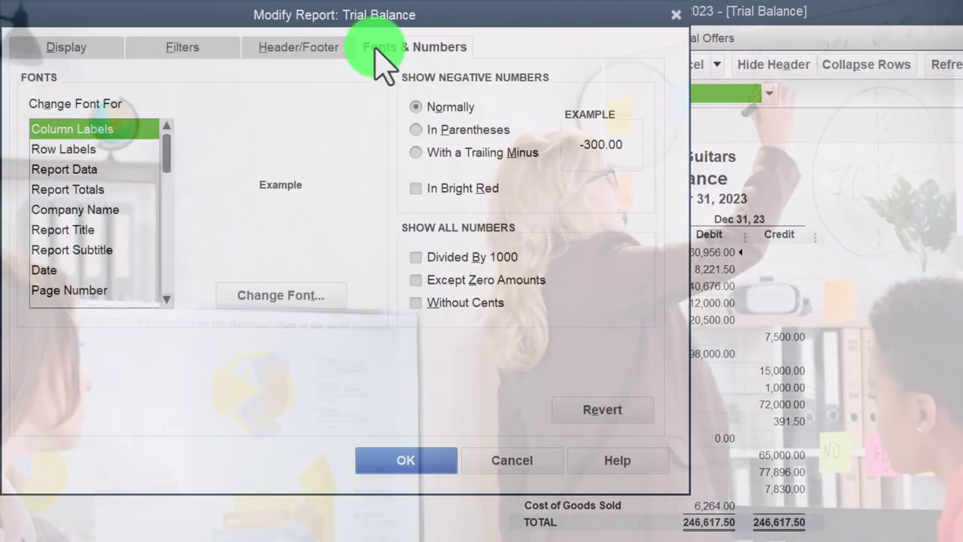
left_click(305, 296)
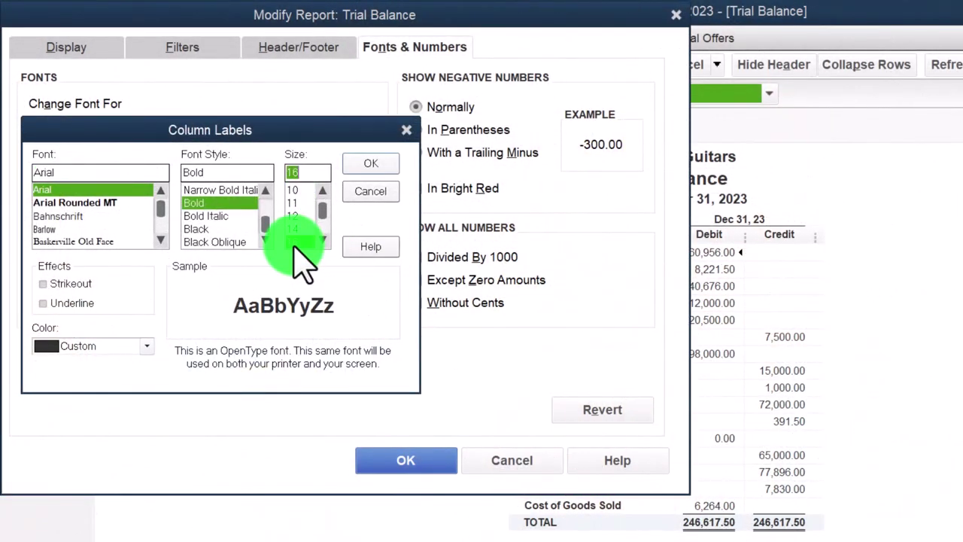
left_click(370, 163)
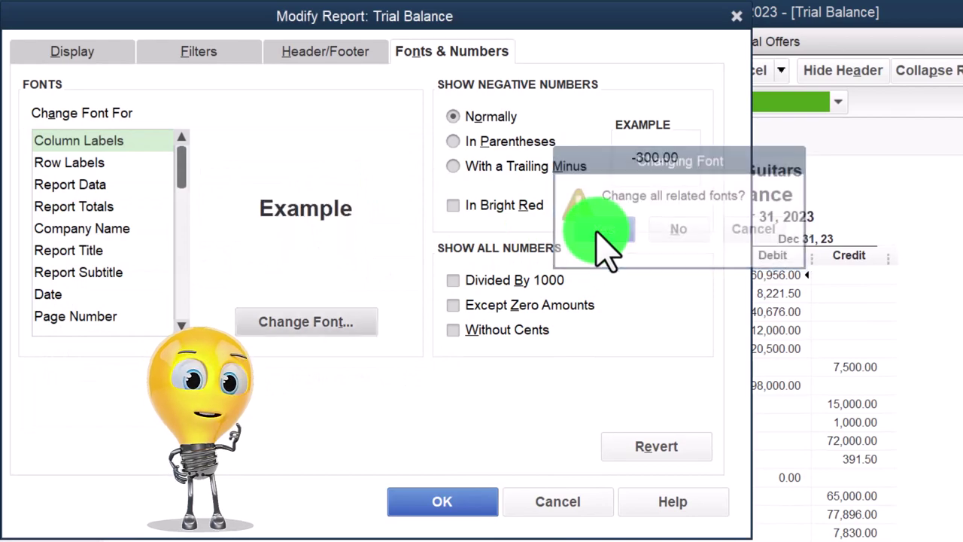
left_click(440, 502)
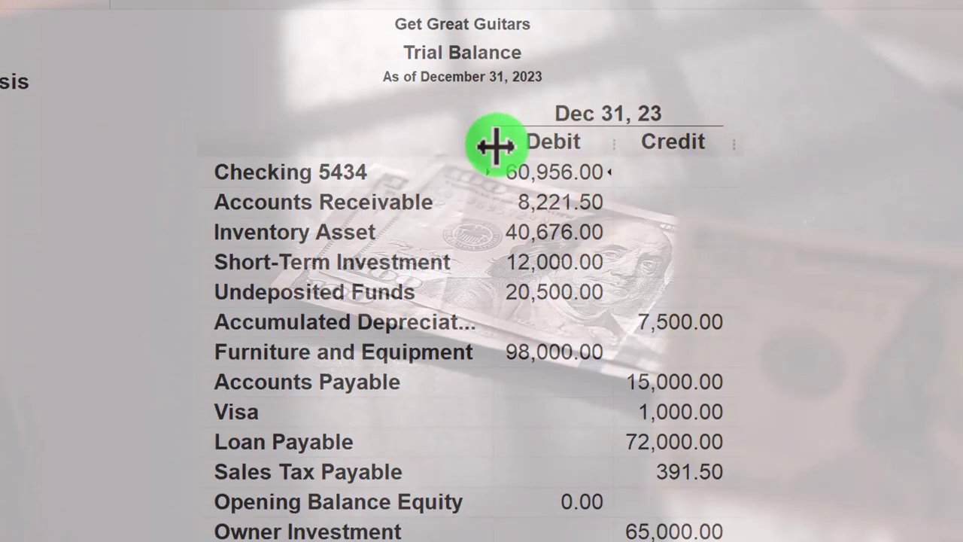
left_click_drag(495, 146, 515, 143)
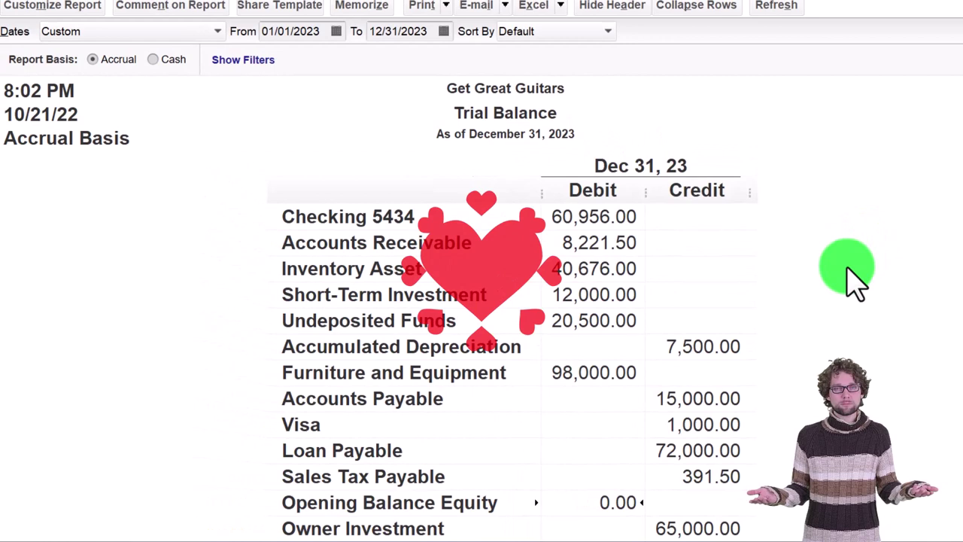
Examine the transaction detail behind Owners Equity on the Trial Balance, and close the detail report
scroll(854, 282, "down", 5)
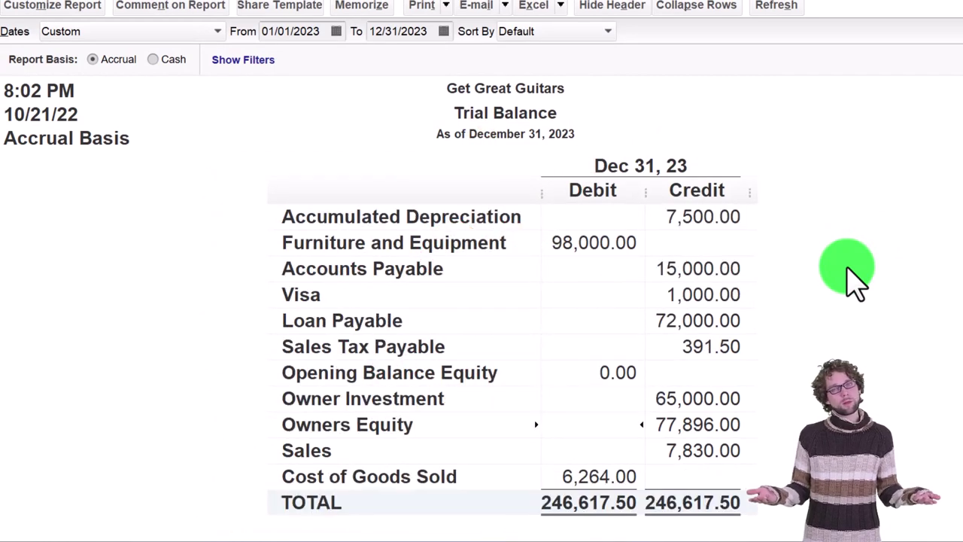
double_click(691, 424)
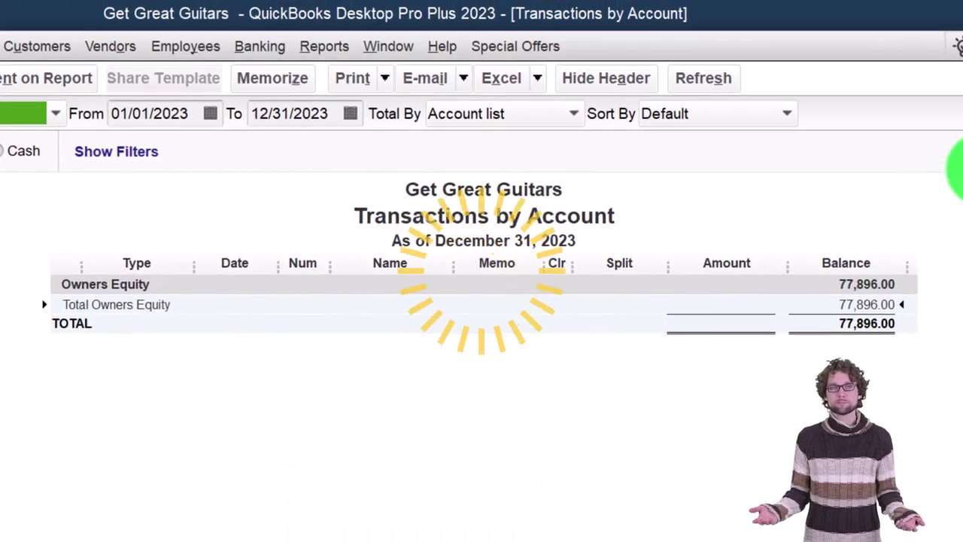
key("Escape")
scroll(670, 504, "up", 2)
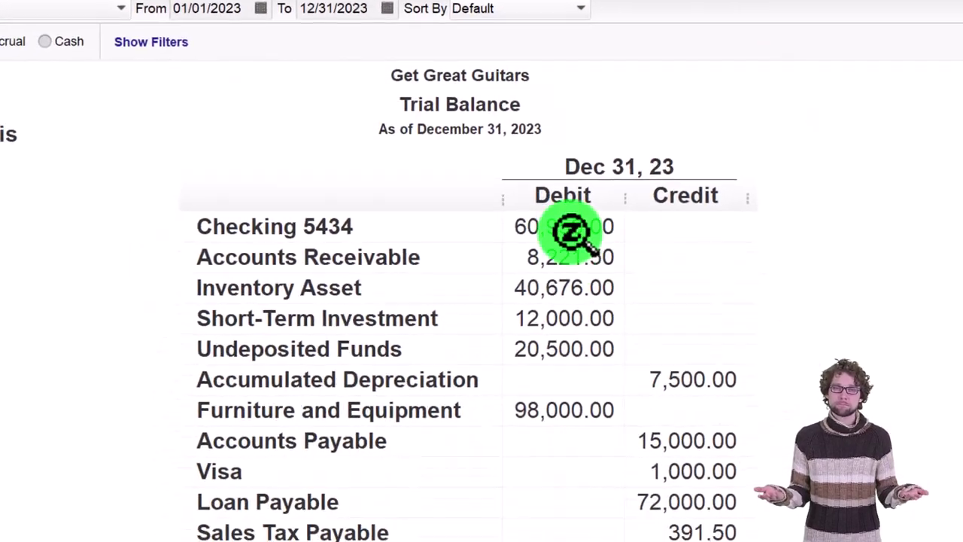
Examine the transactions behind Checking 5434, close the detail report, and review the Trial Balance down to its totals
double_click(570, 232)
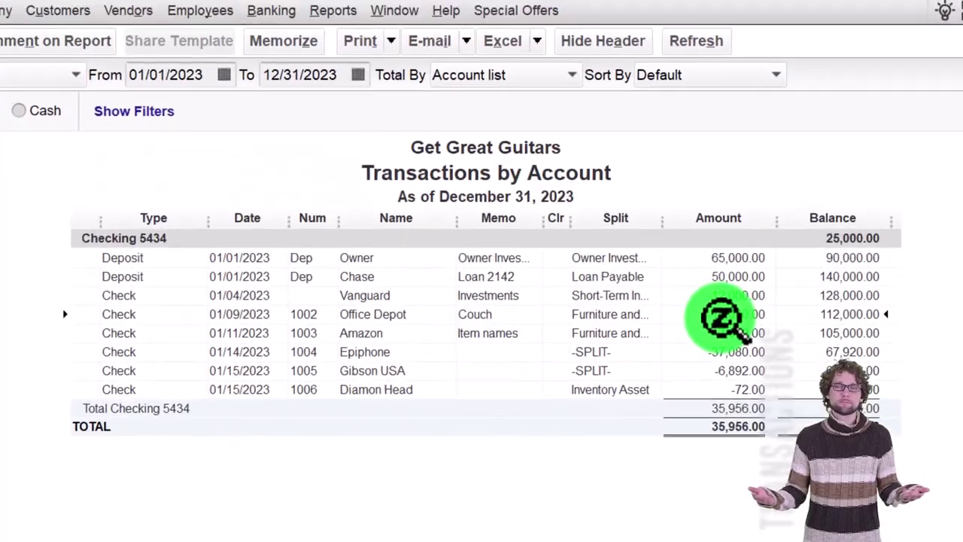
double_click(680, 188)
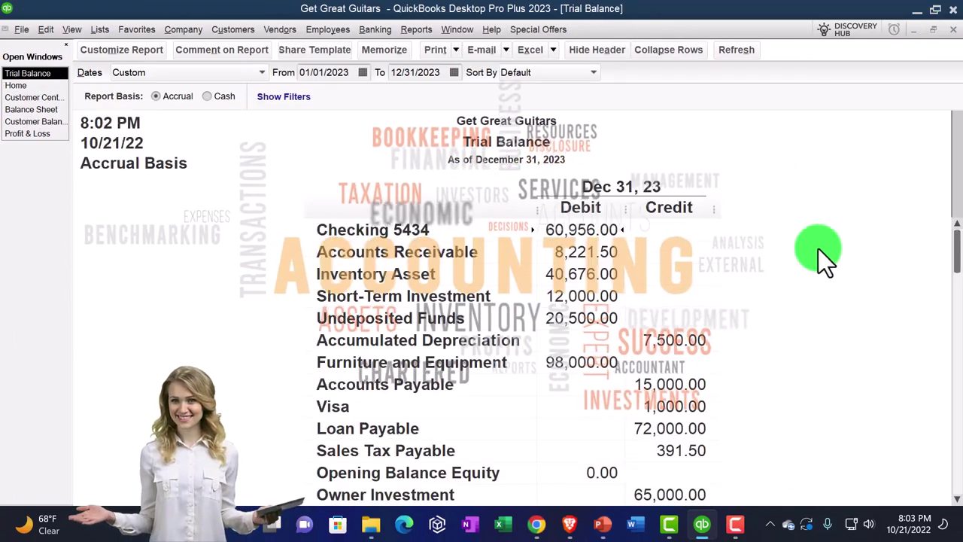
scroll(787, 354, "down", 2)
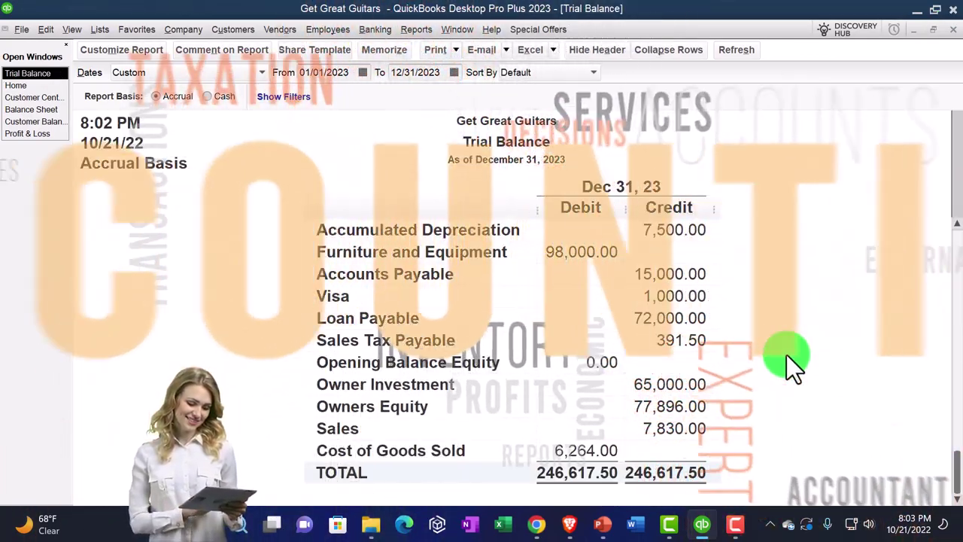